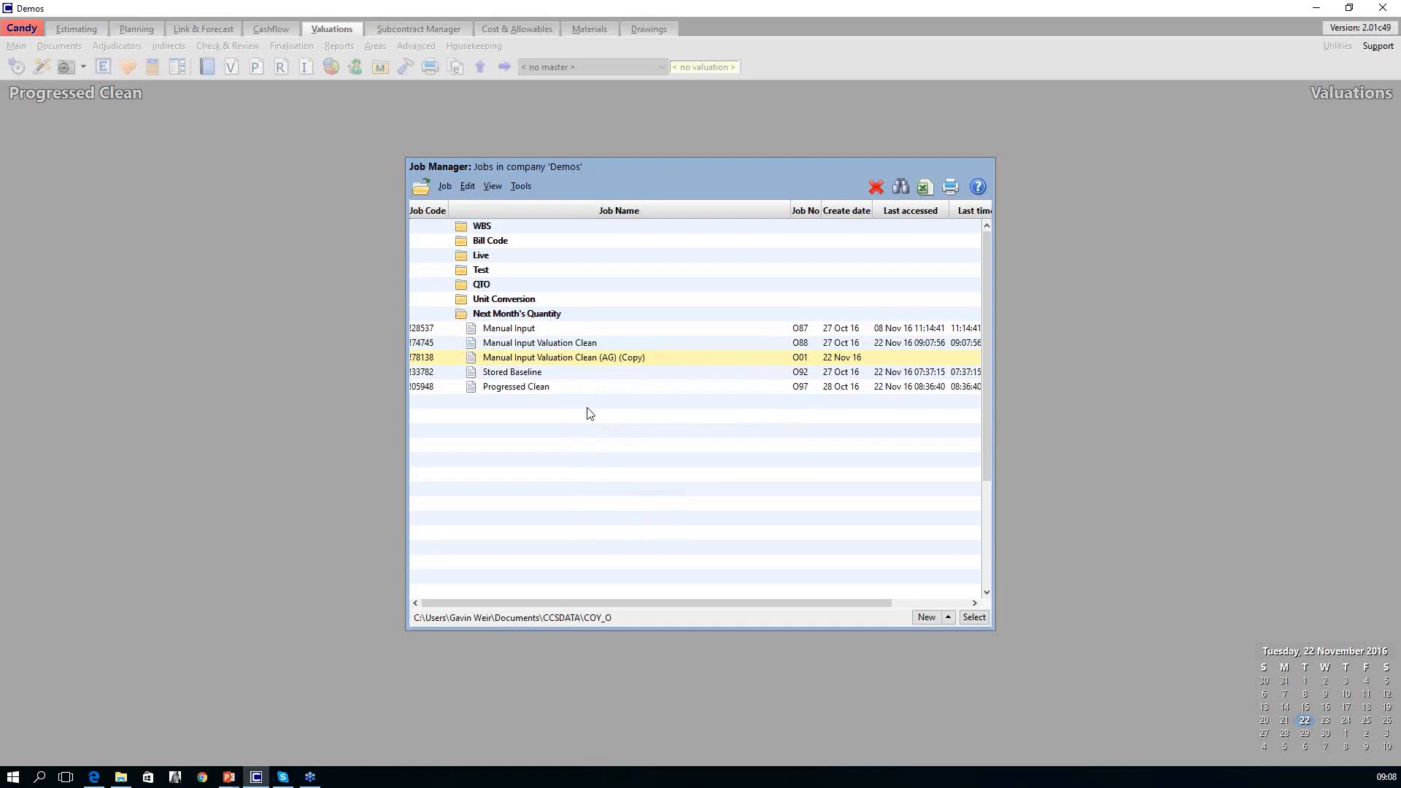
Open the job Manual Input Valuation Clean (AG) (Copy) and display its 2.2 Primary Valuation Entry document.
double_click(590, 358)
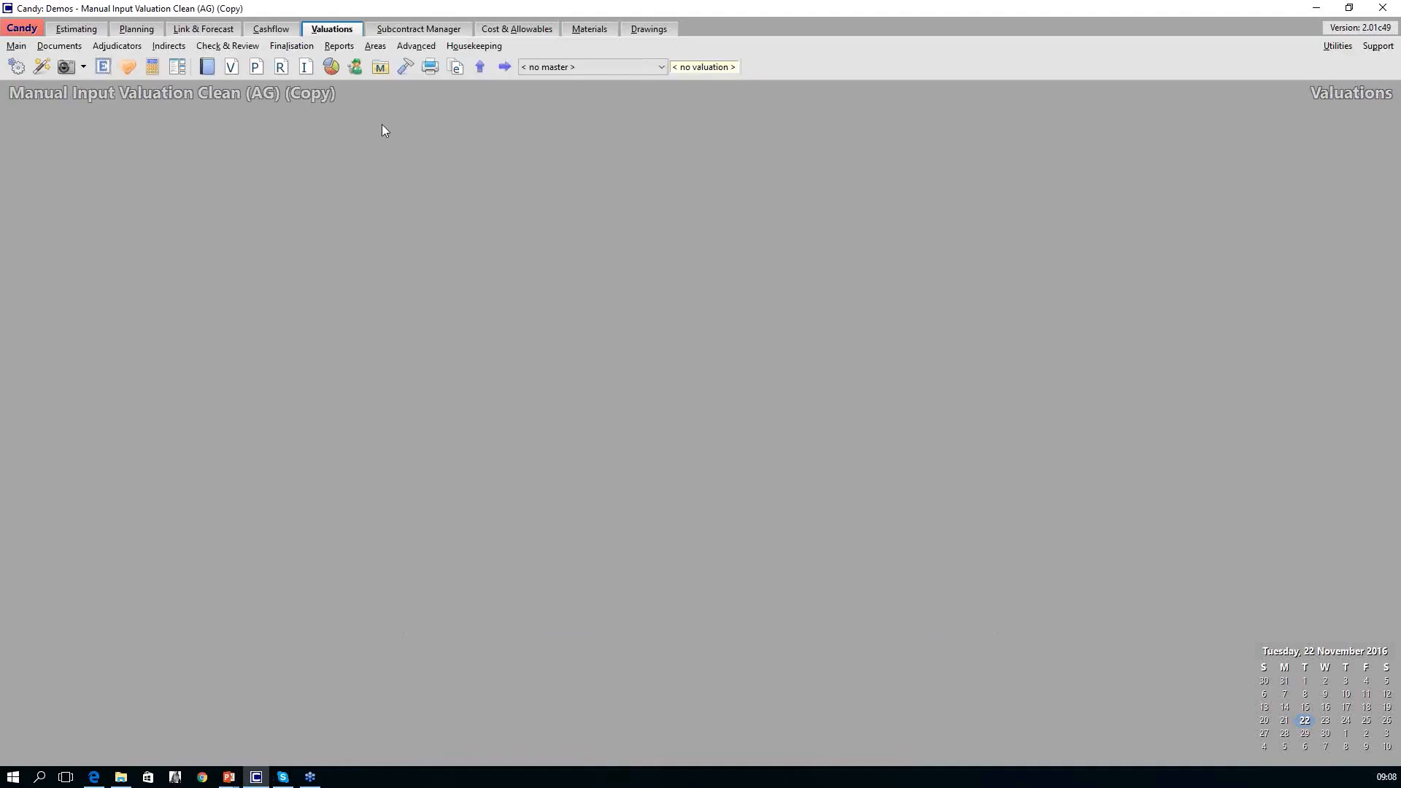
click(233, 68)
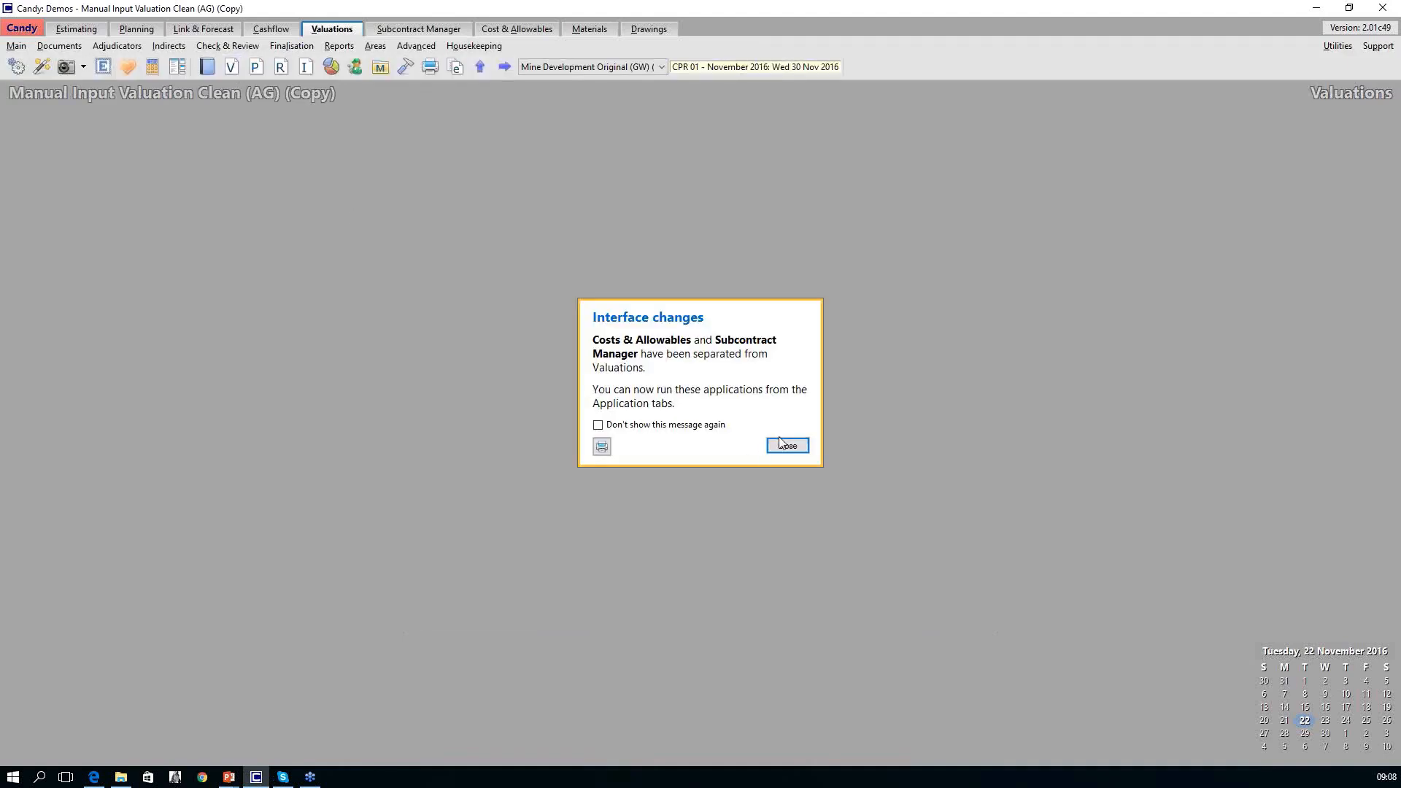
click(787, 445)
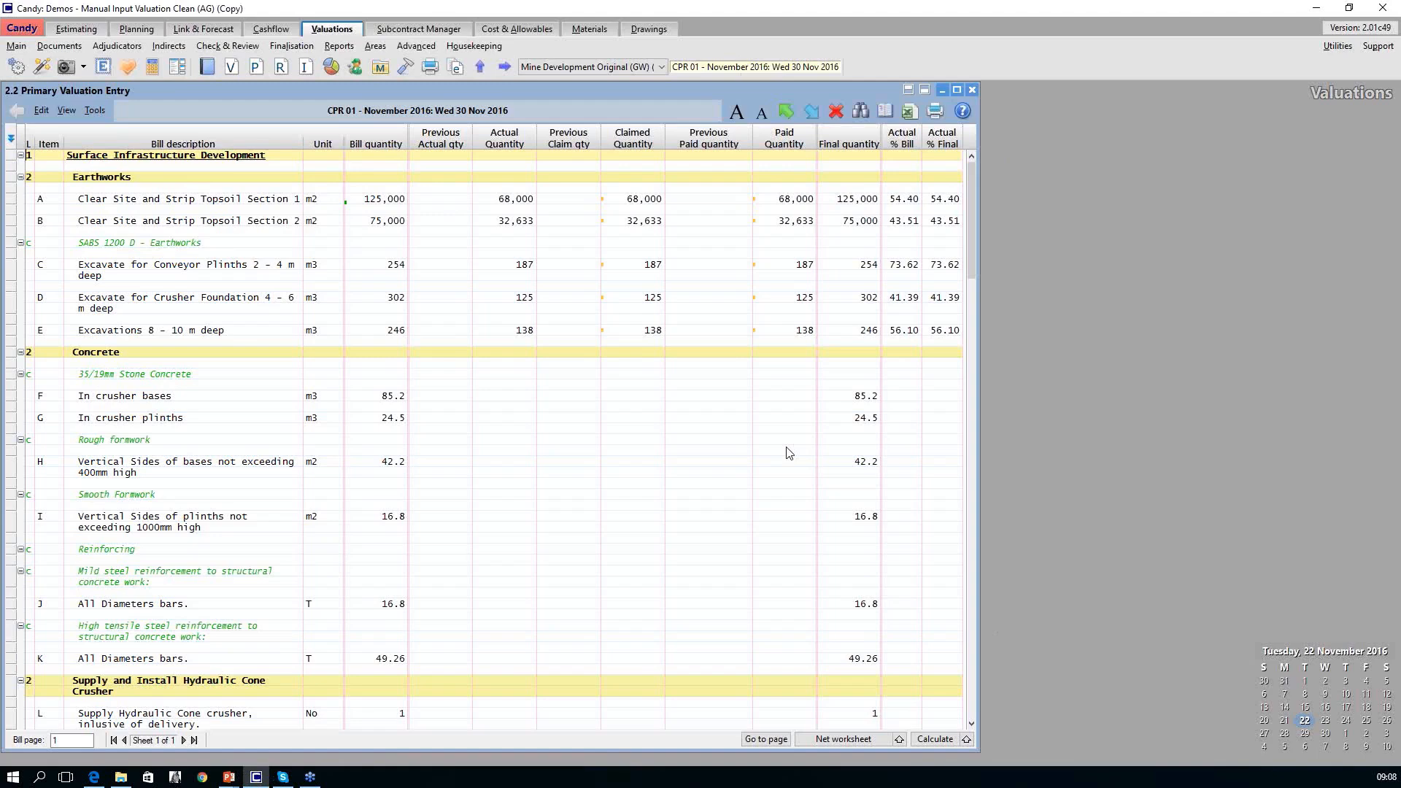
Highlight the Actual Quantity column, Earthworks items A to E, and Concrete items F to K for review.
click(512, 145)
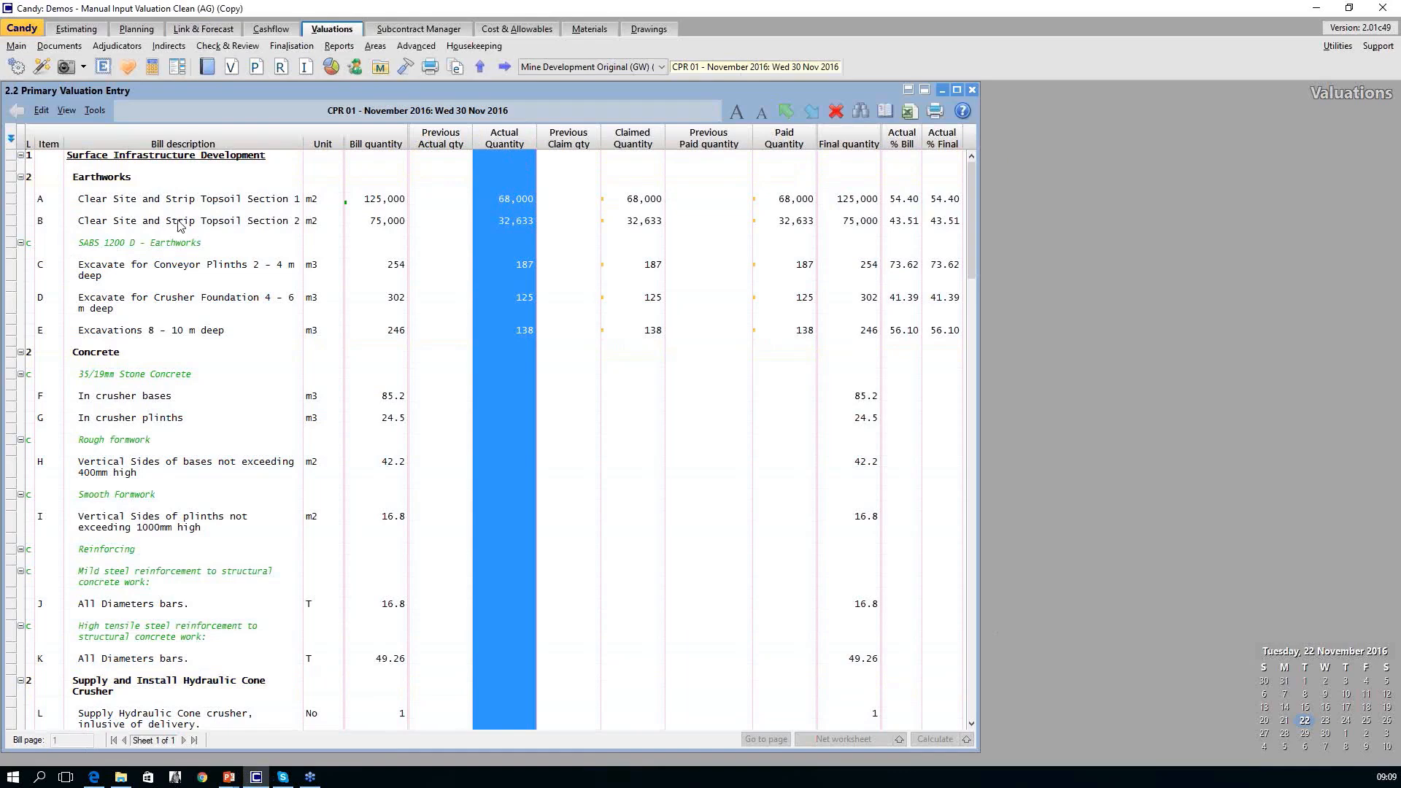
click(11, 195)
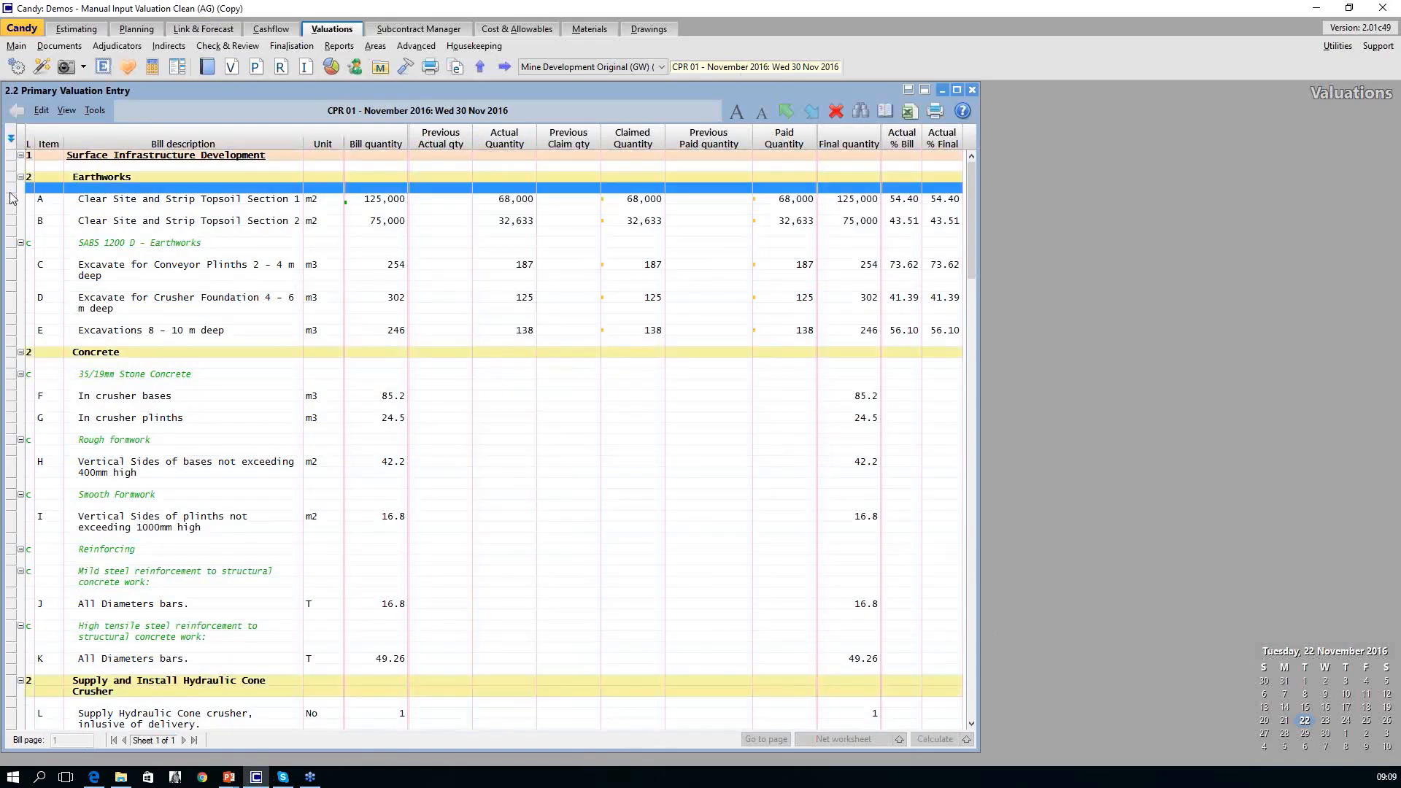
shift+click(11, 332)
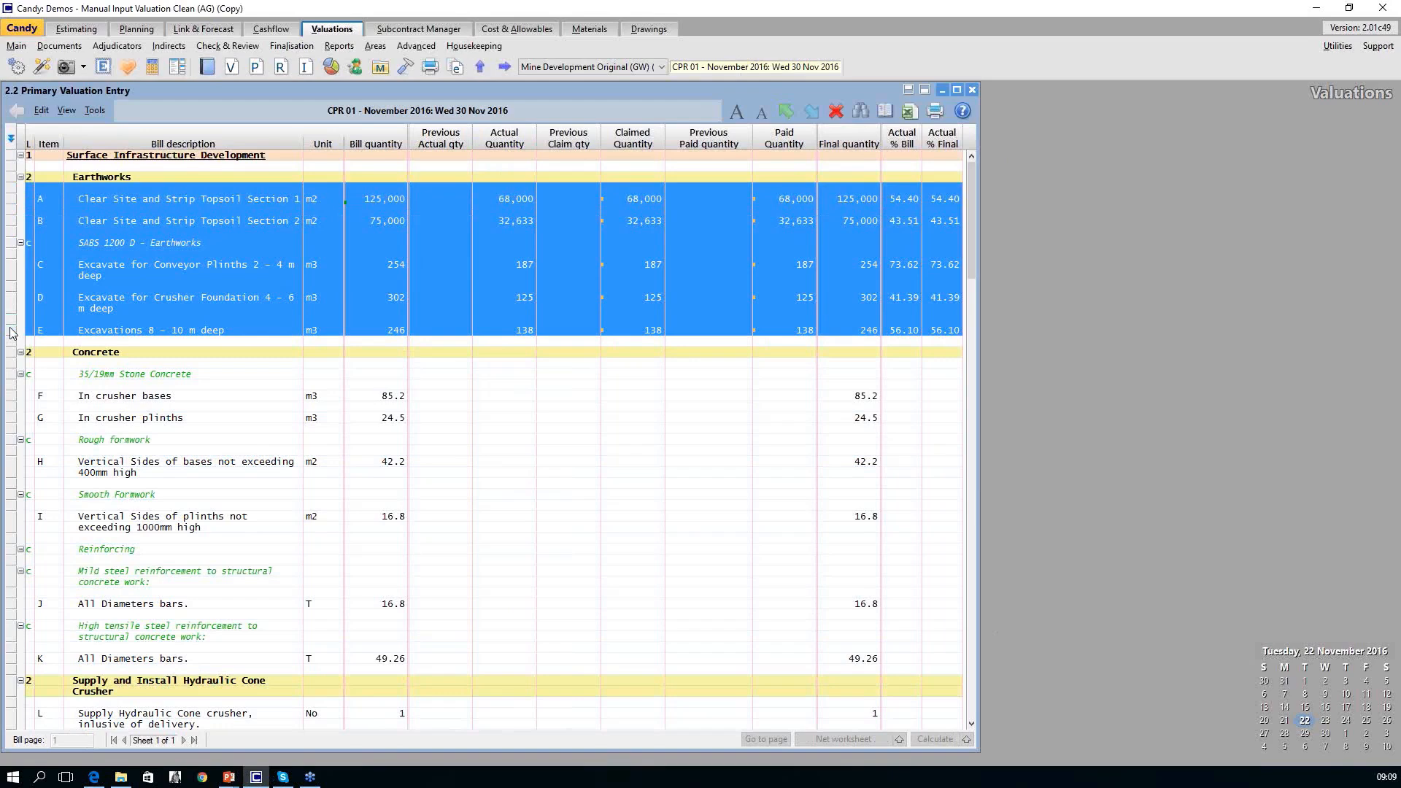
click(11, 396)
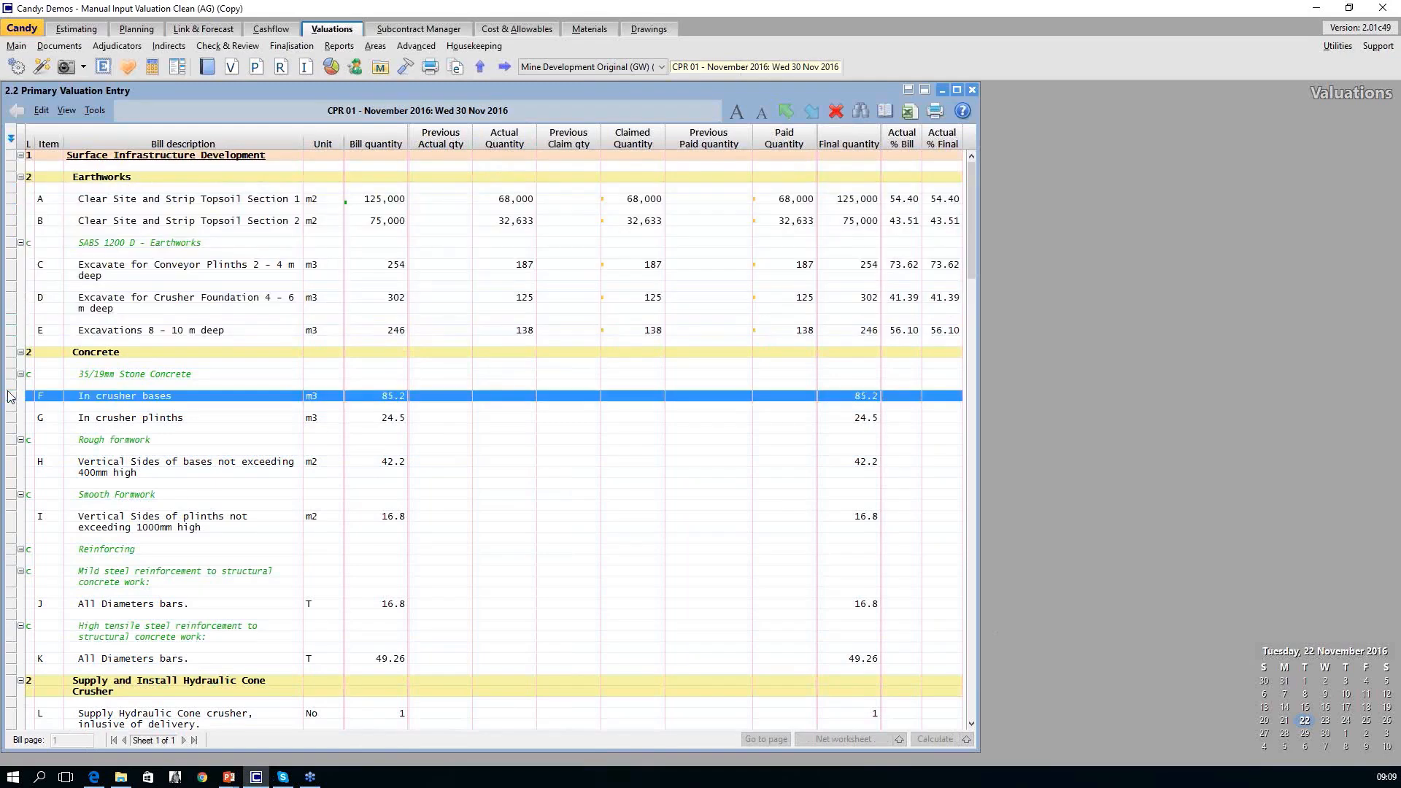
shift+click(11, 659)
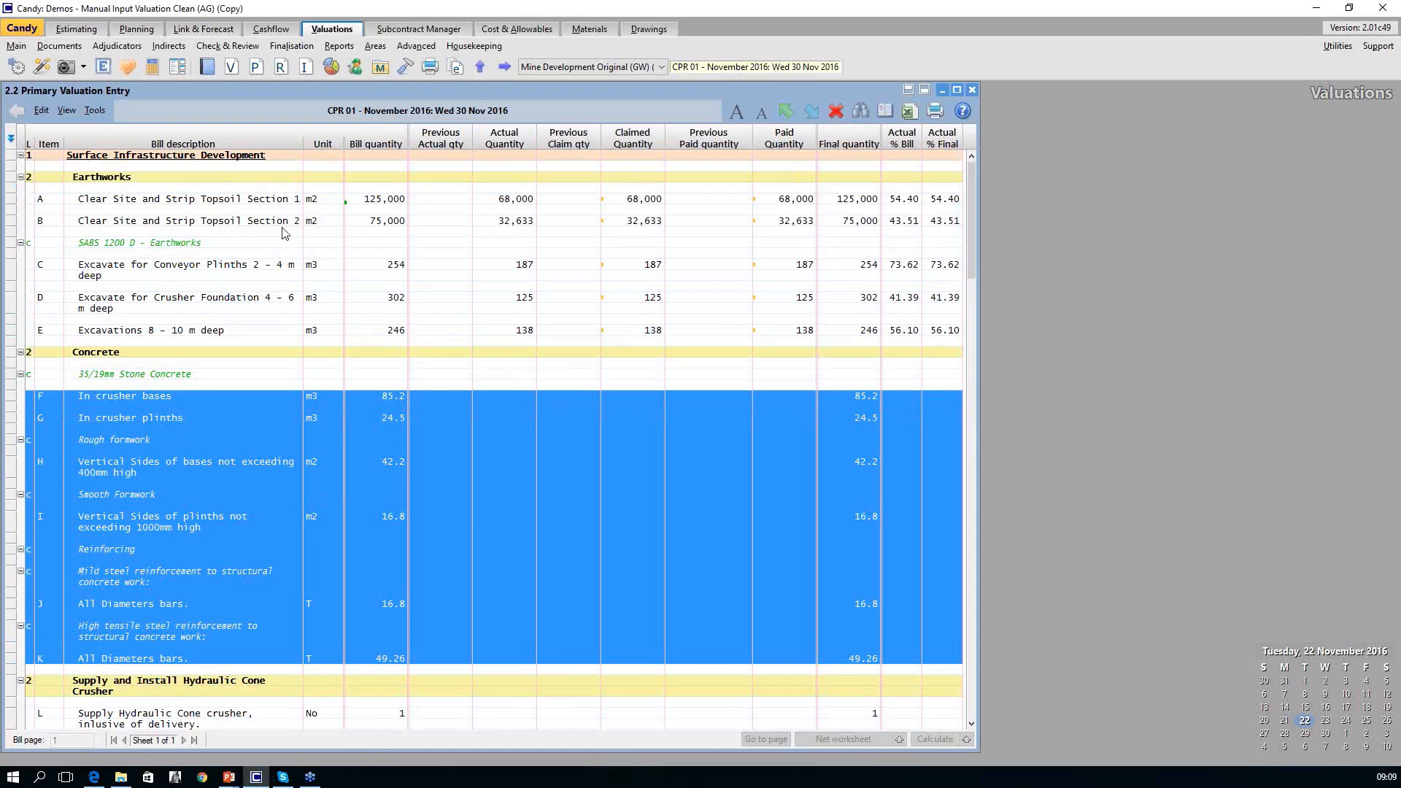
Open document 2.2a Valuation Entry with next month's quantity and highlight its Next month's Quantity column.
click(209, 73)
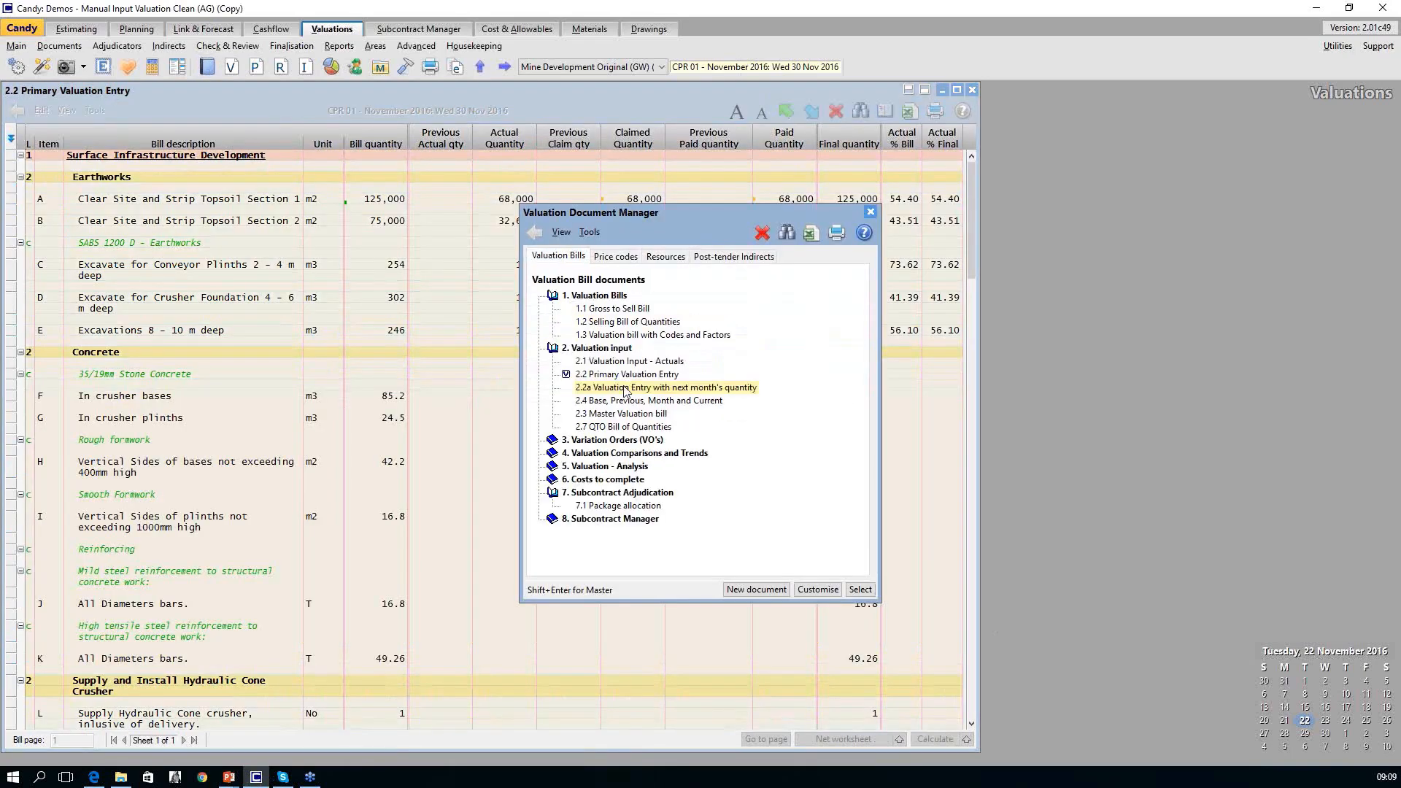
double_click(624, 388)
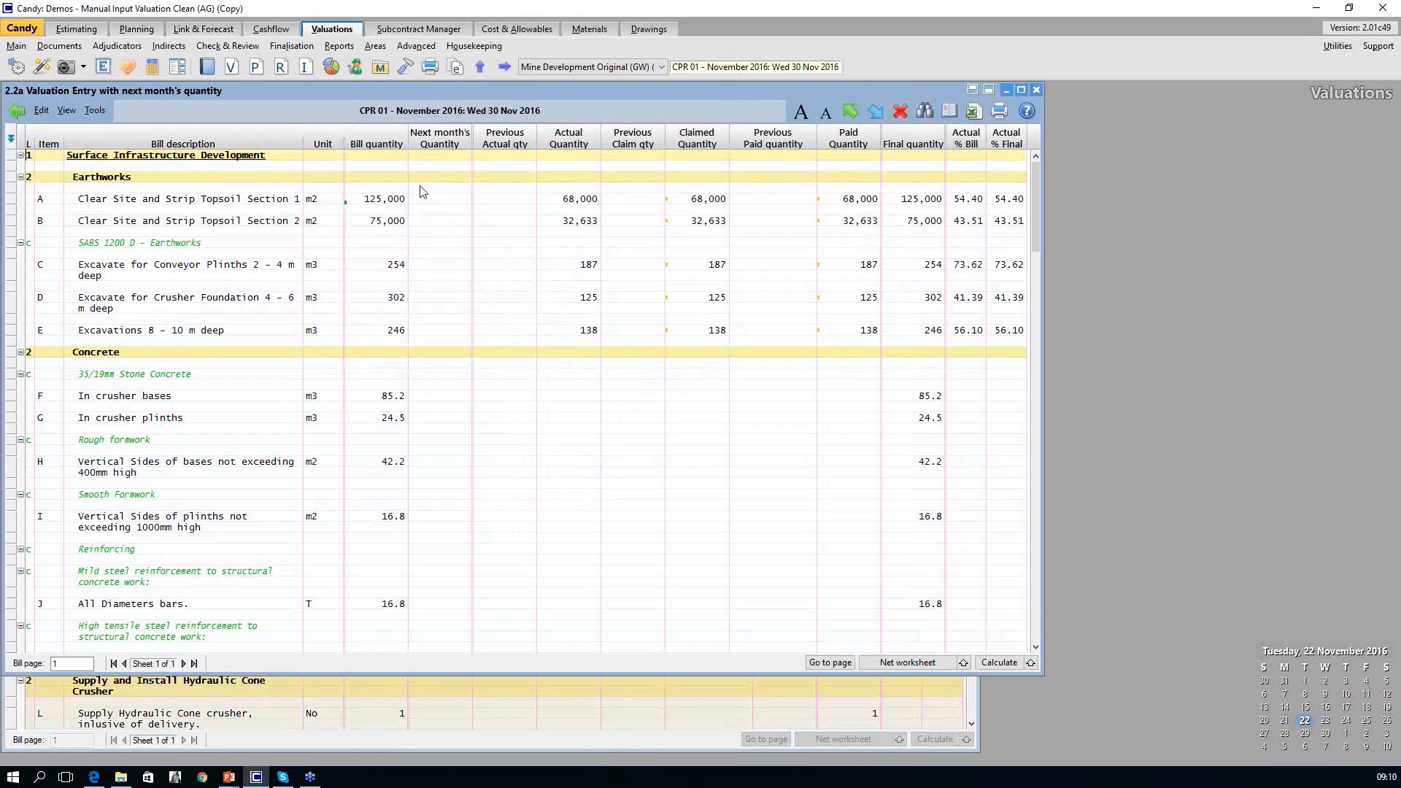
click(440, 146)
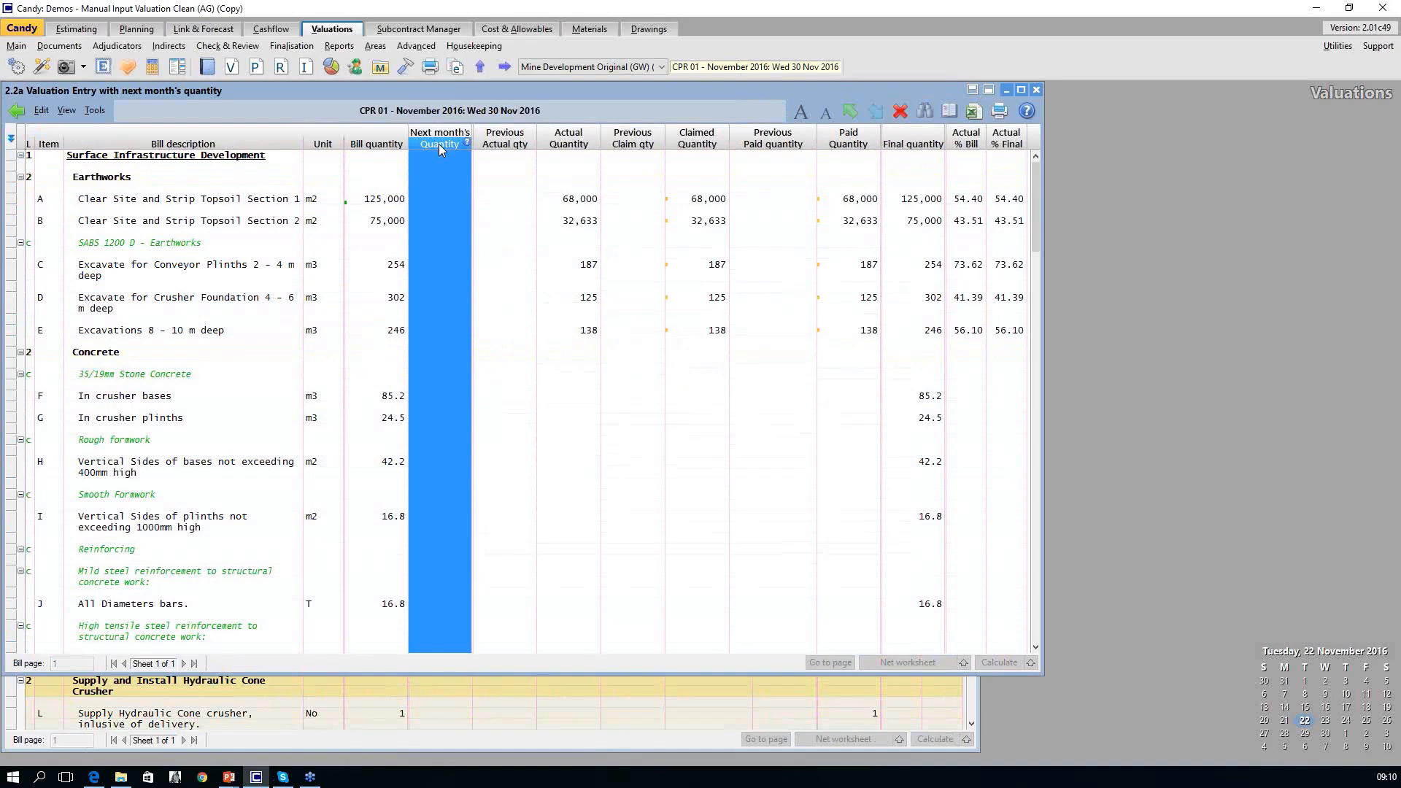
click(430, 197)
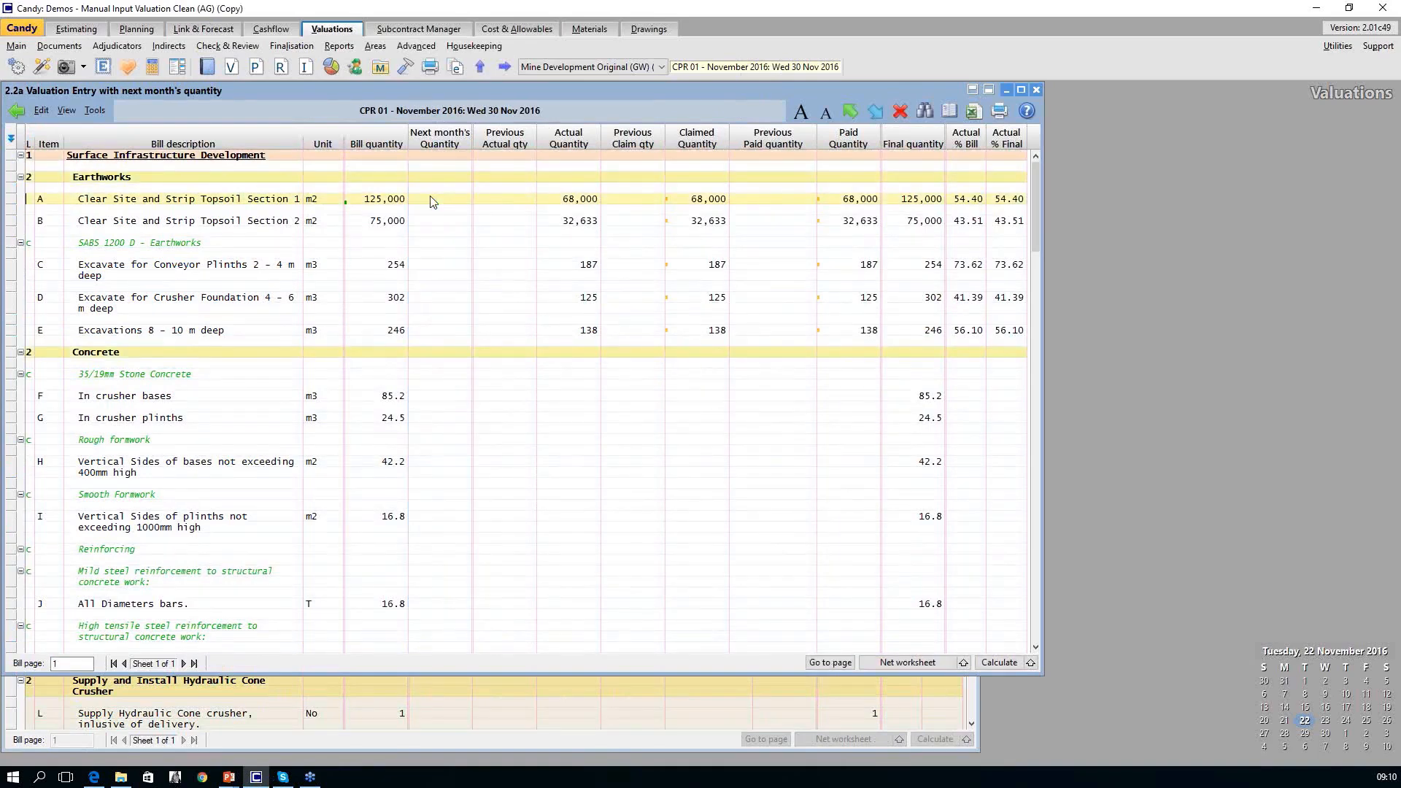
text(5)
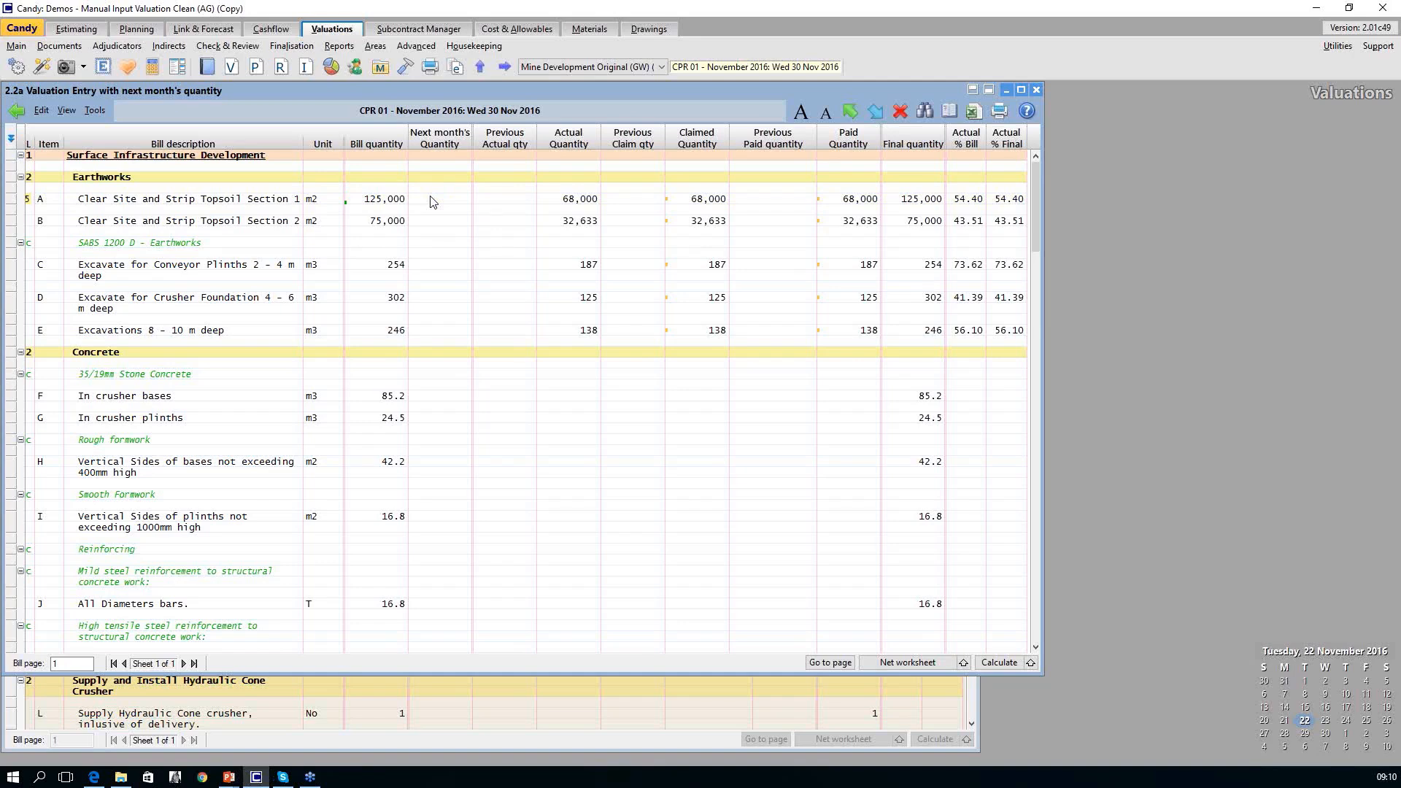
click(433, 198)
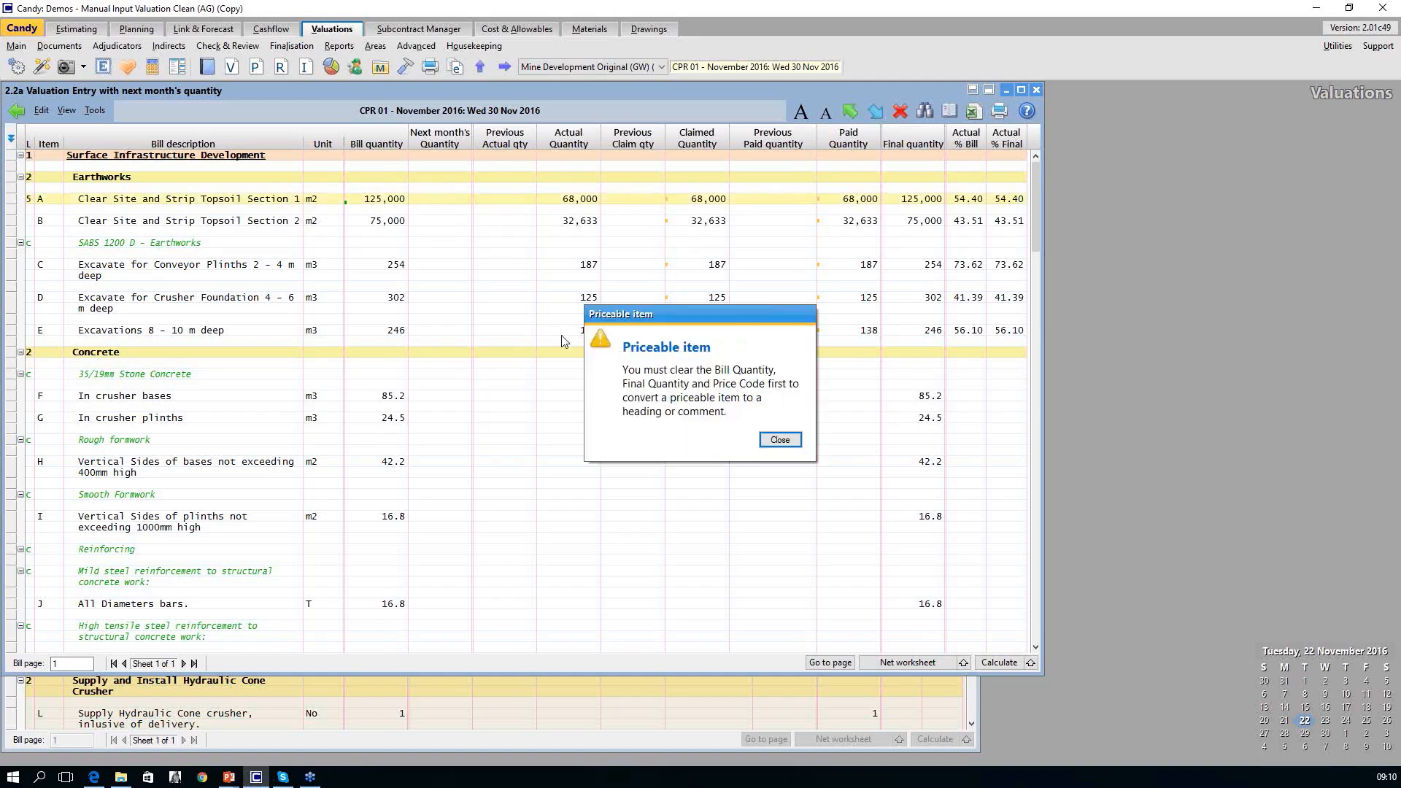
click(780, 440)
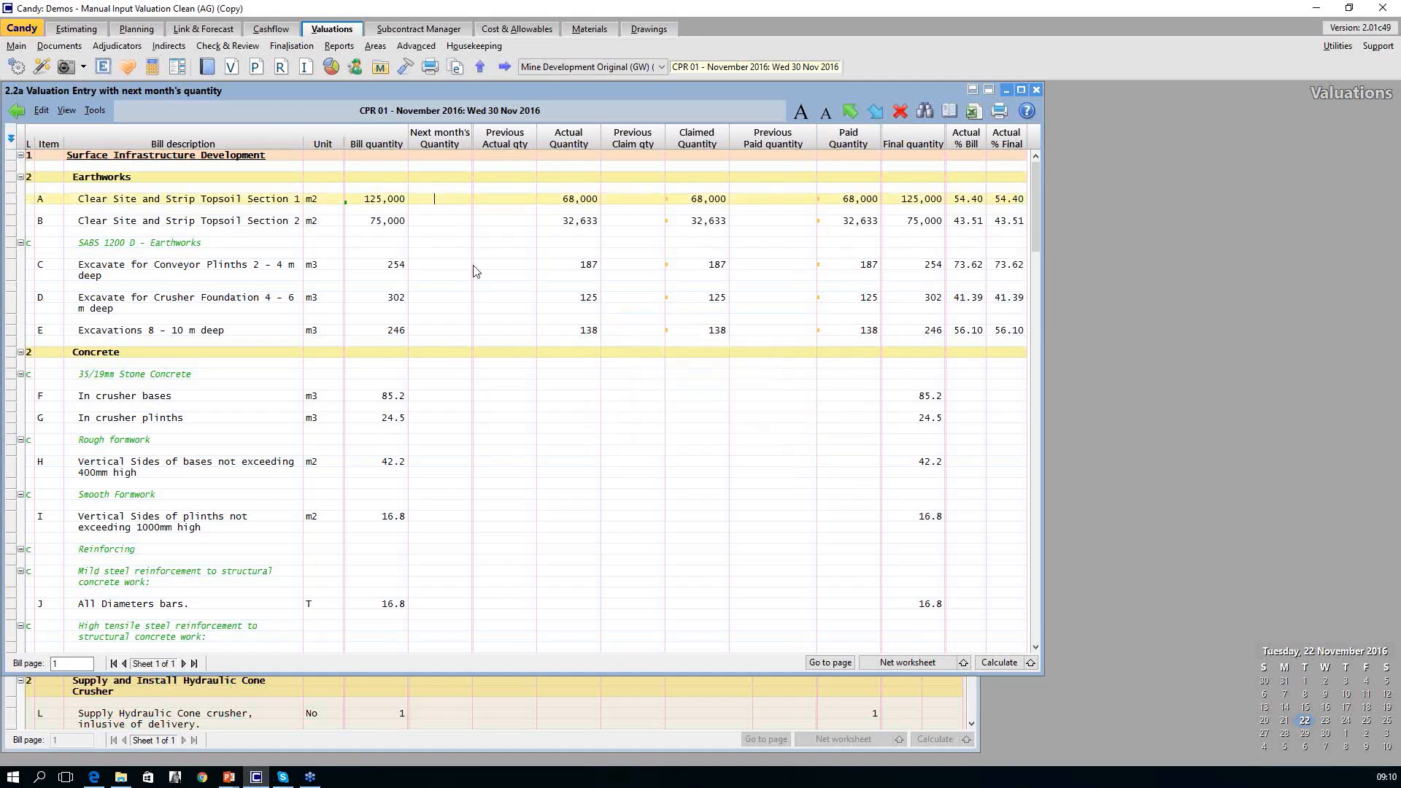
Enter next month's quantities of 57,000 for Clear Site and Strip Topsoil Section 1 and 42,367 for Section 2.
text(57,000)
key(Return)
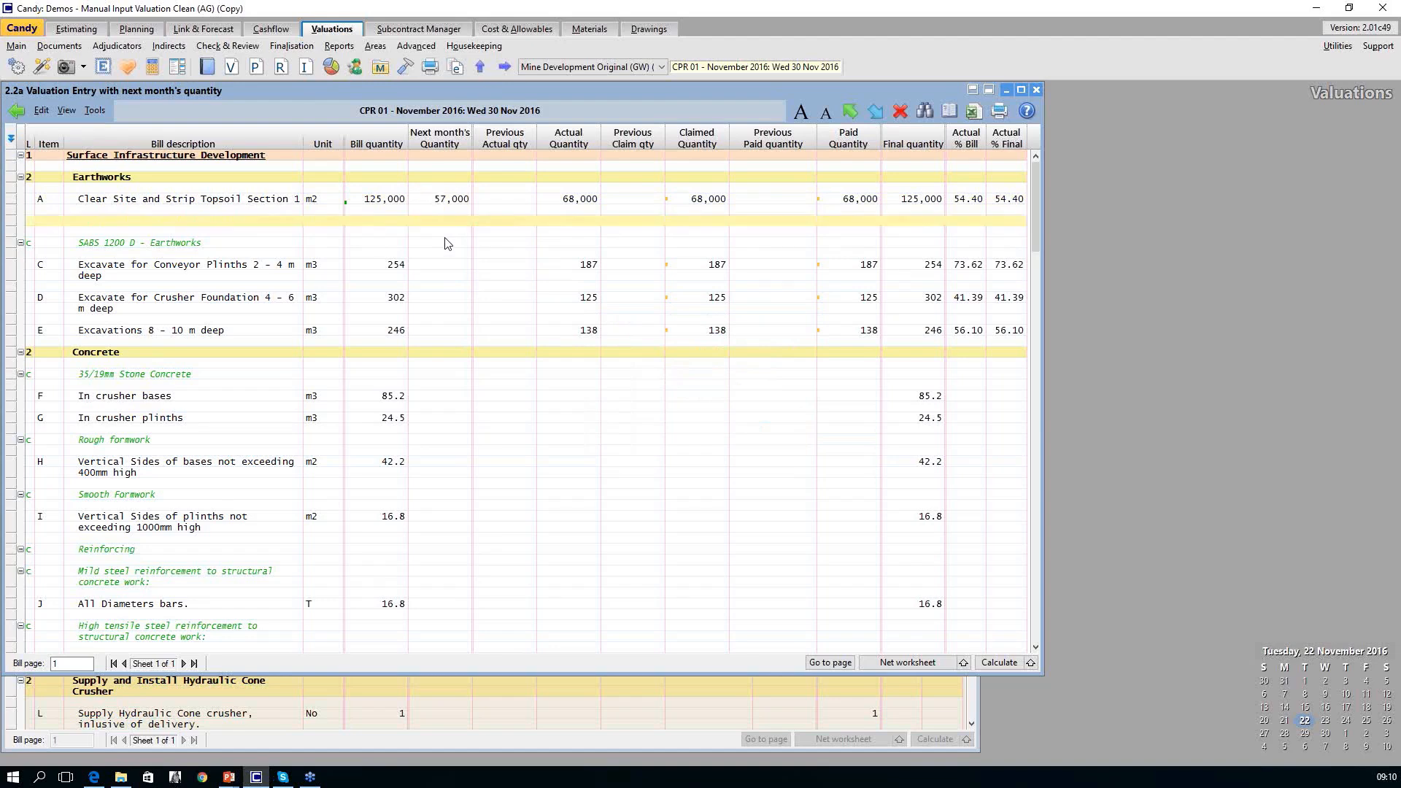
text(42367)
key(Return)
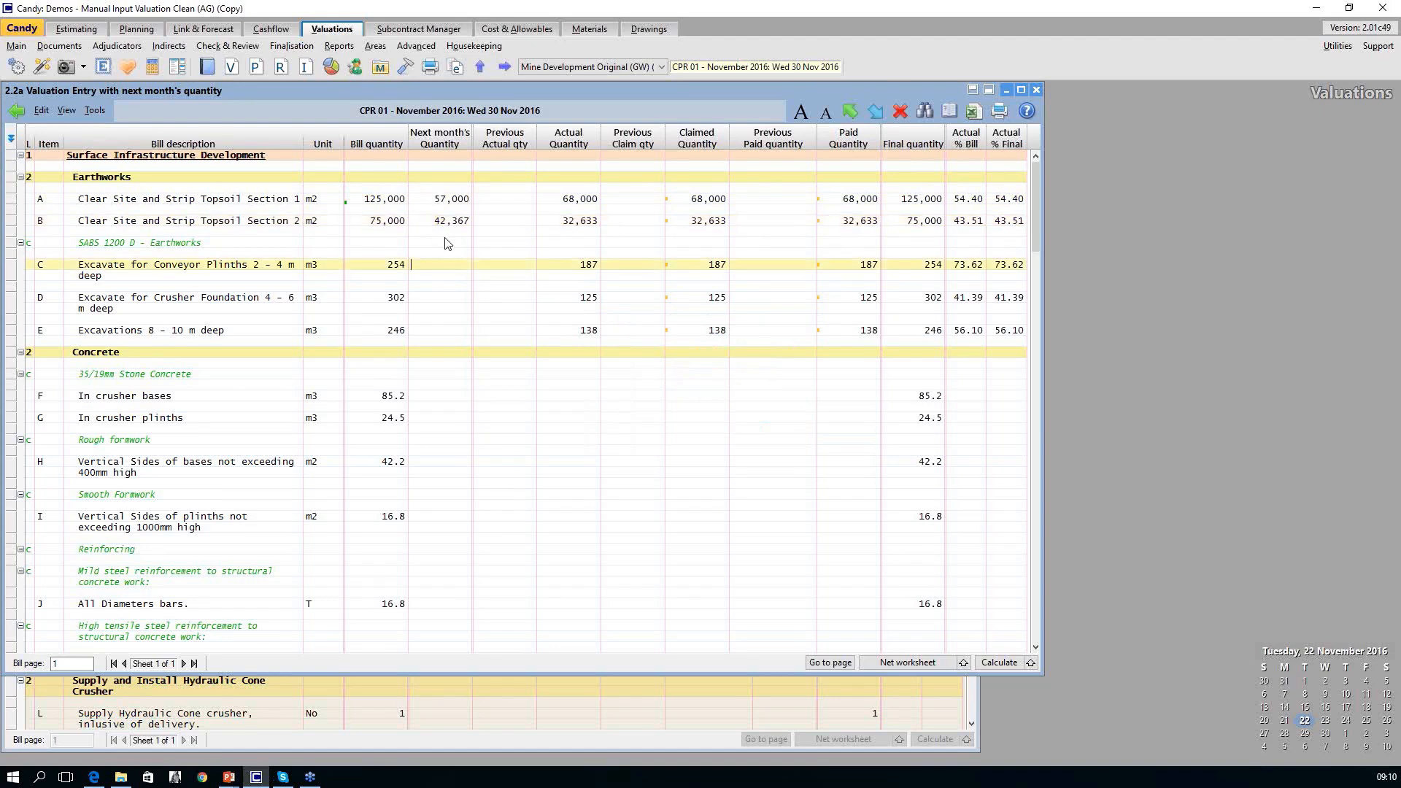
Enter next month's excavation quantities: 67 for conveyor plinths, 177 for the crusher foundation, and 108 for excavations 8 - 10 m deep.
text(67)
key(Return)
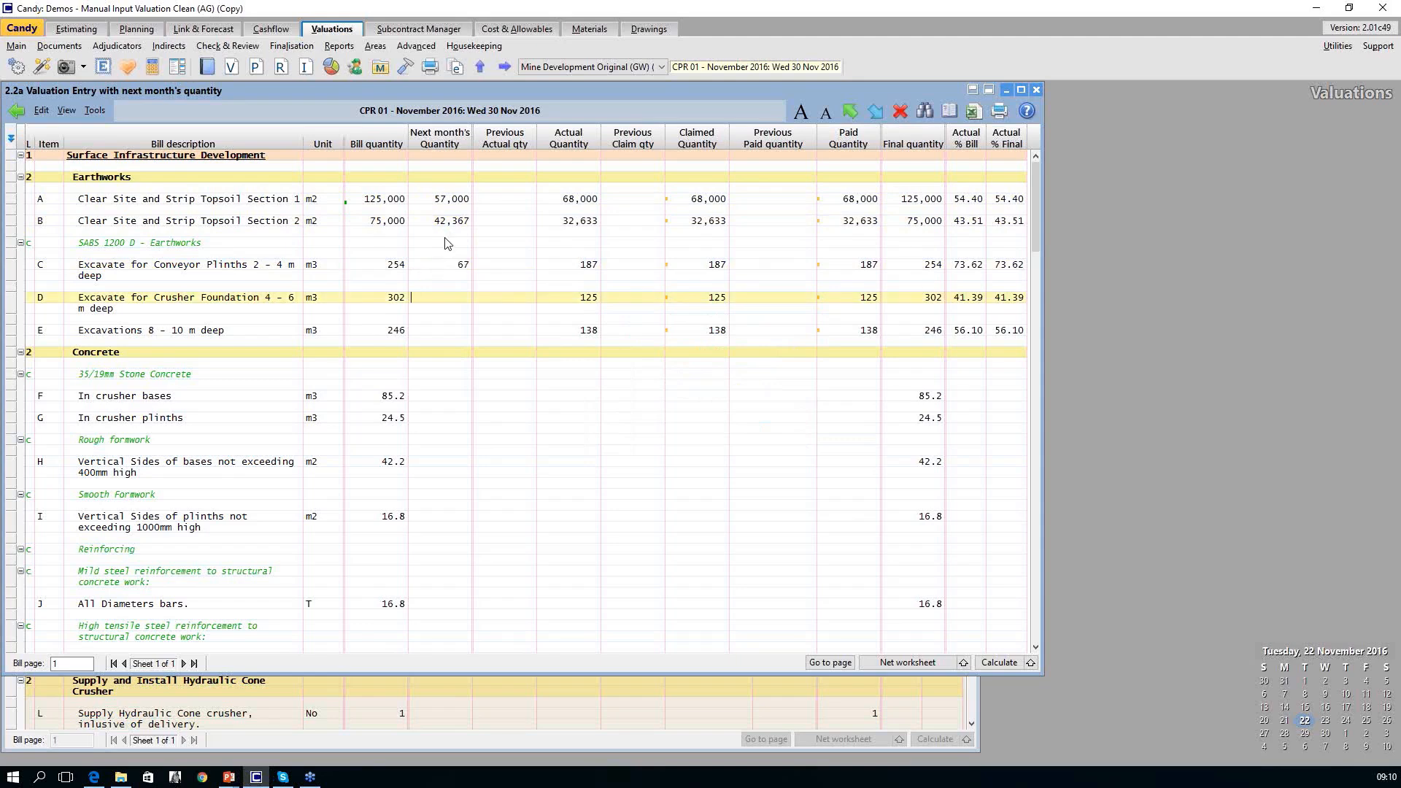
text(177)
key(Return)
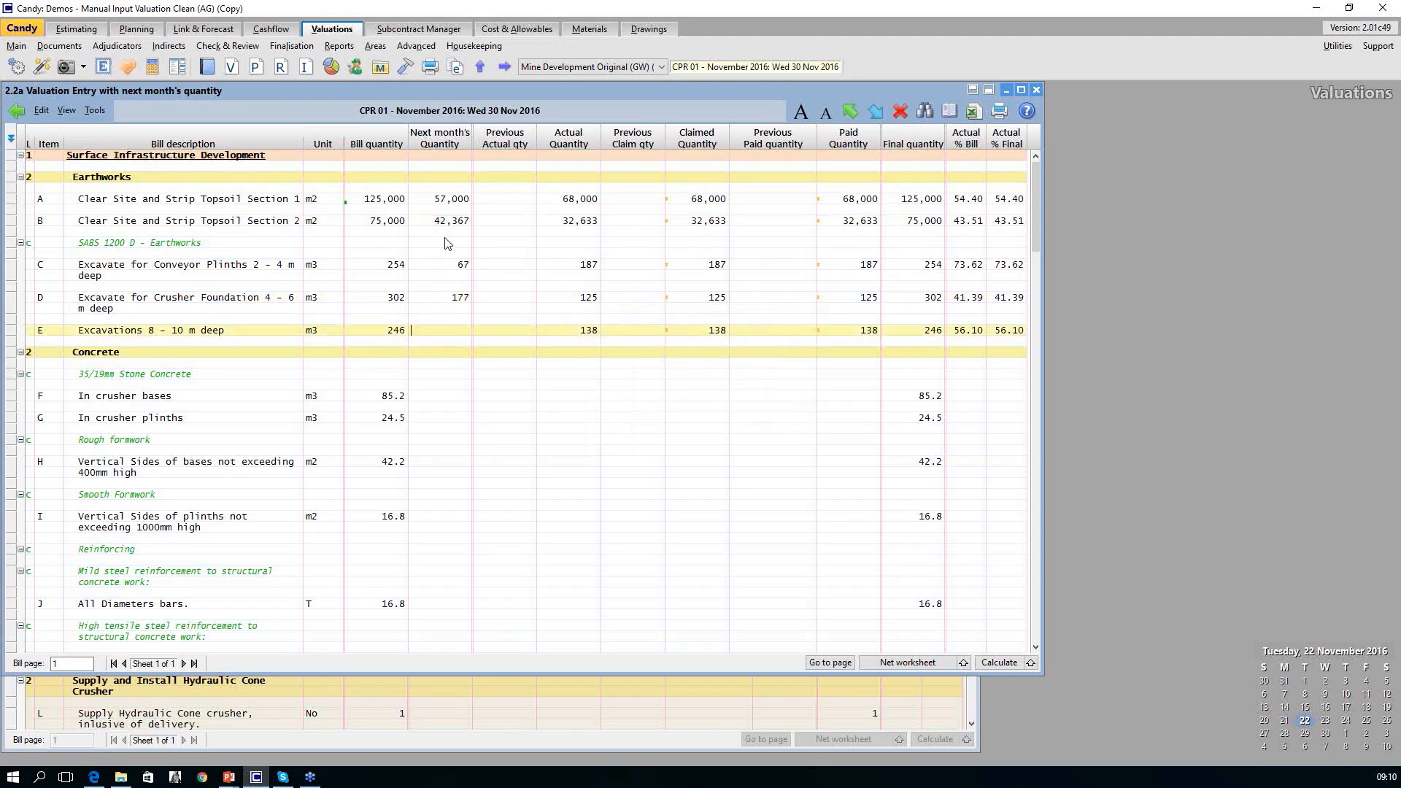
text(108)
key(Return)
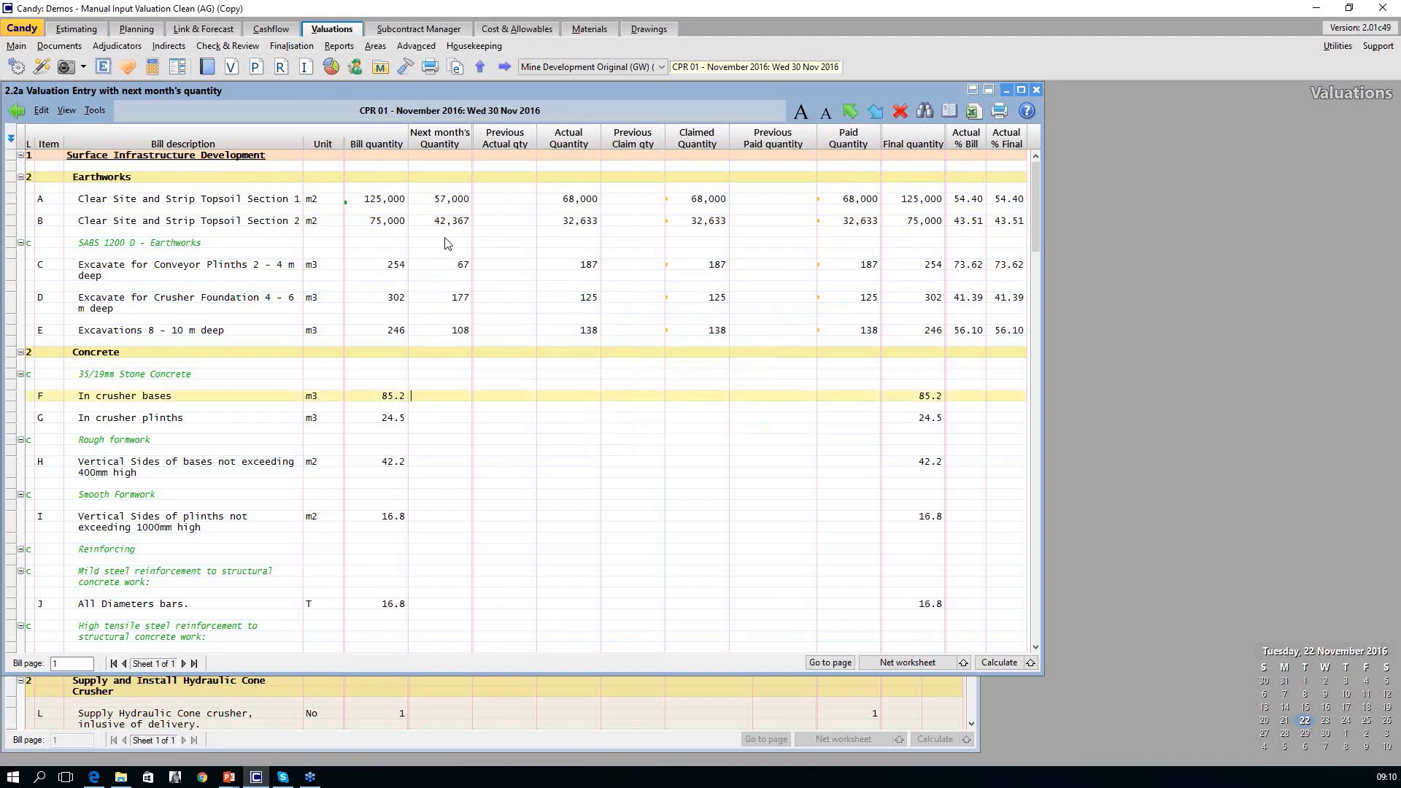
Enter next month's Concrete quantities: 20 for crusher bases, 10 for vertical sides of bases, and 5 for high tensile steel bars.
text(20)
key(Return)
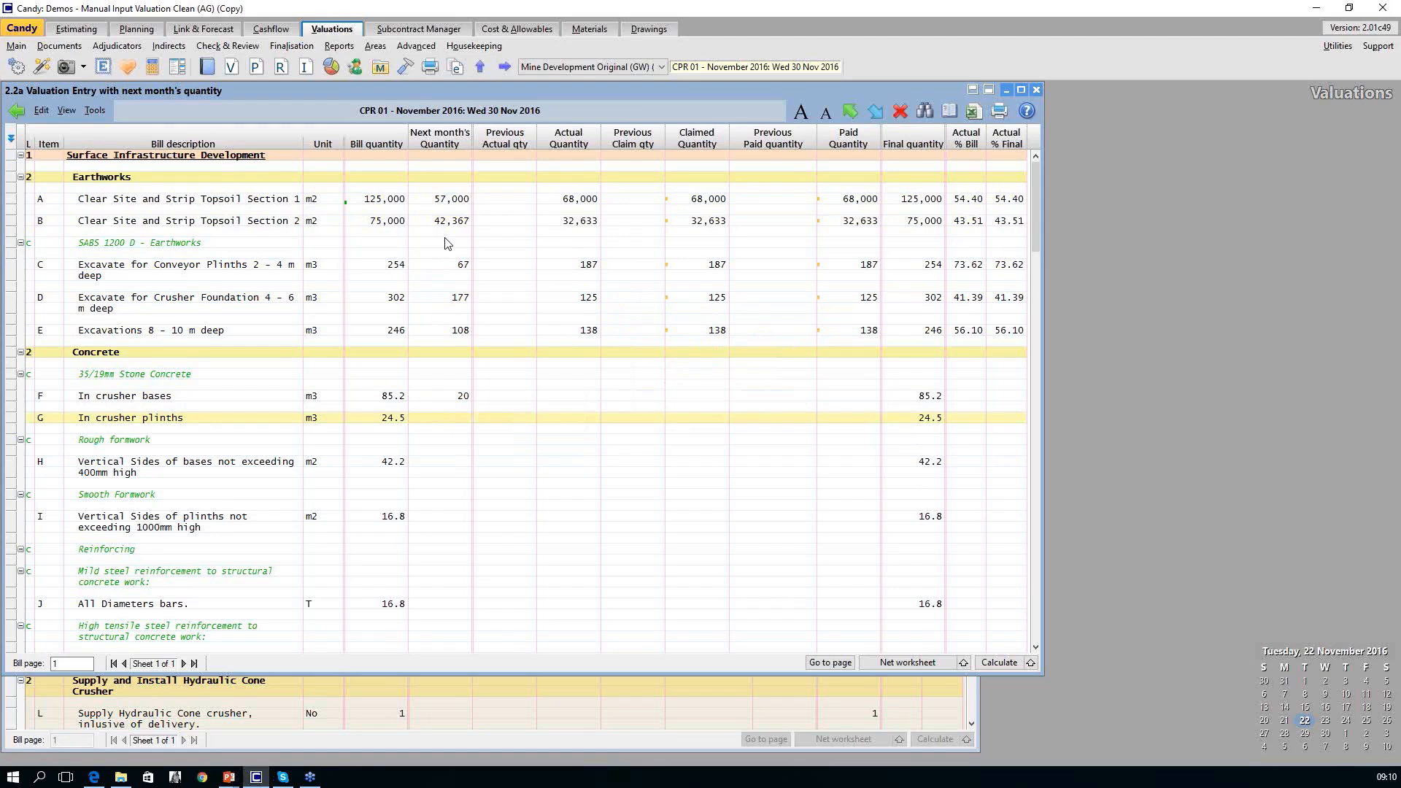
key(Return)
text(10)
key(Return)
key(Return)
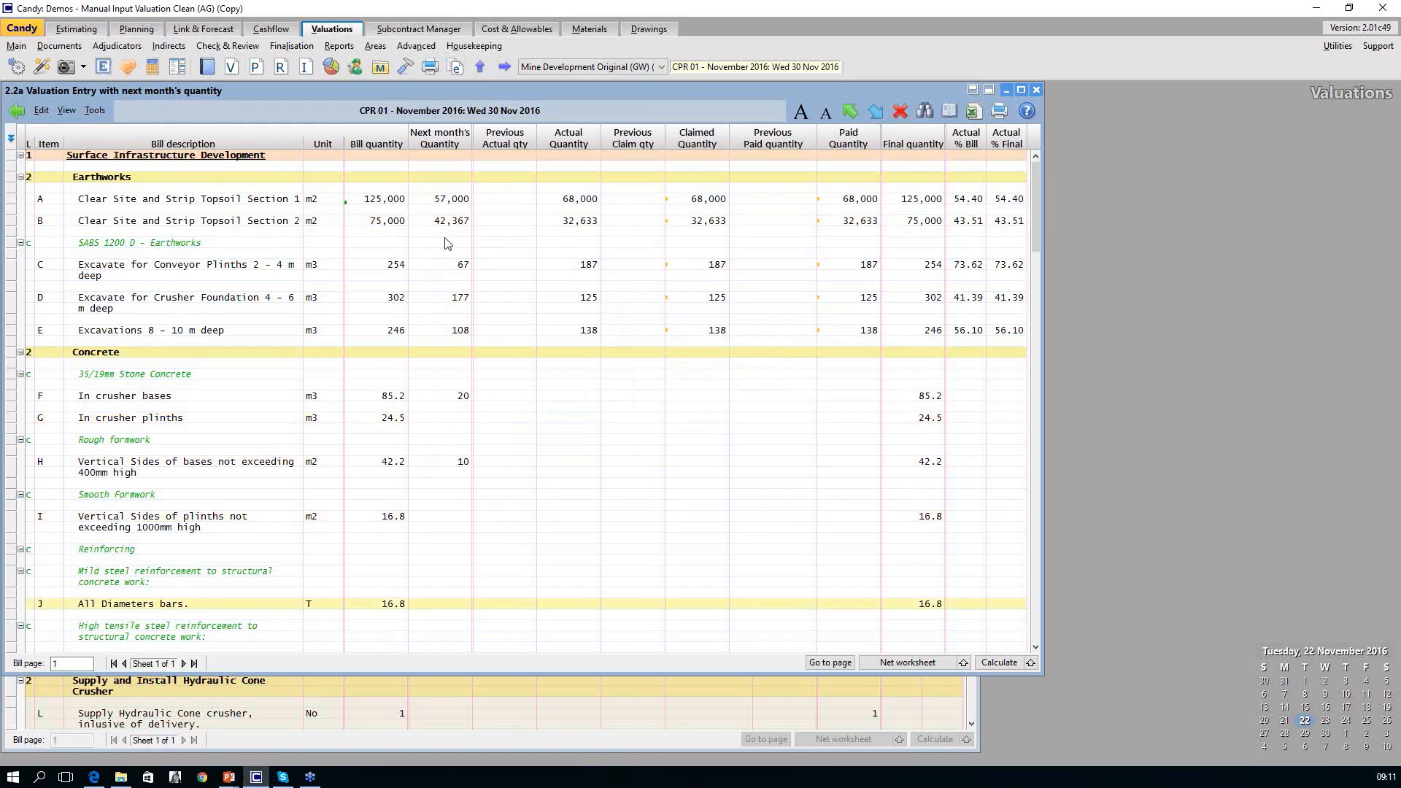
key(Return)
text(5)
key(Return)
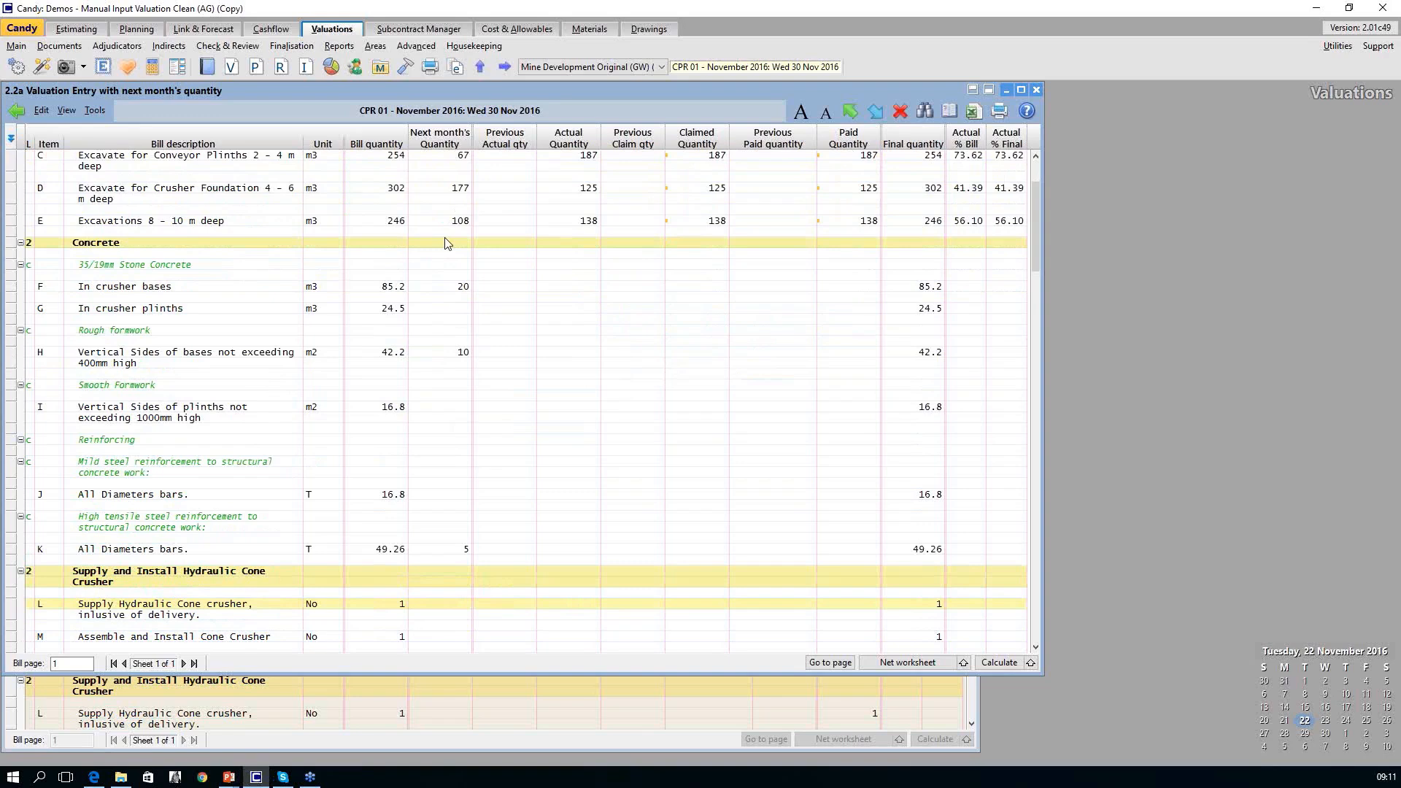
click(449, 148)
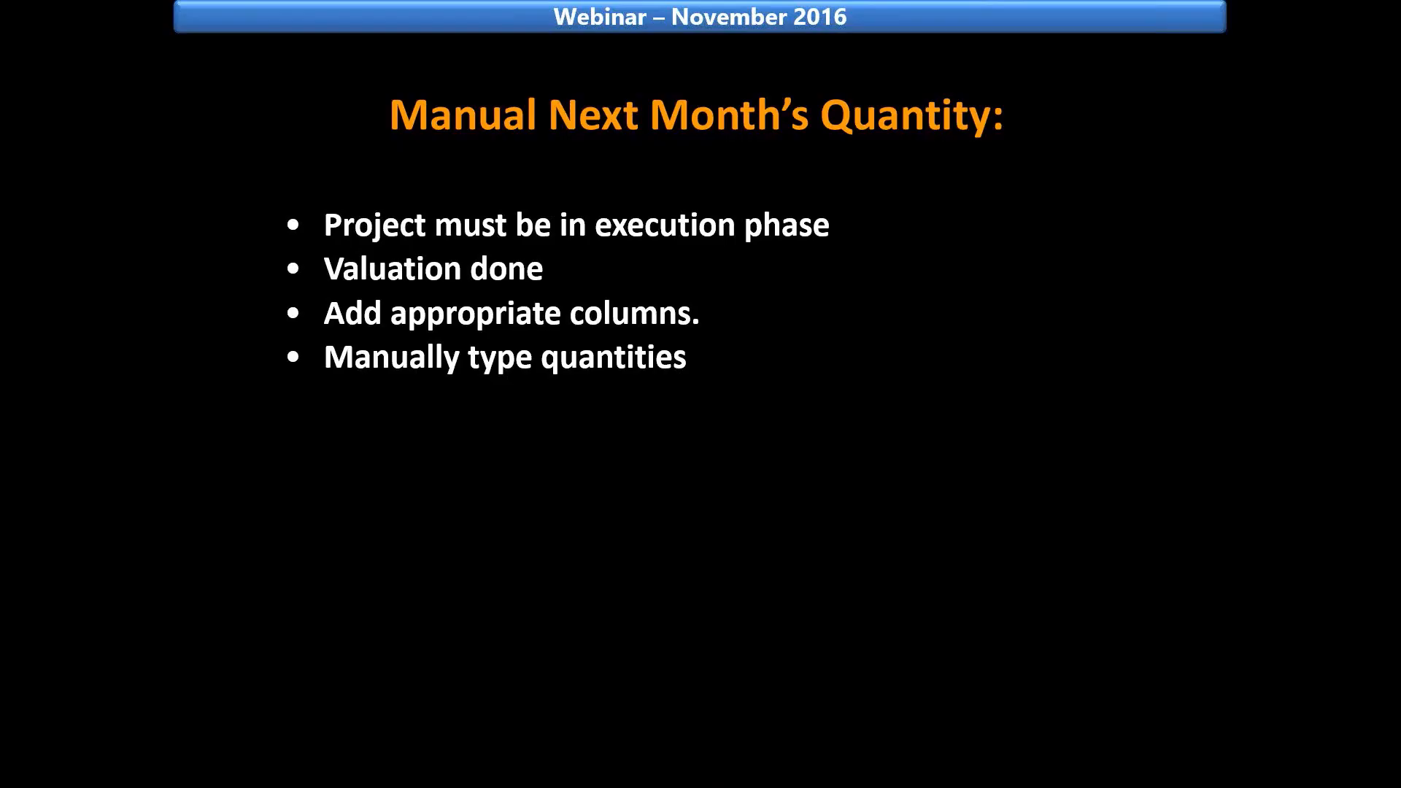
click(582, 289)
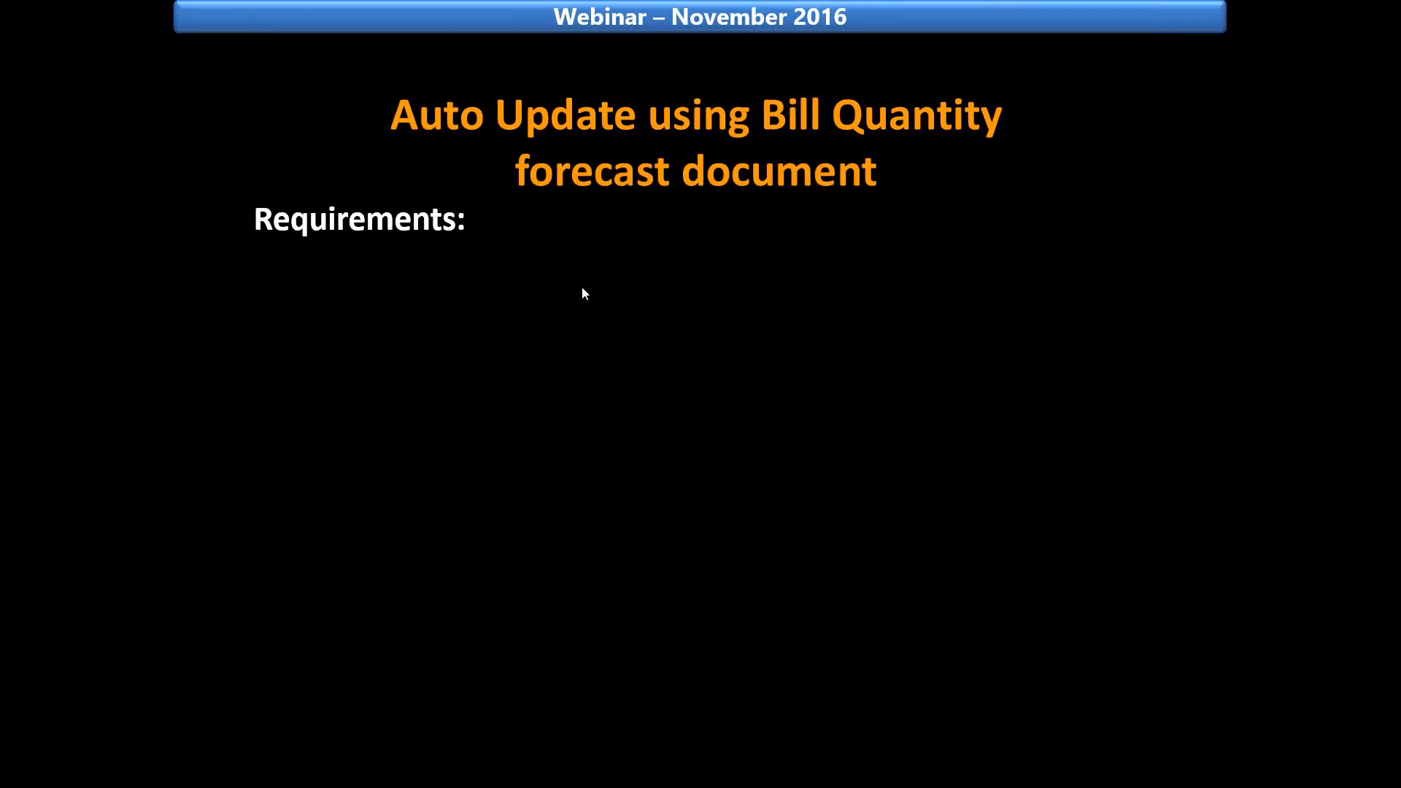
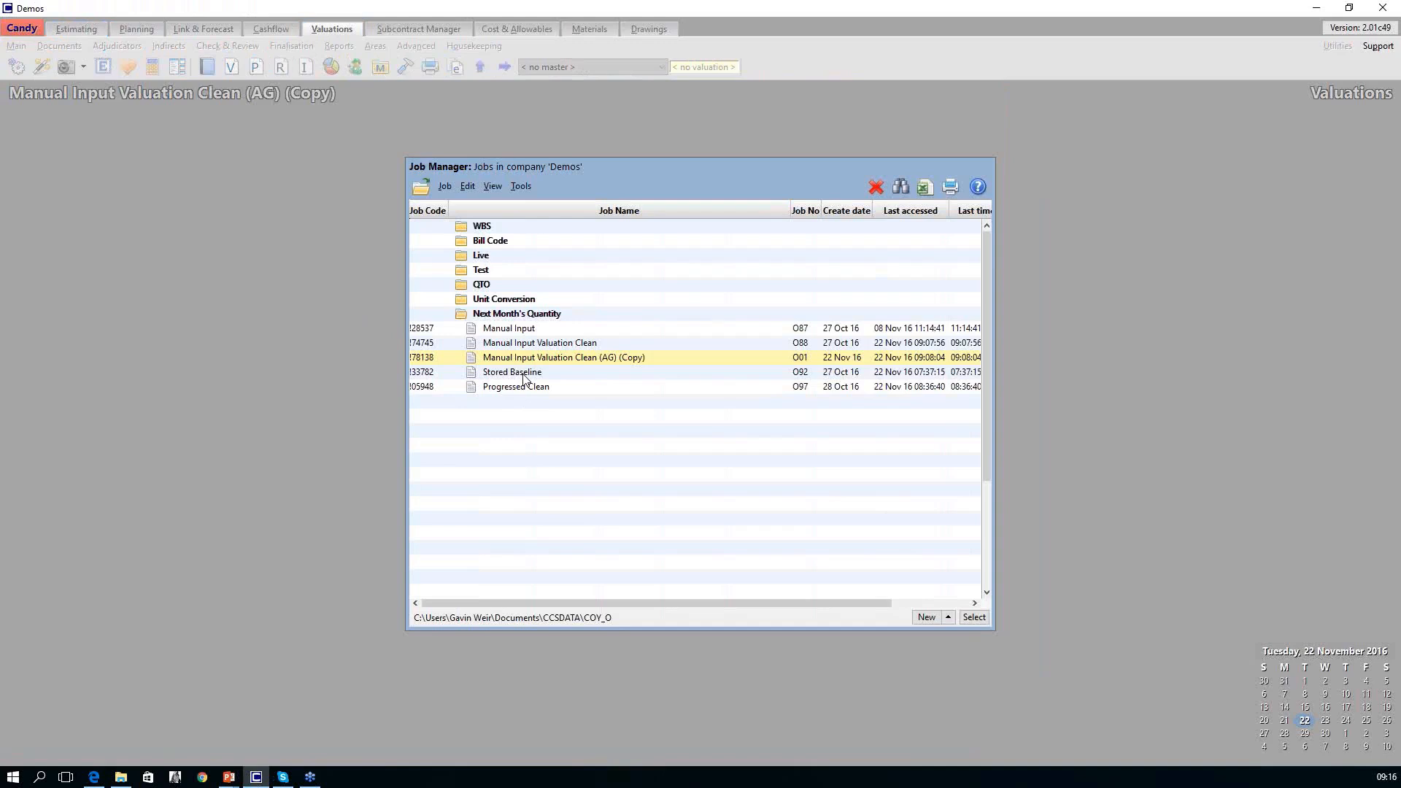
Open the Stored Baseline job's 1.1 Bill with Quantity Forecast and highlight the Clear Site and Strip Topsoil Section 1 row.
double_click(529, 377)
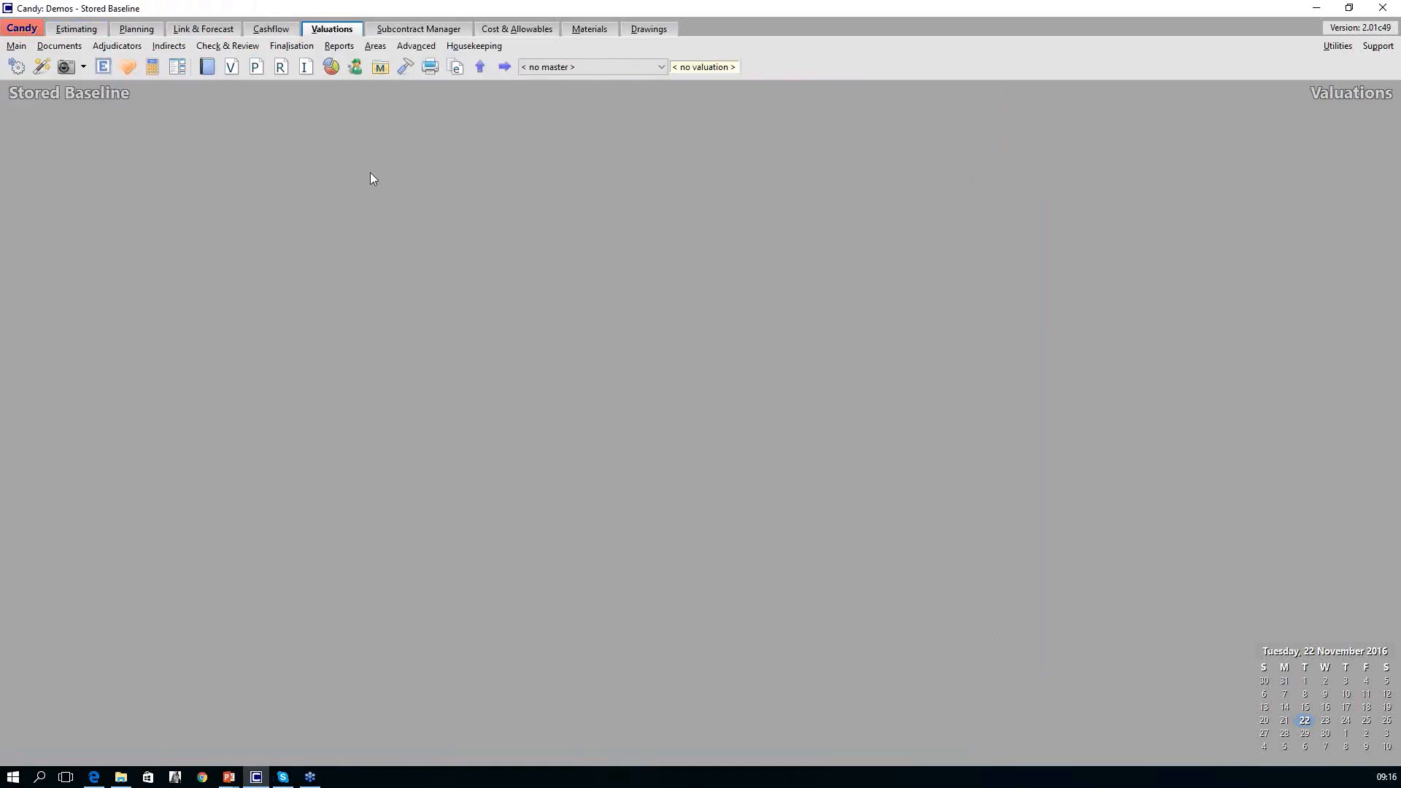
click(223, 31)
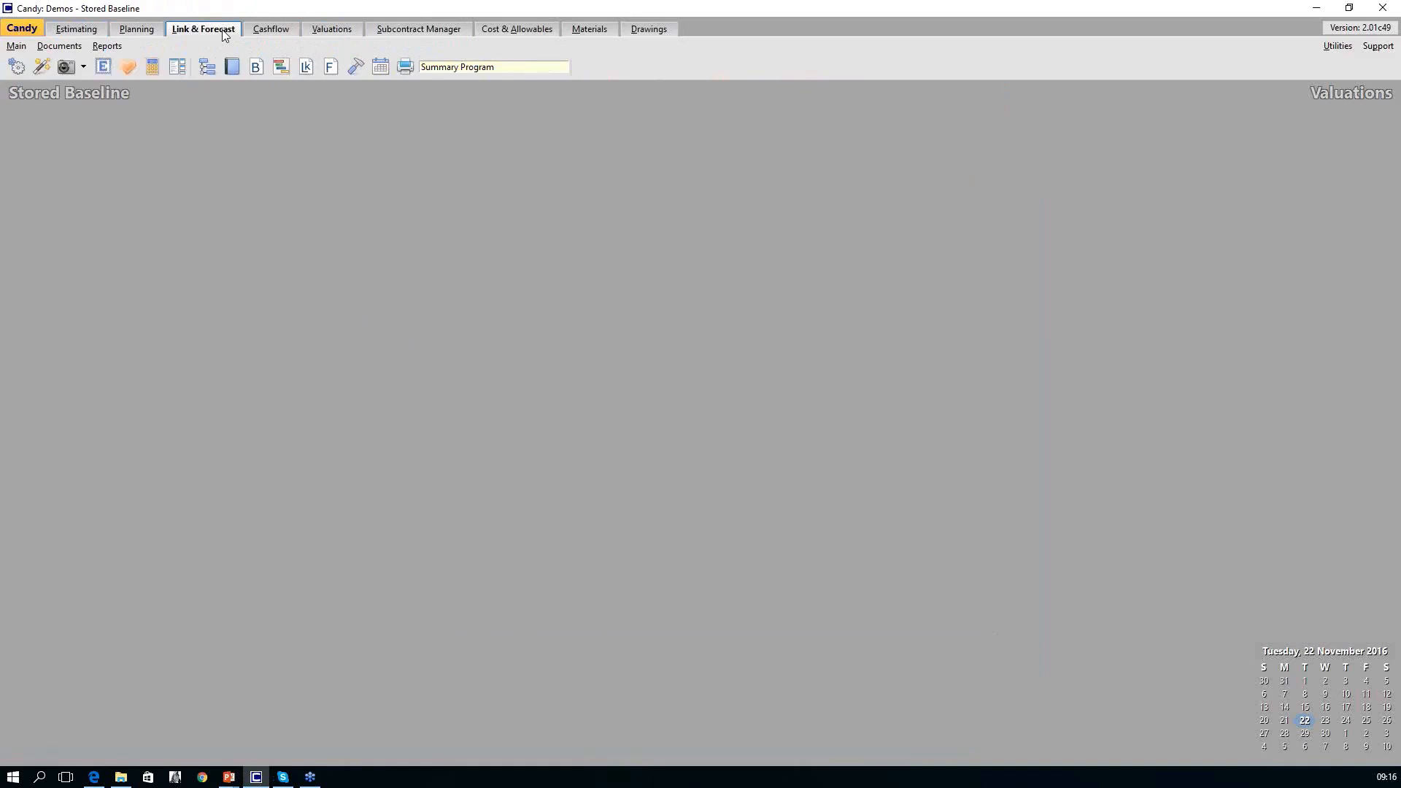
click(232, 67)
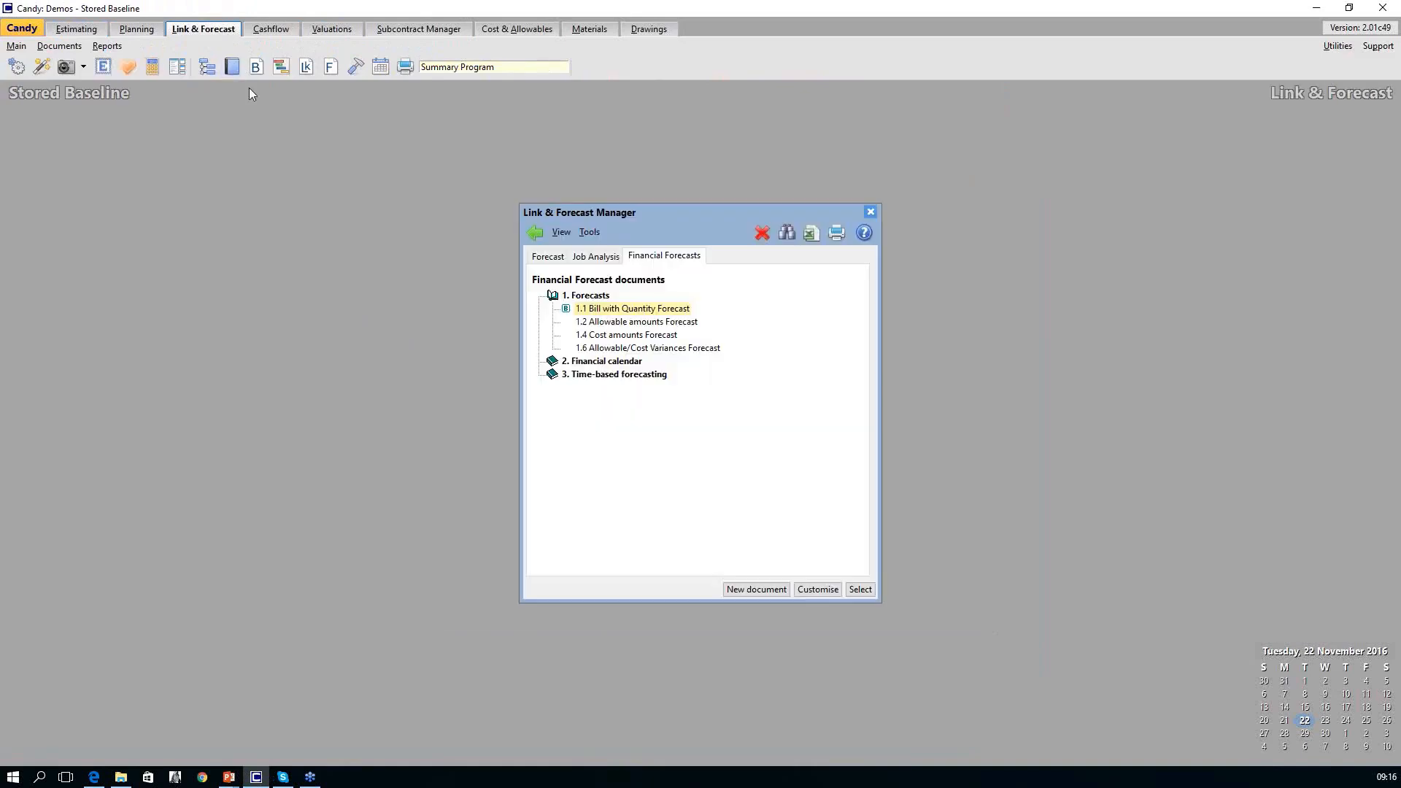
double_click(632, 311)
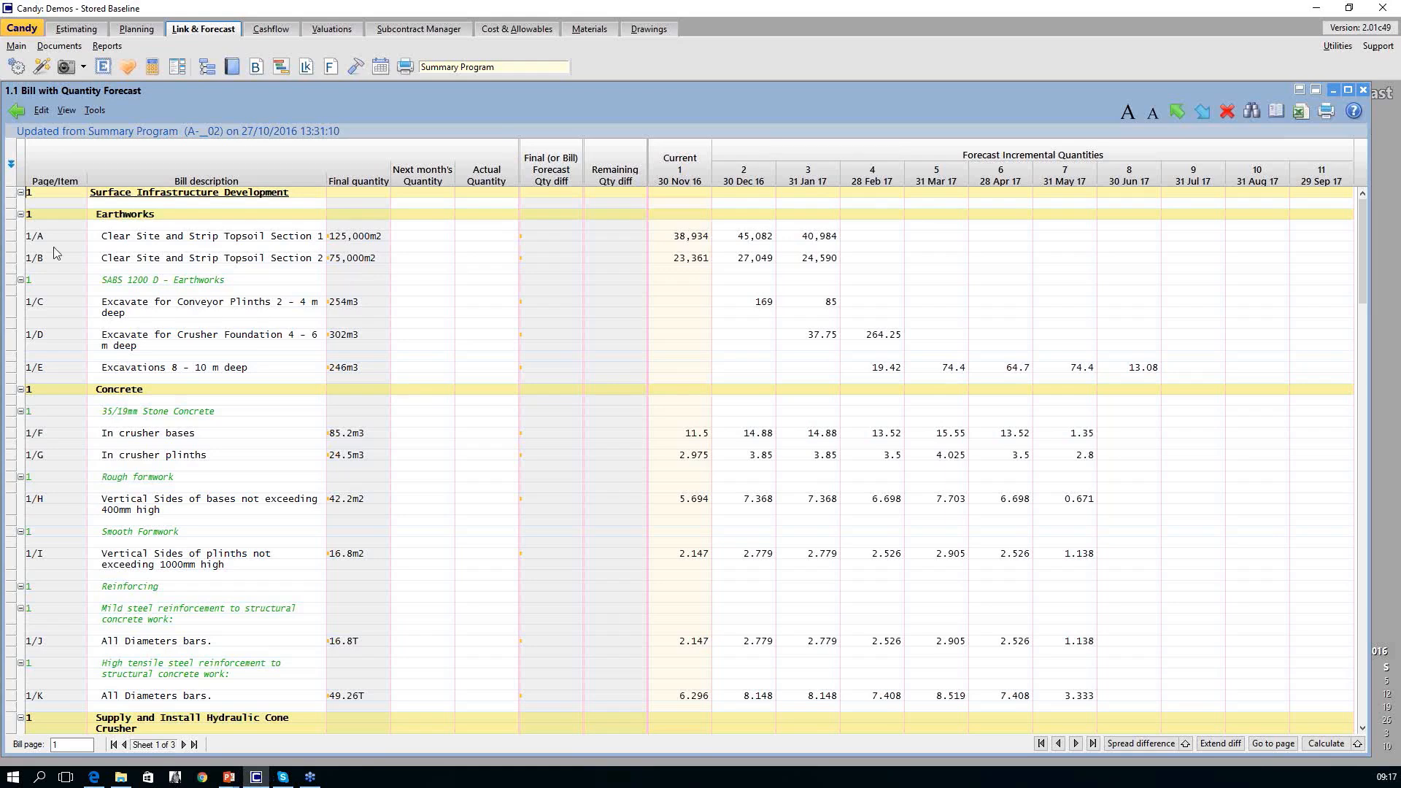
click(12, 240)
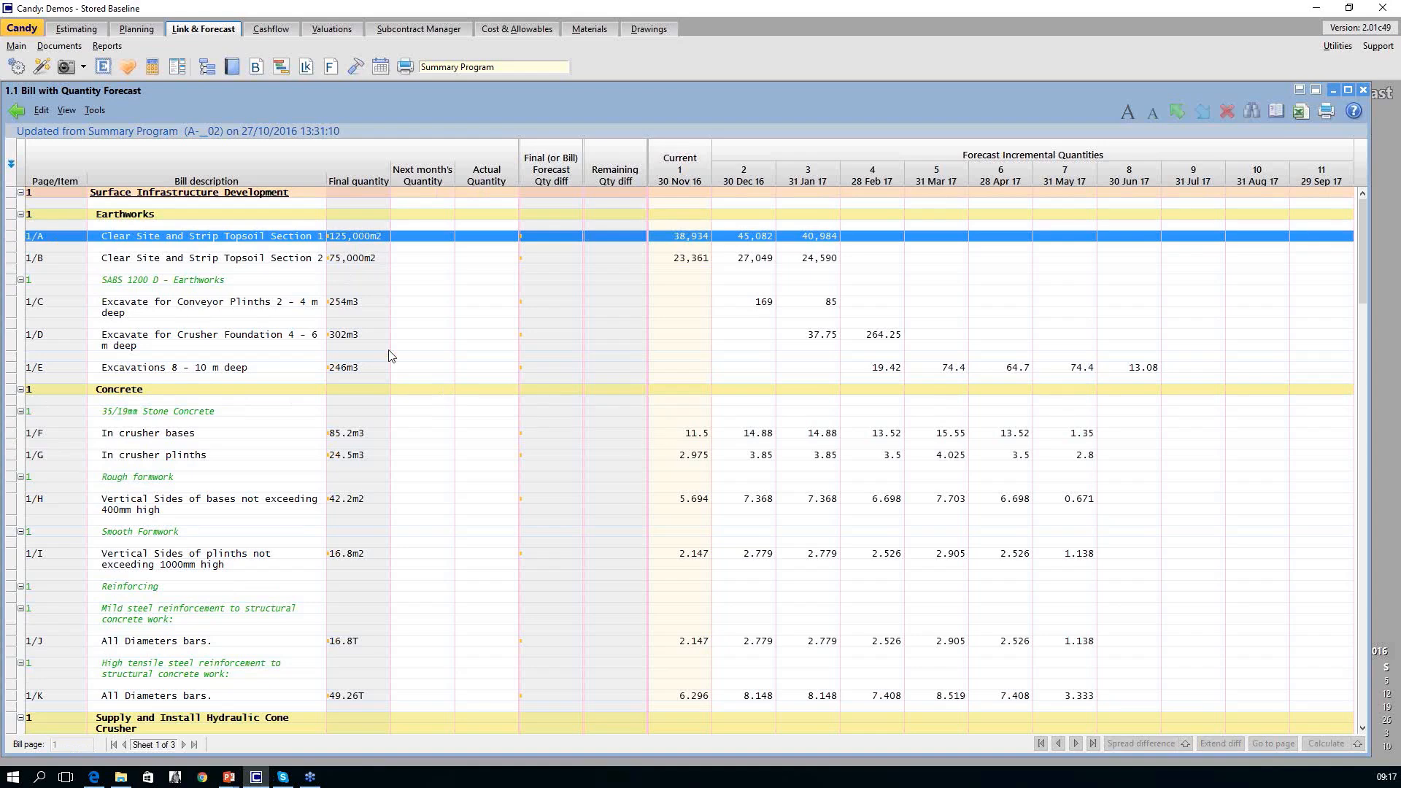
click(21, 49)
mouse_move(75, 137)
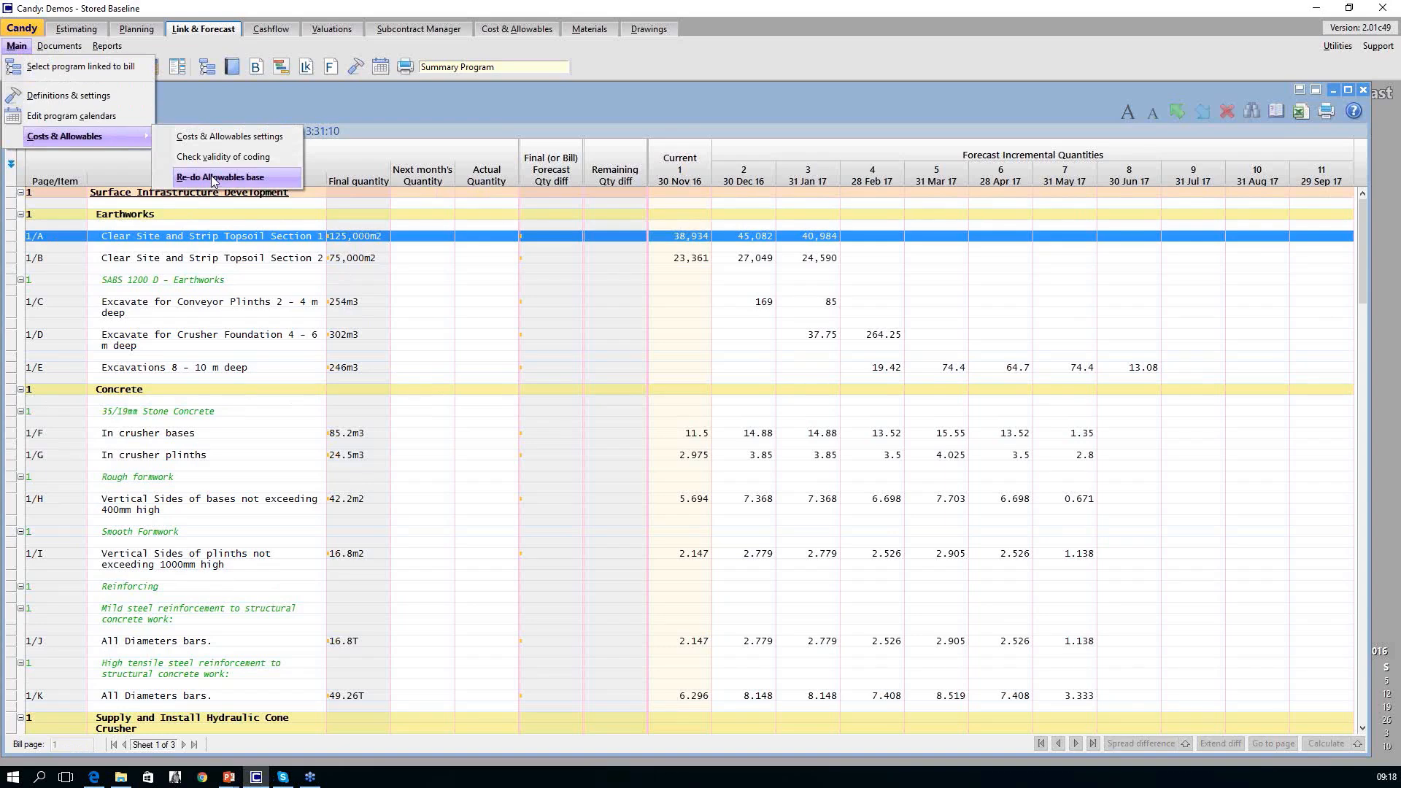
click(430, 281)
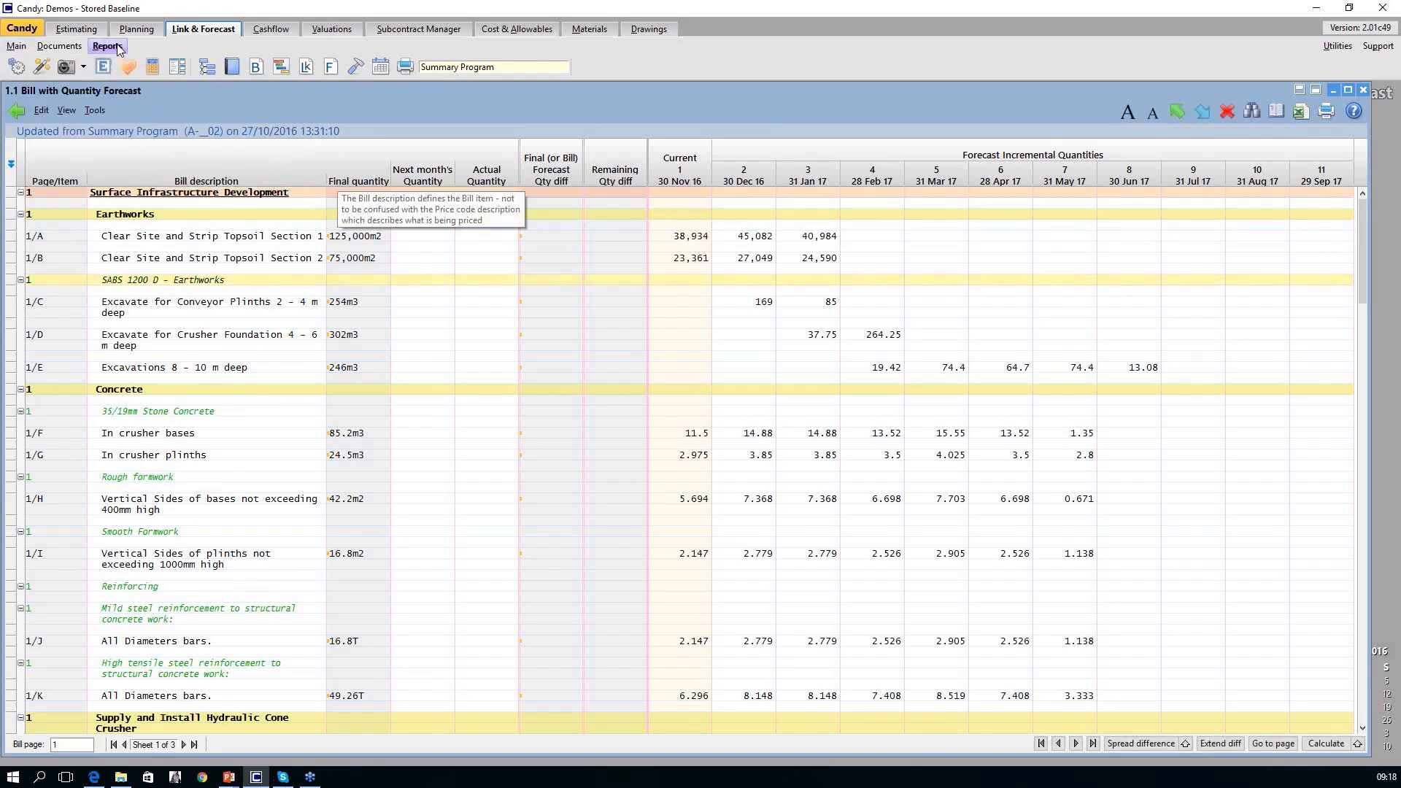
Make a copy of the Progressed Clean job in the Next Month's Quantity folder and open the copy.
click(40, 33)
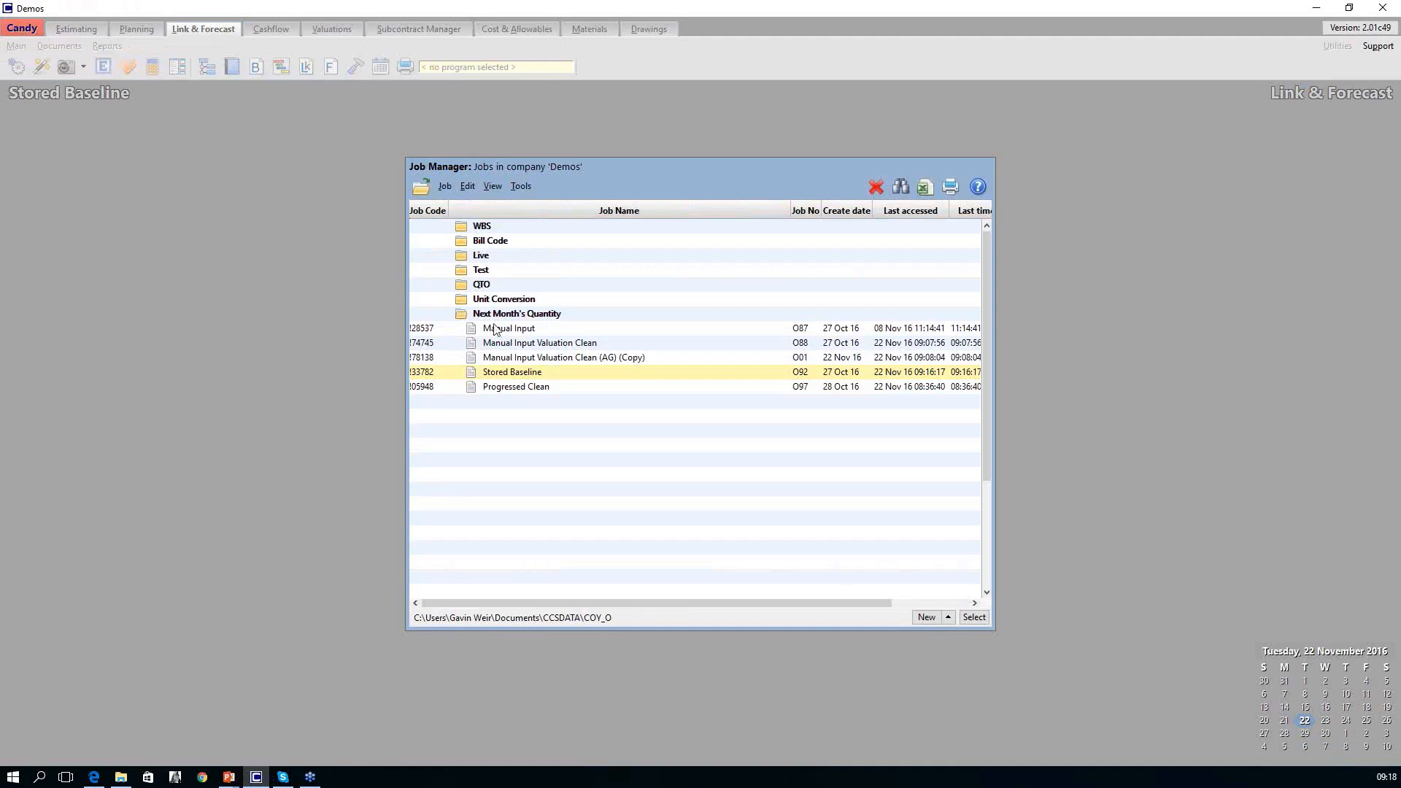
double_click(538, 390)
right_click(538, 390)
click(586, 453)
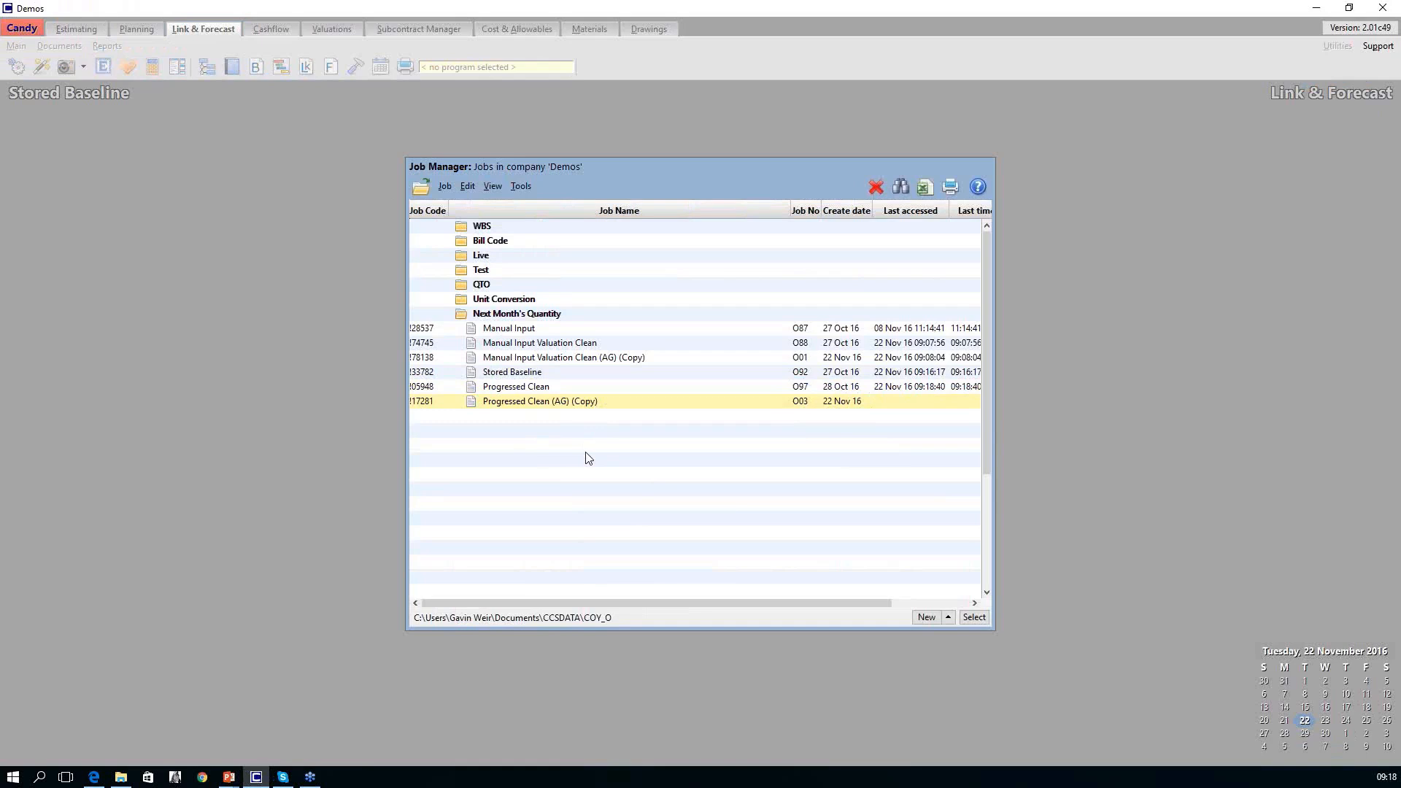
double_click(563, 404)
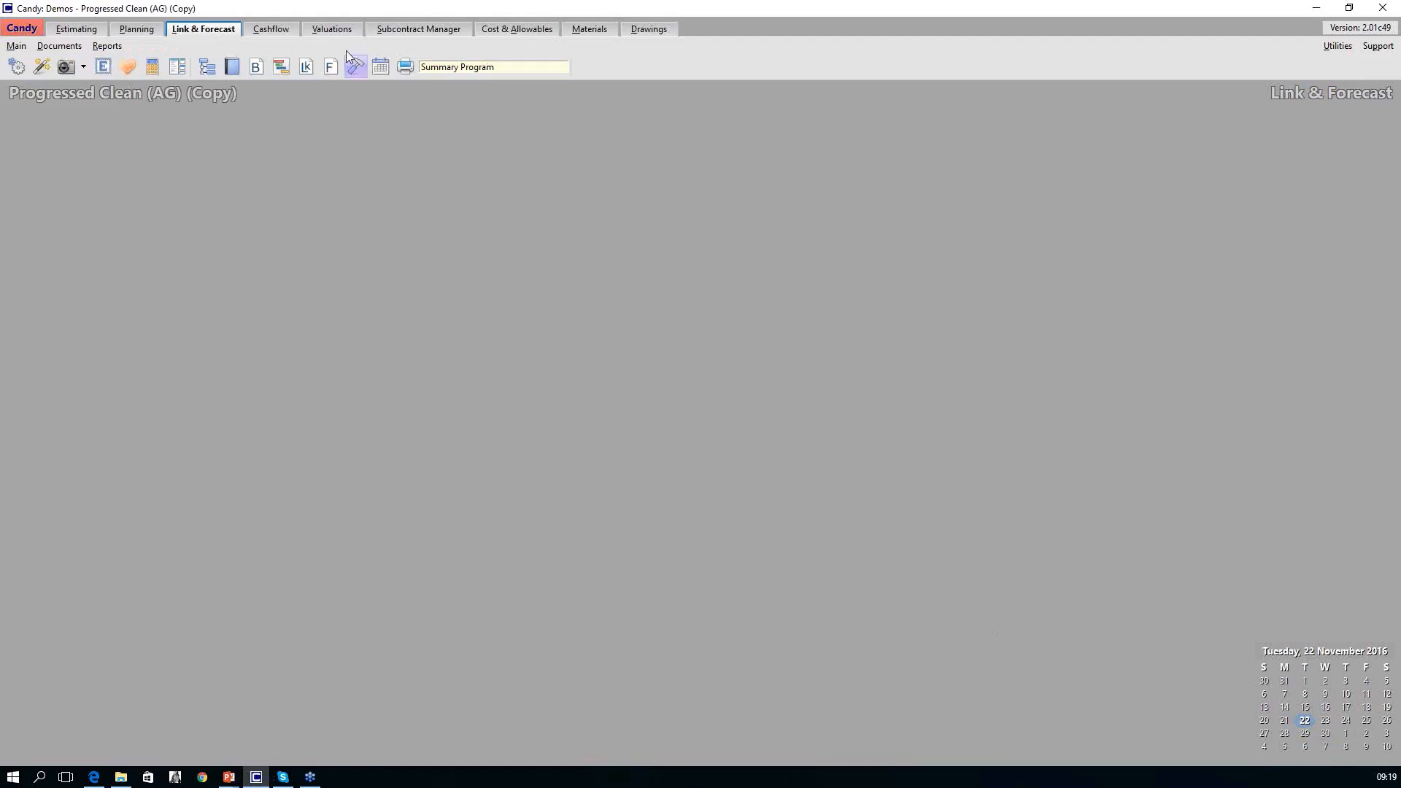
Open the job's 2.2 Primary Valuation Entry in Valuations and highlight the Actual Quantity column.
click(337, 32)
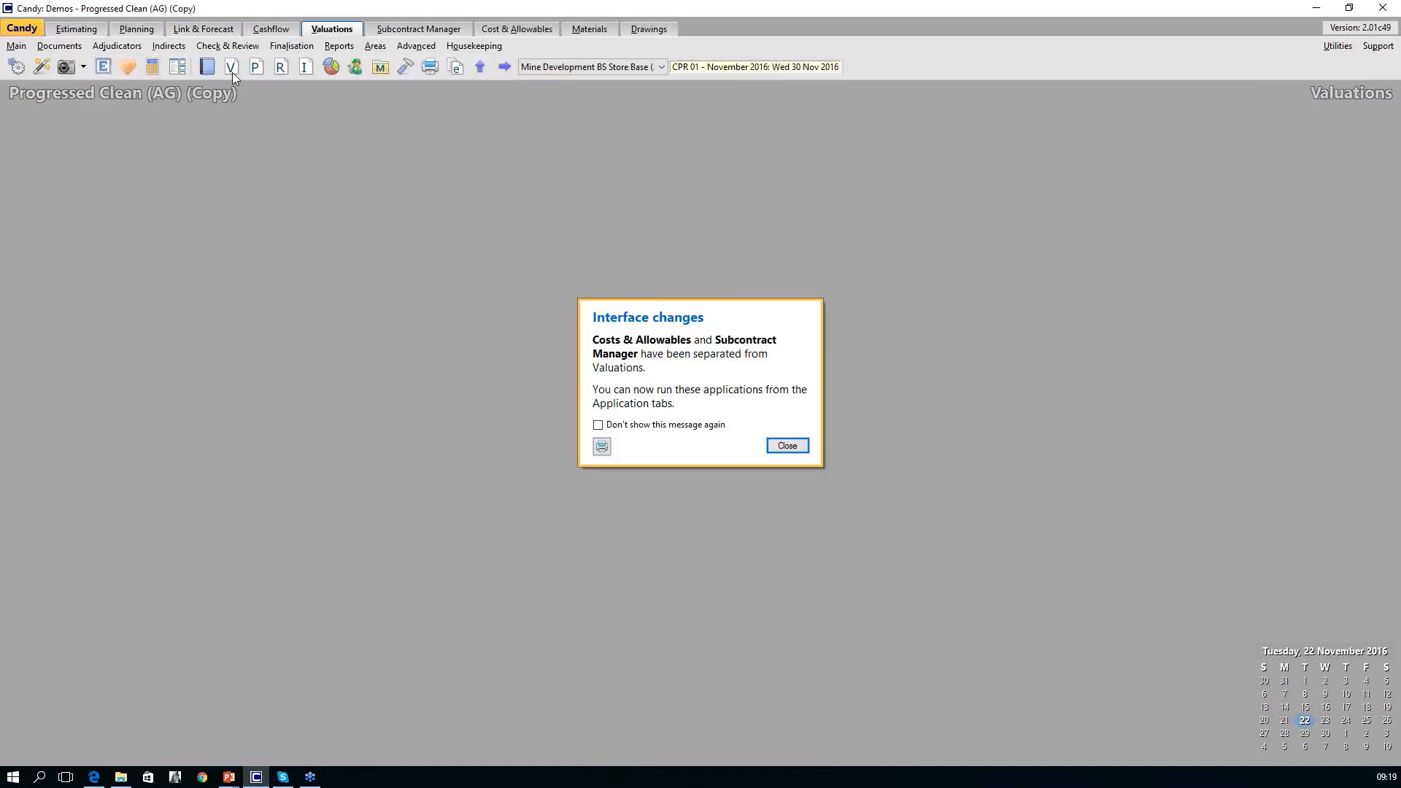
click(787, 446)
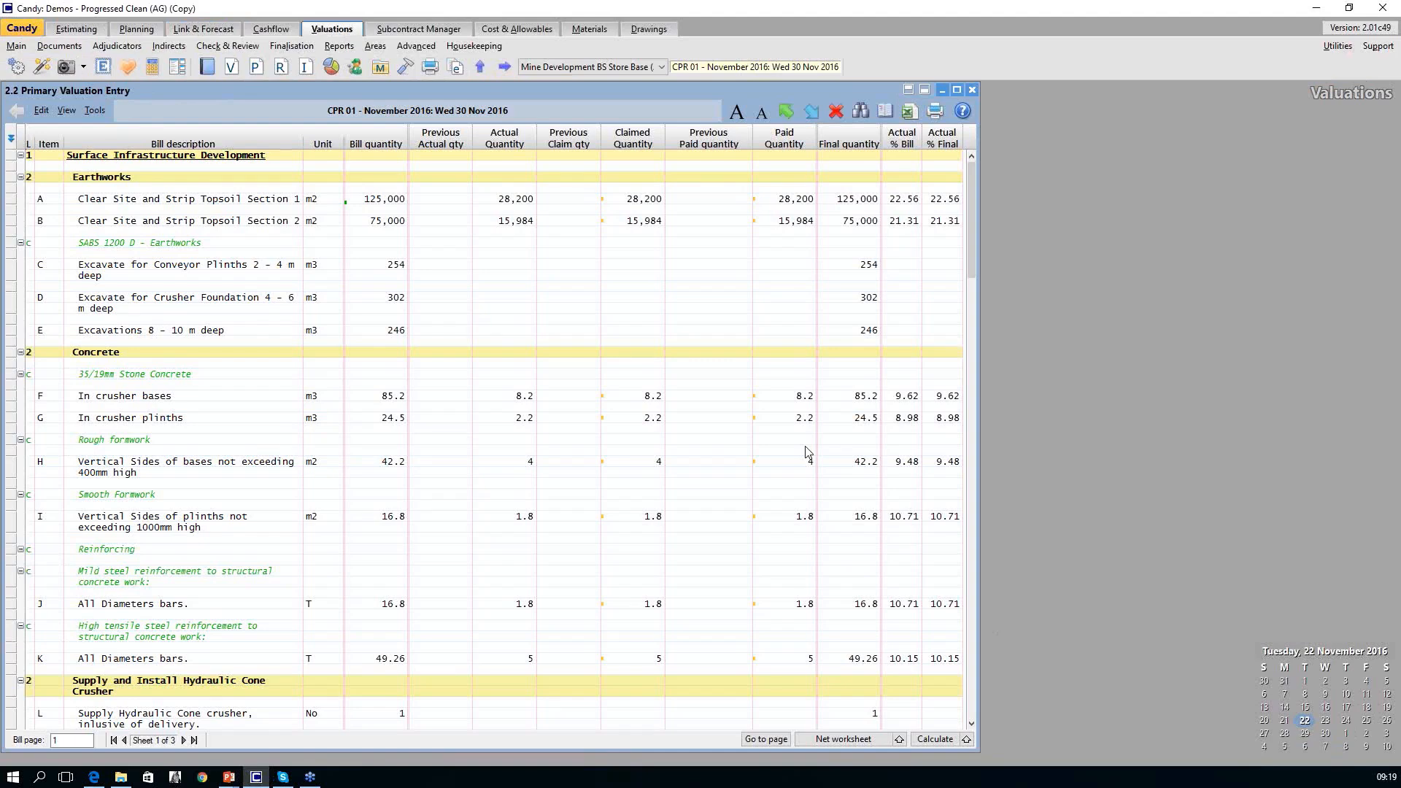
click(503, 144)
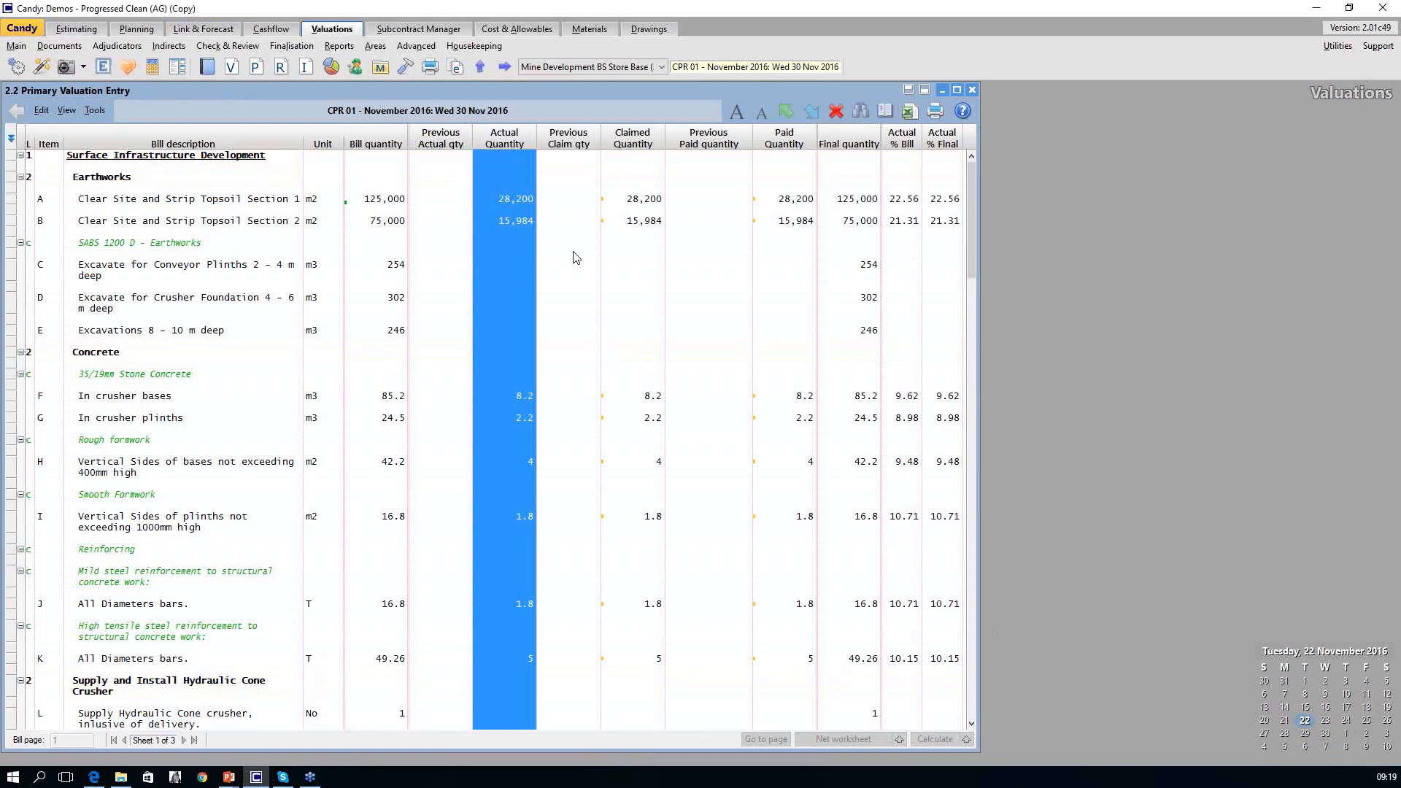
Open the Planning document 5.1 Progress Barchart and highlight its Actual Start and remaining duration columns in turn.
click(138, 29)
click(230, 67)
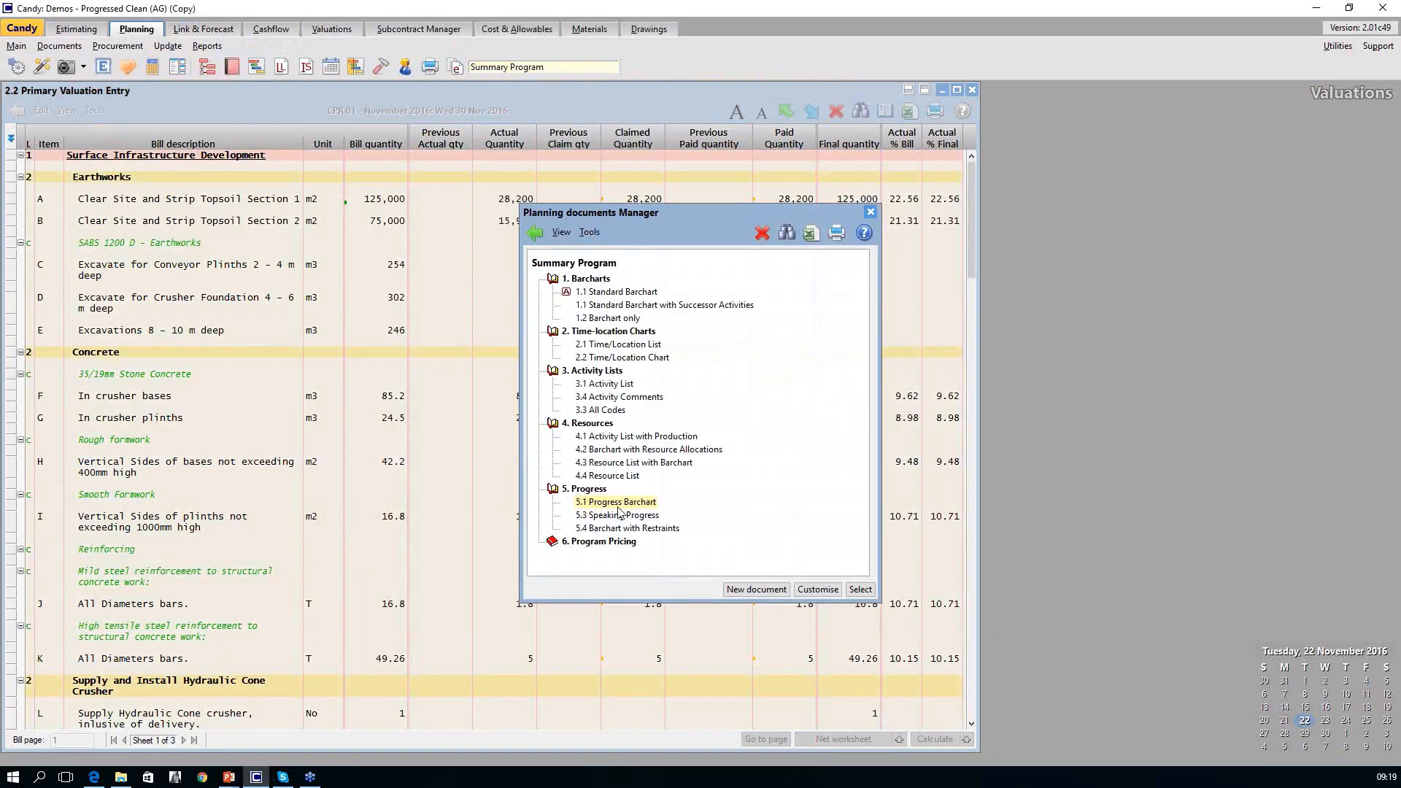
double_click(617, 502)
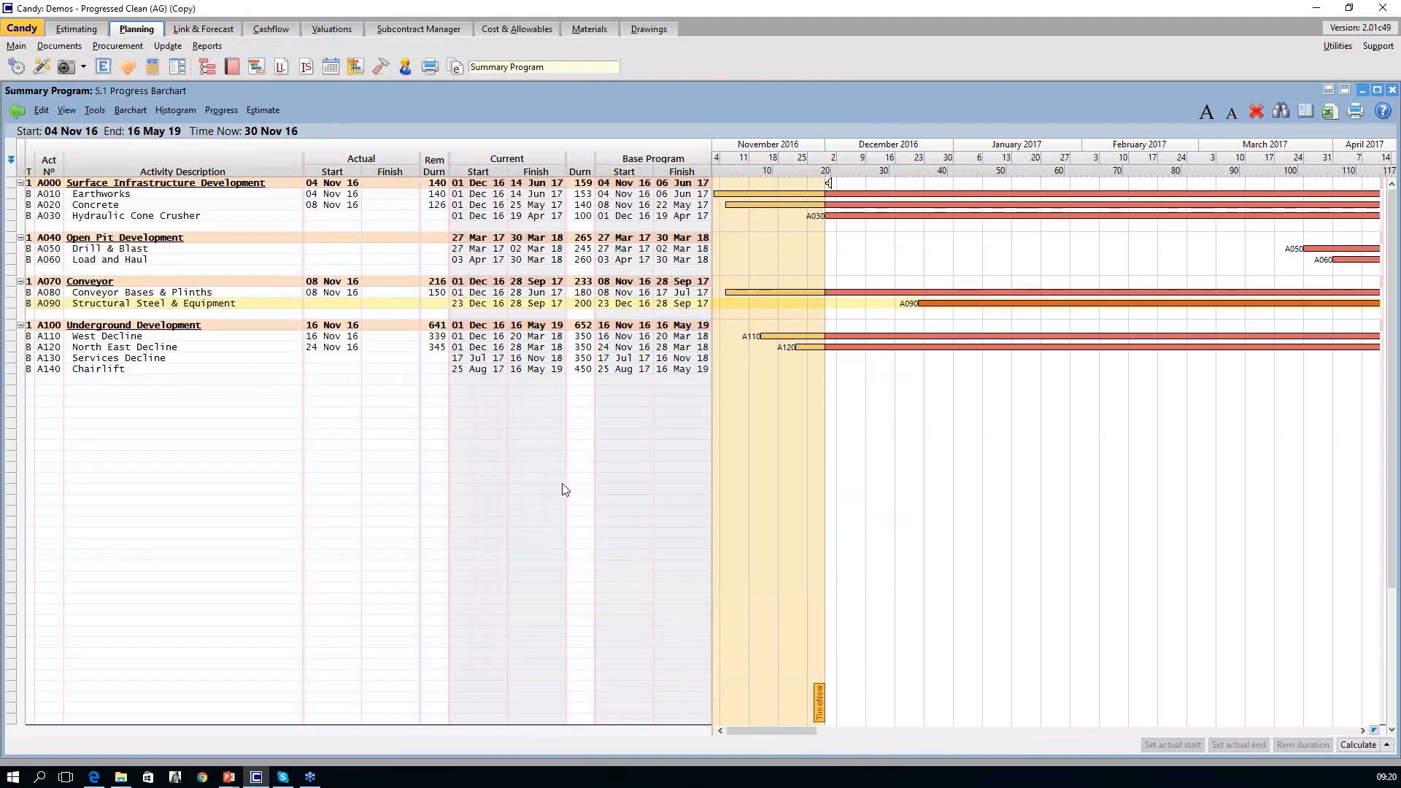
click(336, 176)
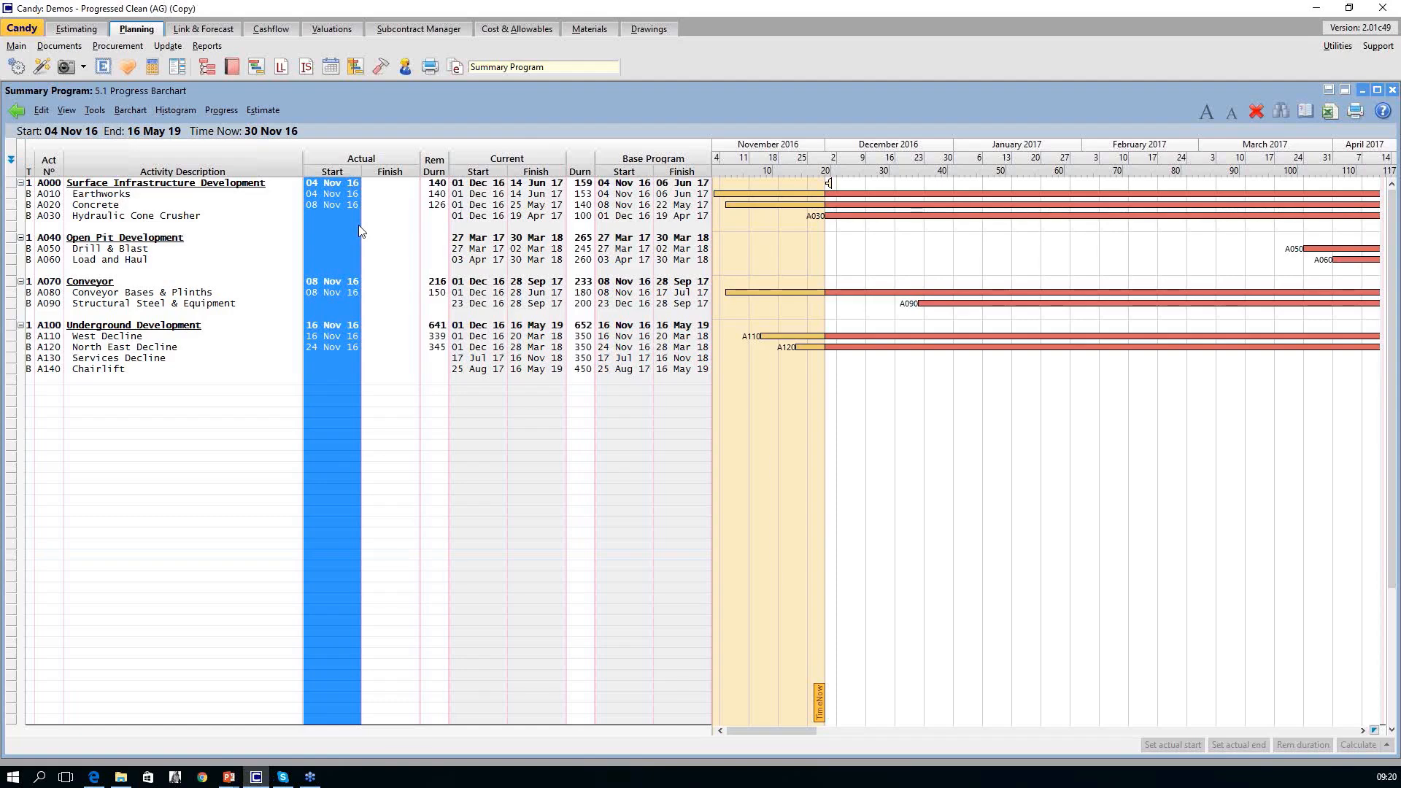
click(434, 176)
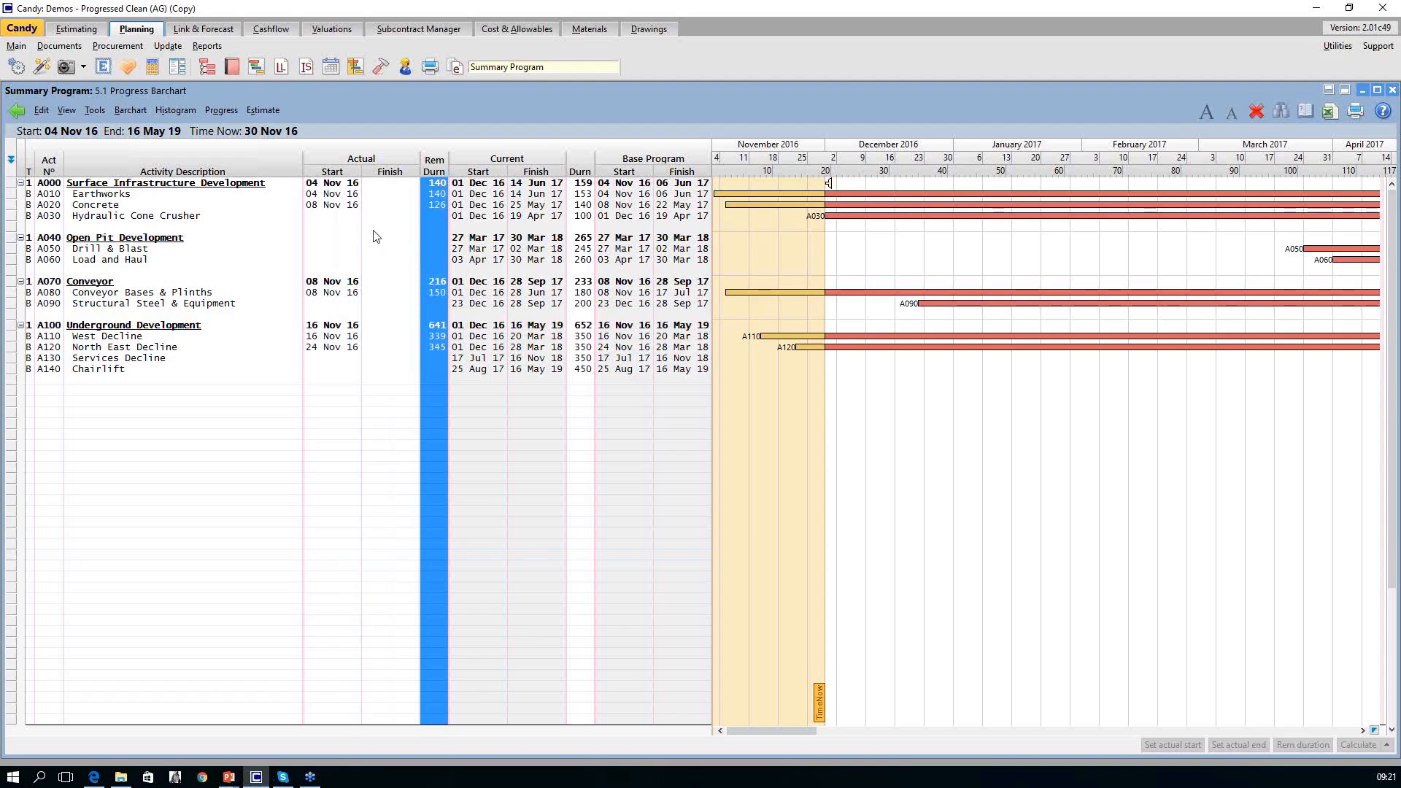
Close the barchart and open the Link & Forecast document 6.3 Update Valuation and Allocated Quantities.
click(176, 34)
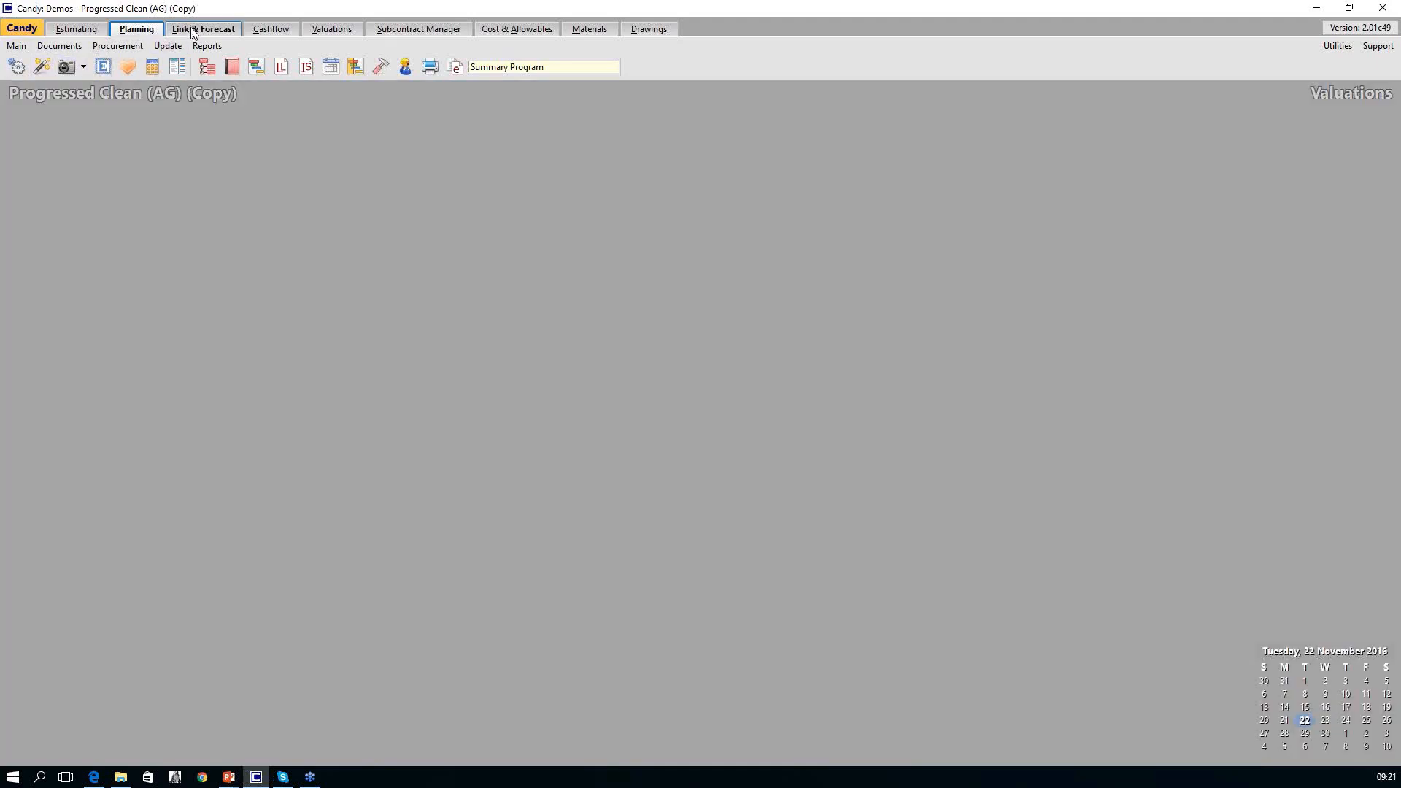
click(233, 69)
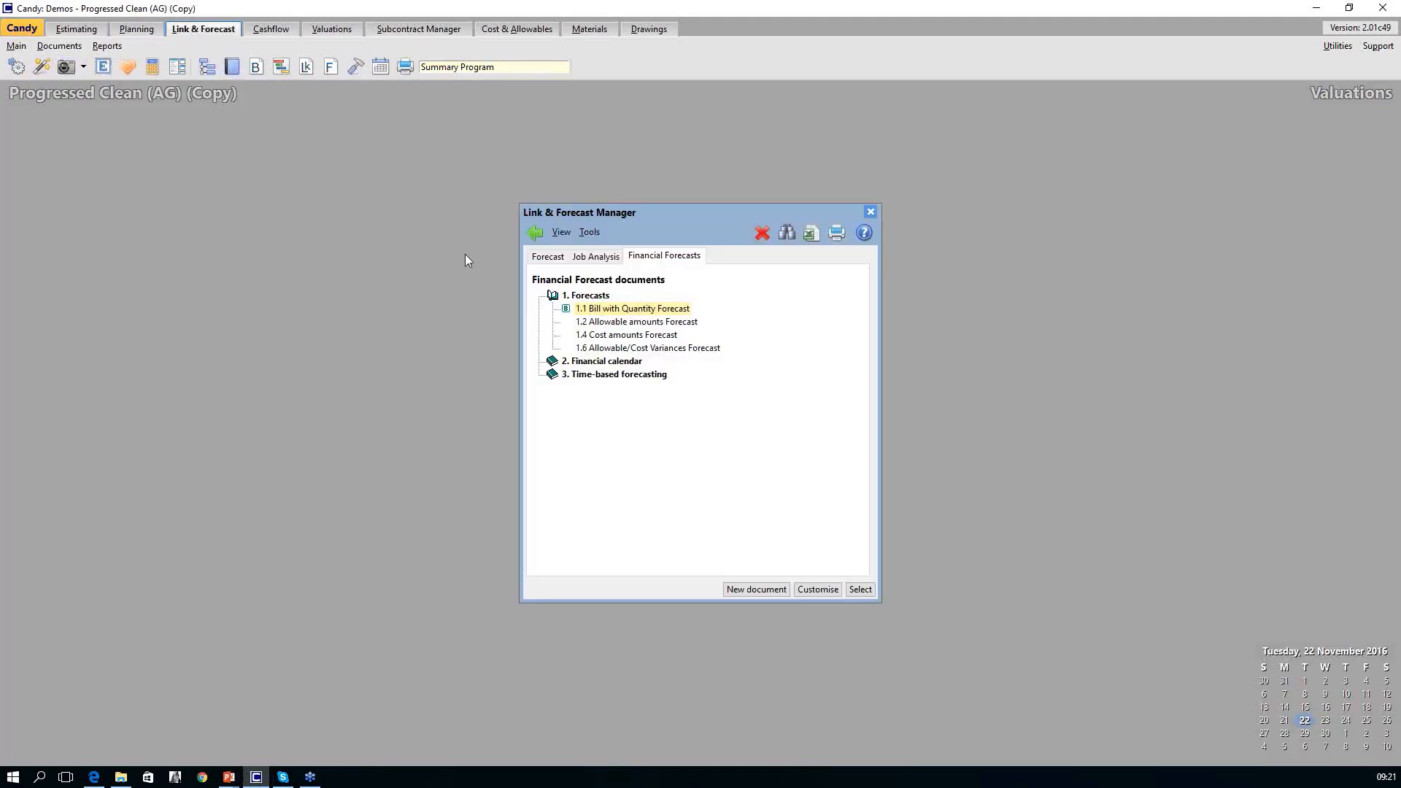
click(548, 256)
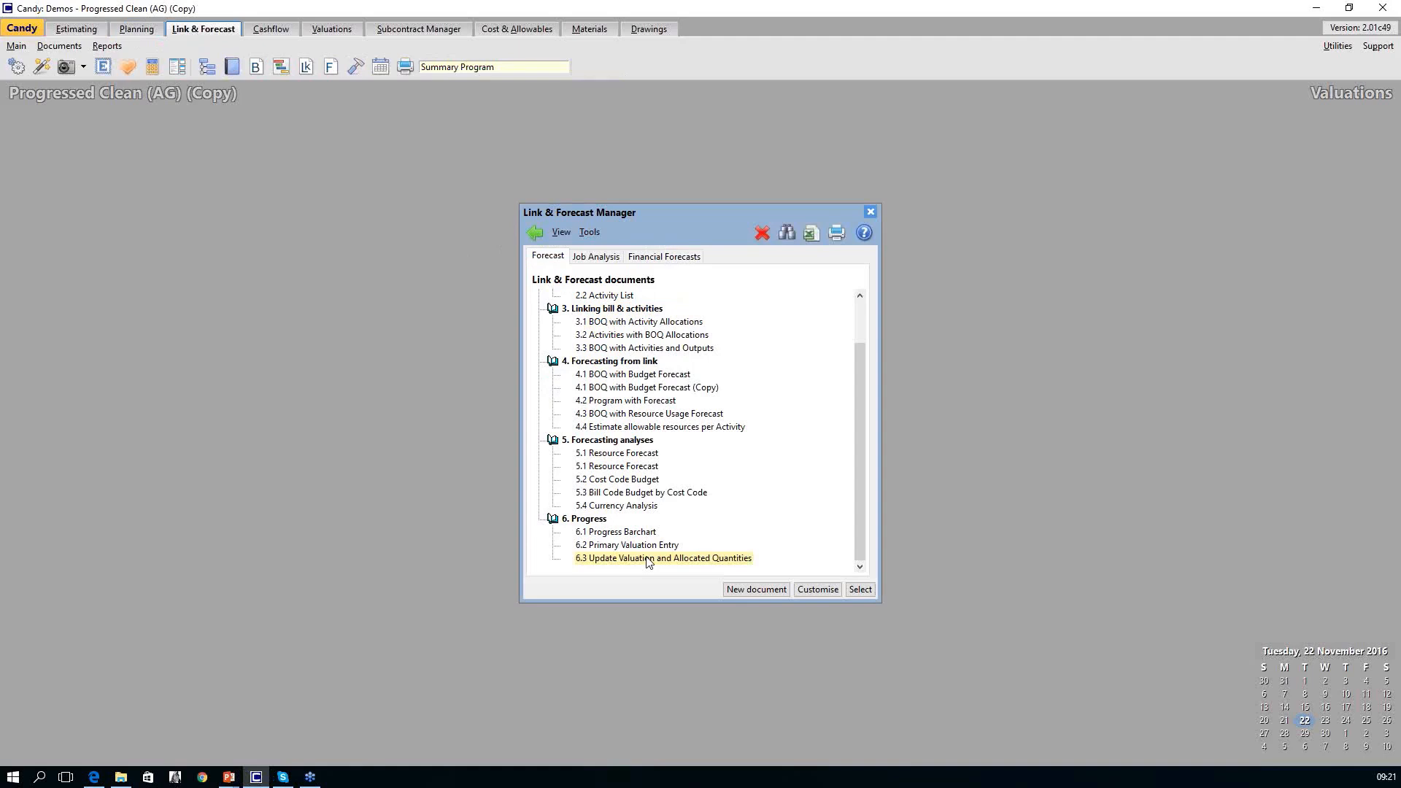
double_click(646, 559)
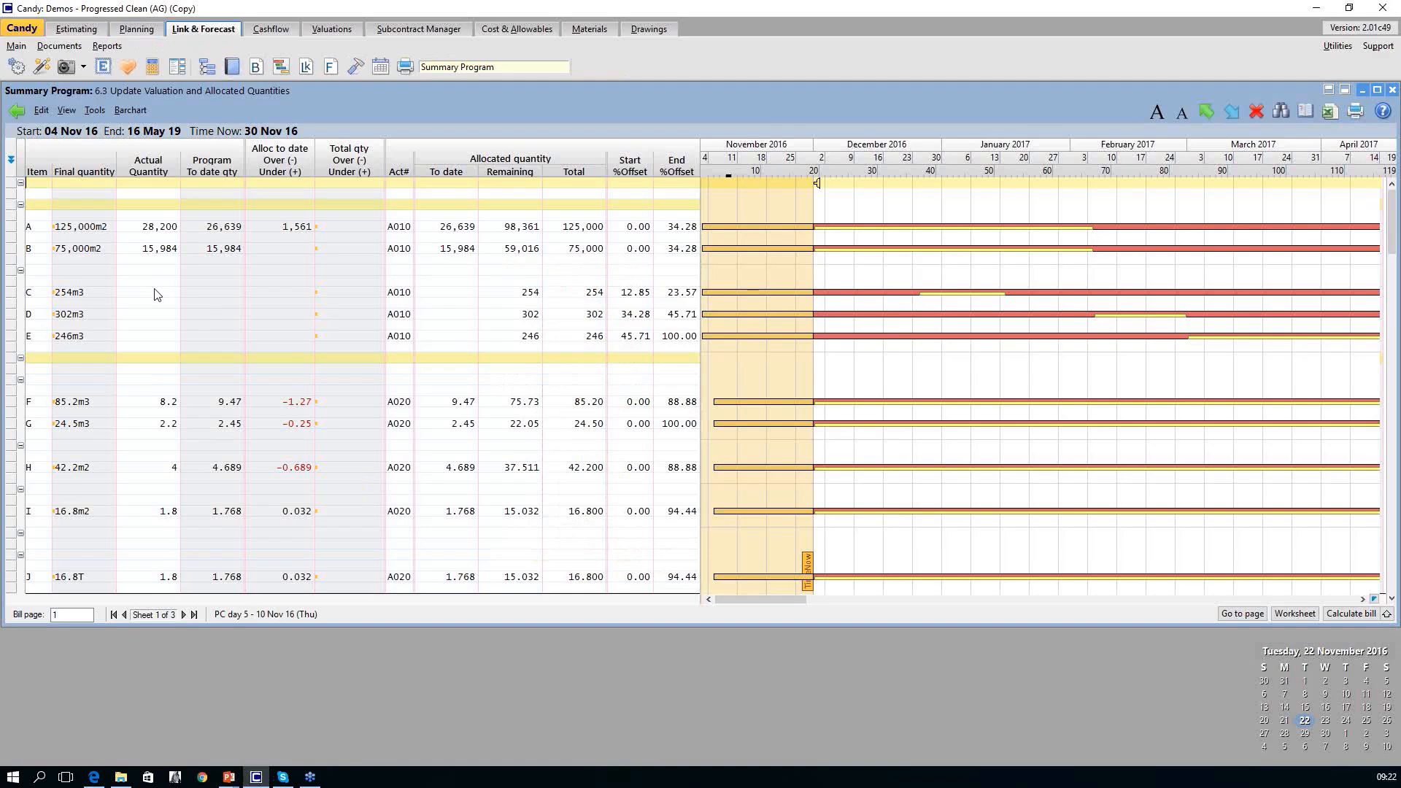
Compare the final, actual, program to-date, over/under allocation and allocated to-date quantities by highlighting each column.
click(77, 172)
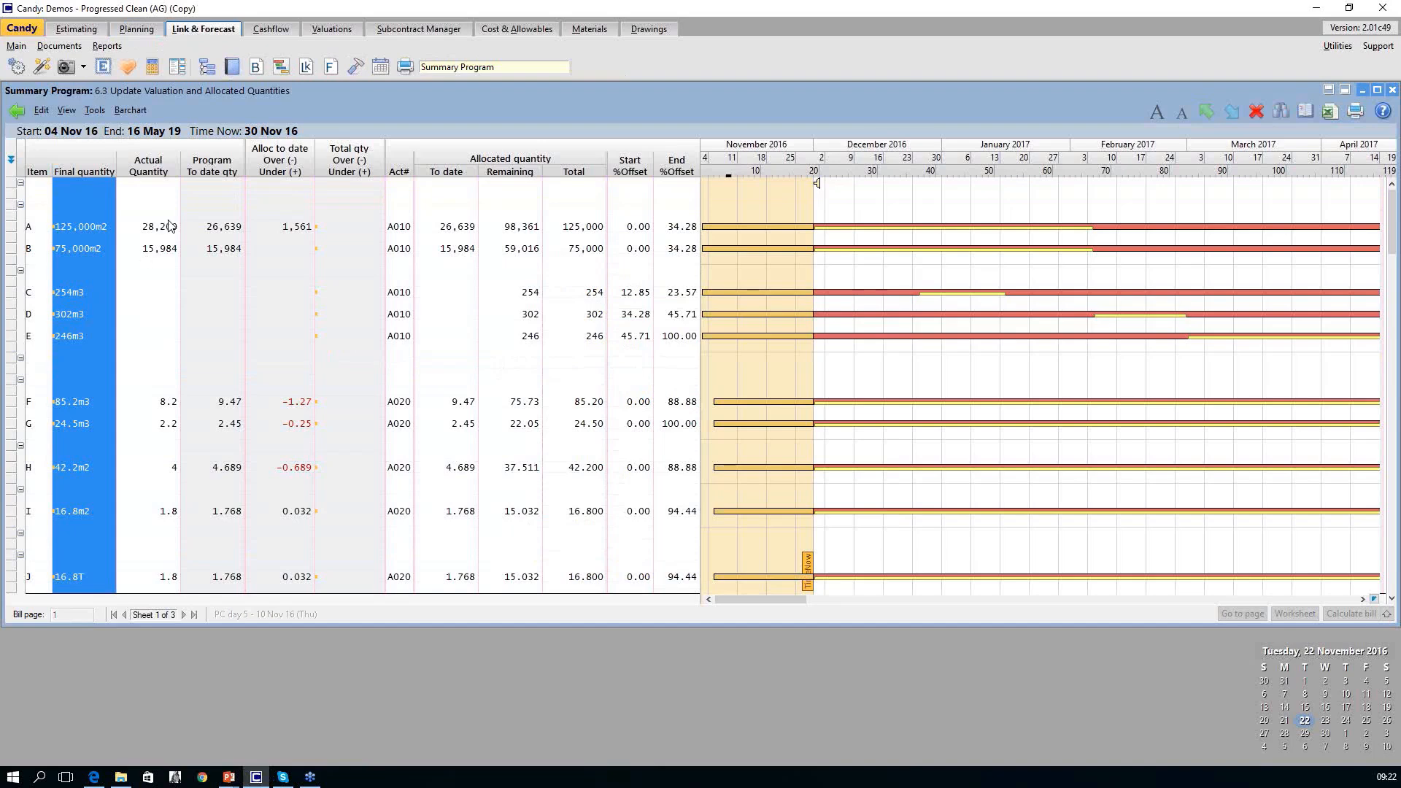
click(150, 172)
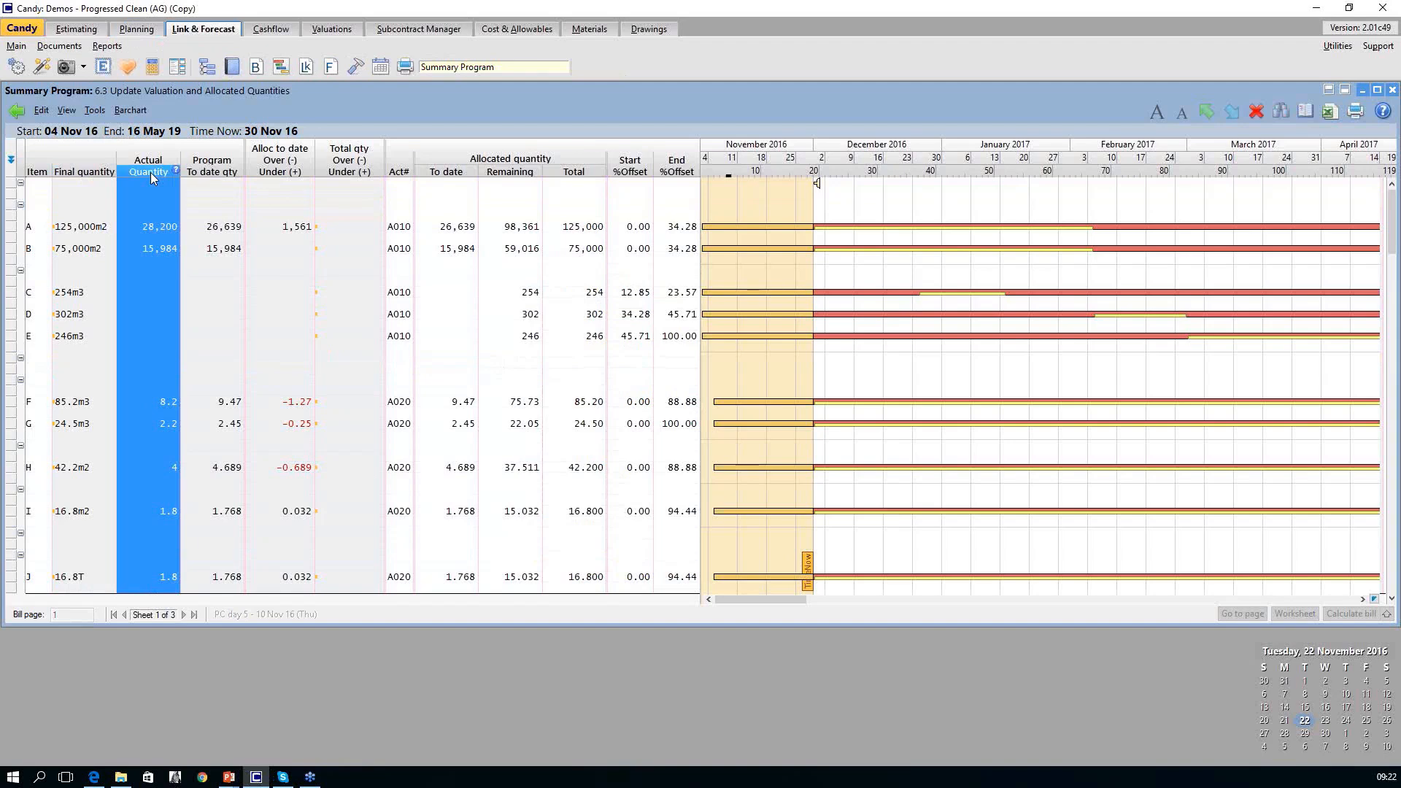
click(213, 171)
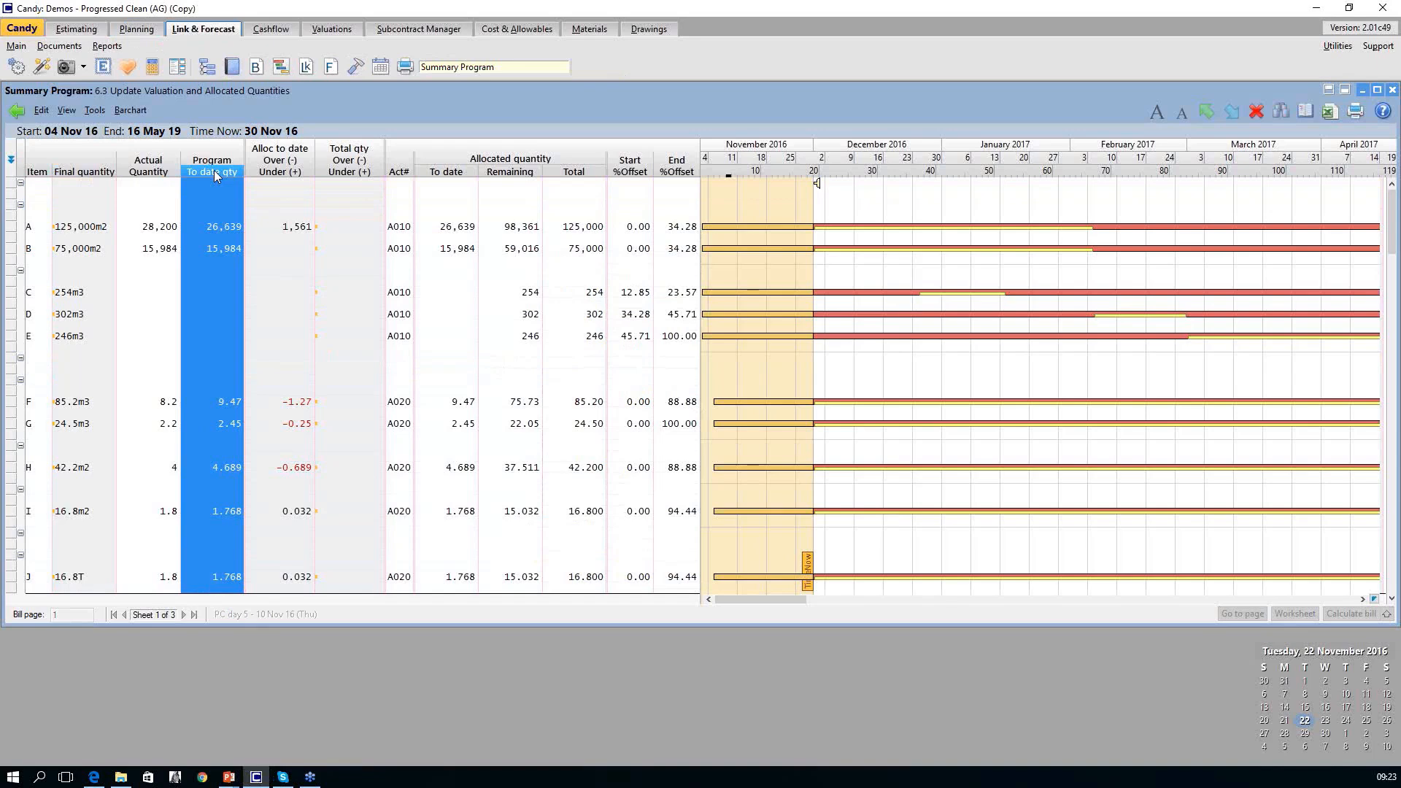
click(268, 177)
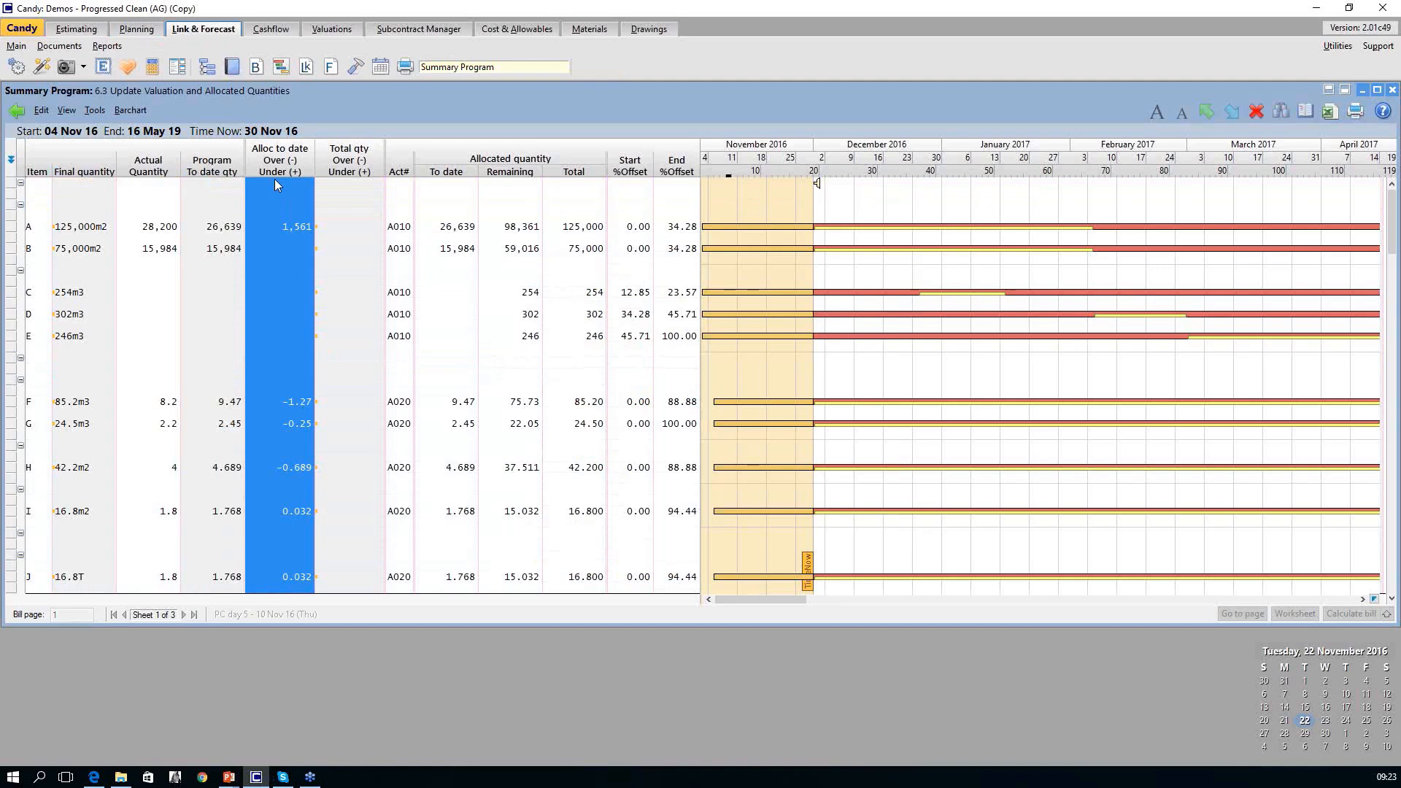
click(446, 172)
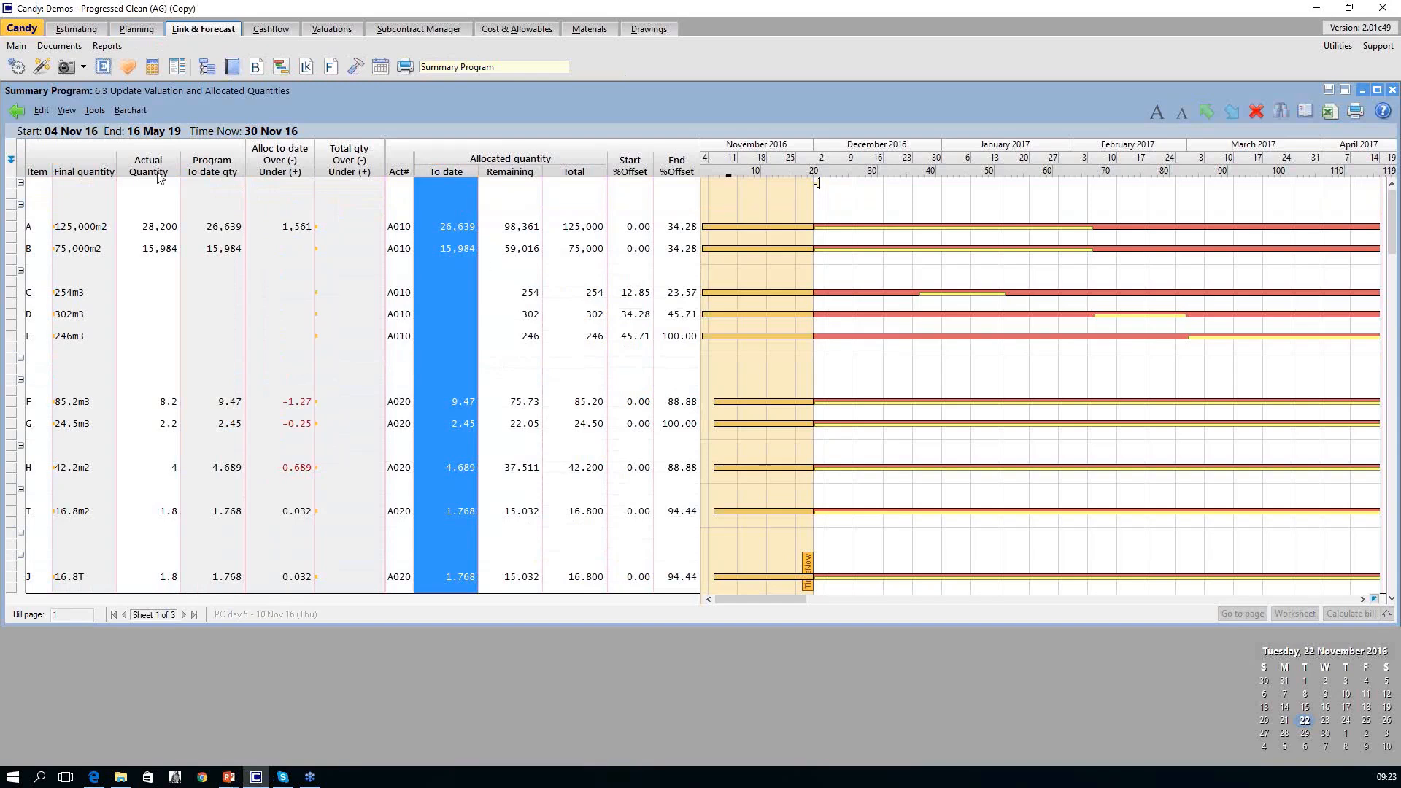
Spread the valuation's remaining quantities over the remaining duration of the activities.
click(96, 110)
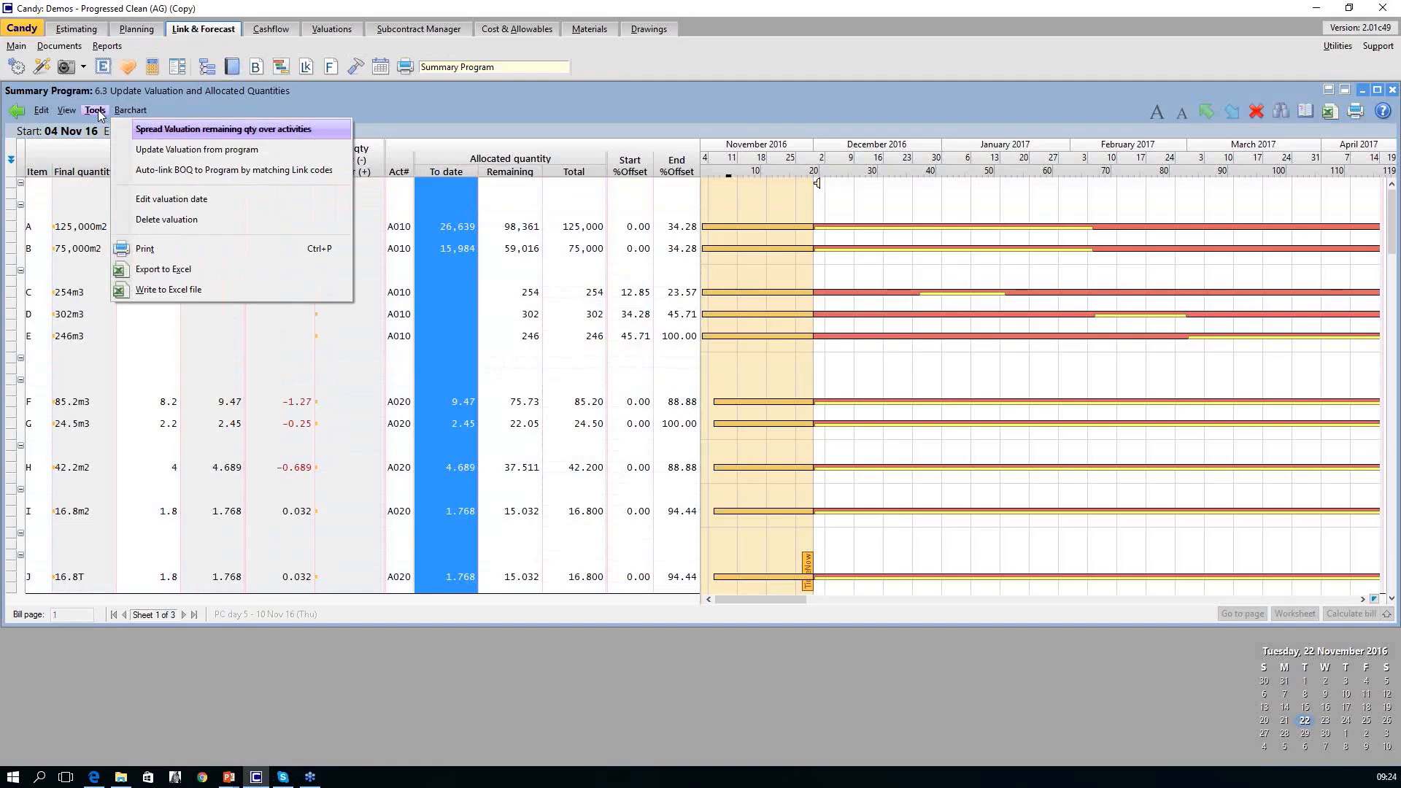
click(160, 129)
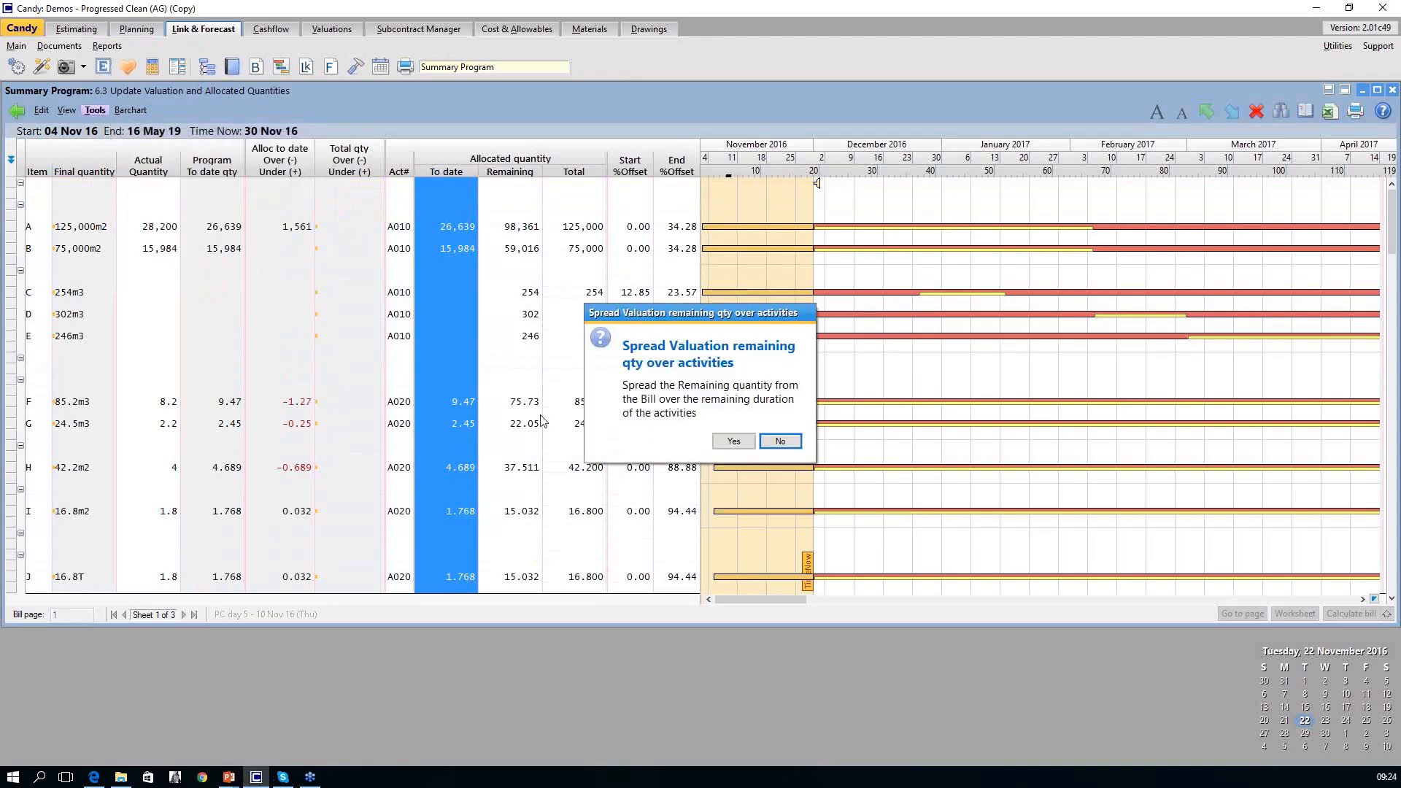
click(729, 443)
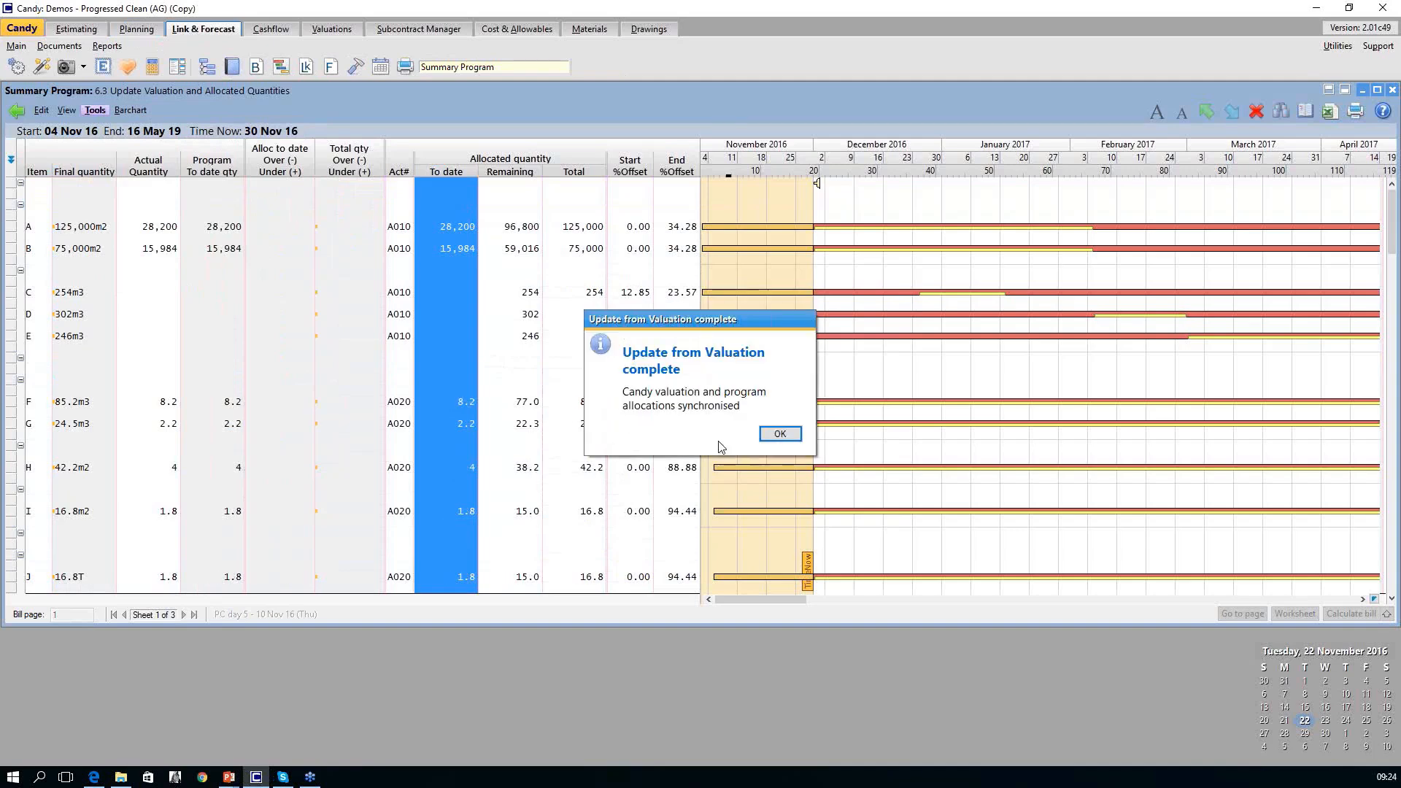
click(779, 435)
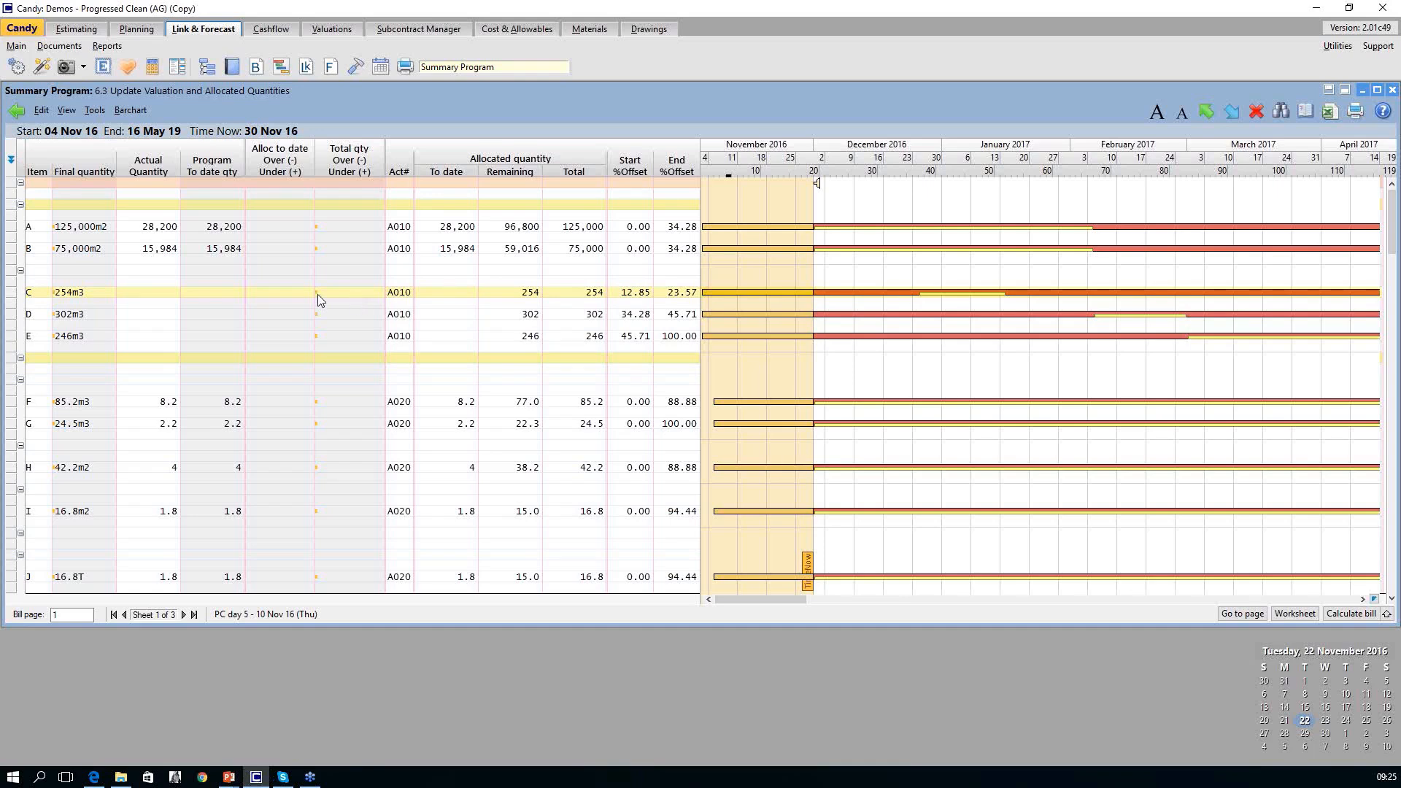
Open 1.1 Bill with Quantity Forecast and highlight the Actual Quantity column and the Clear Site and Strip Topsoil Section 1 row.
click(17, 111)
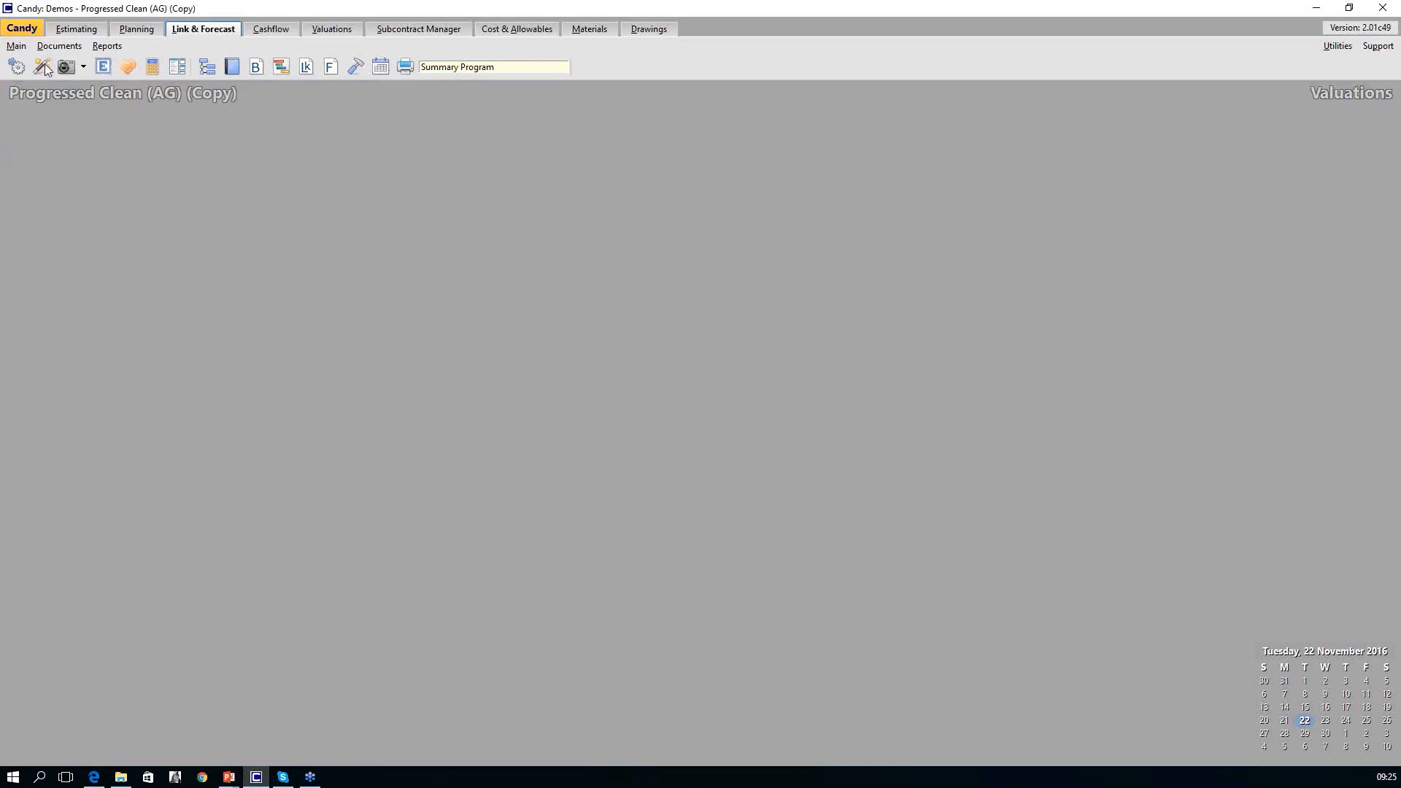
click(230, 67)
click(653, 261)
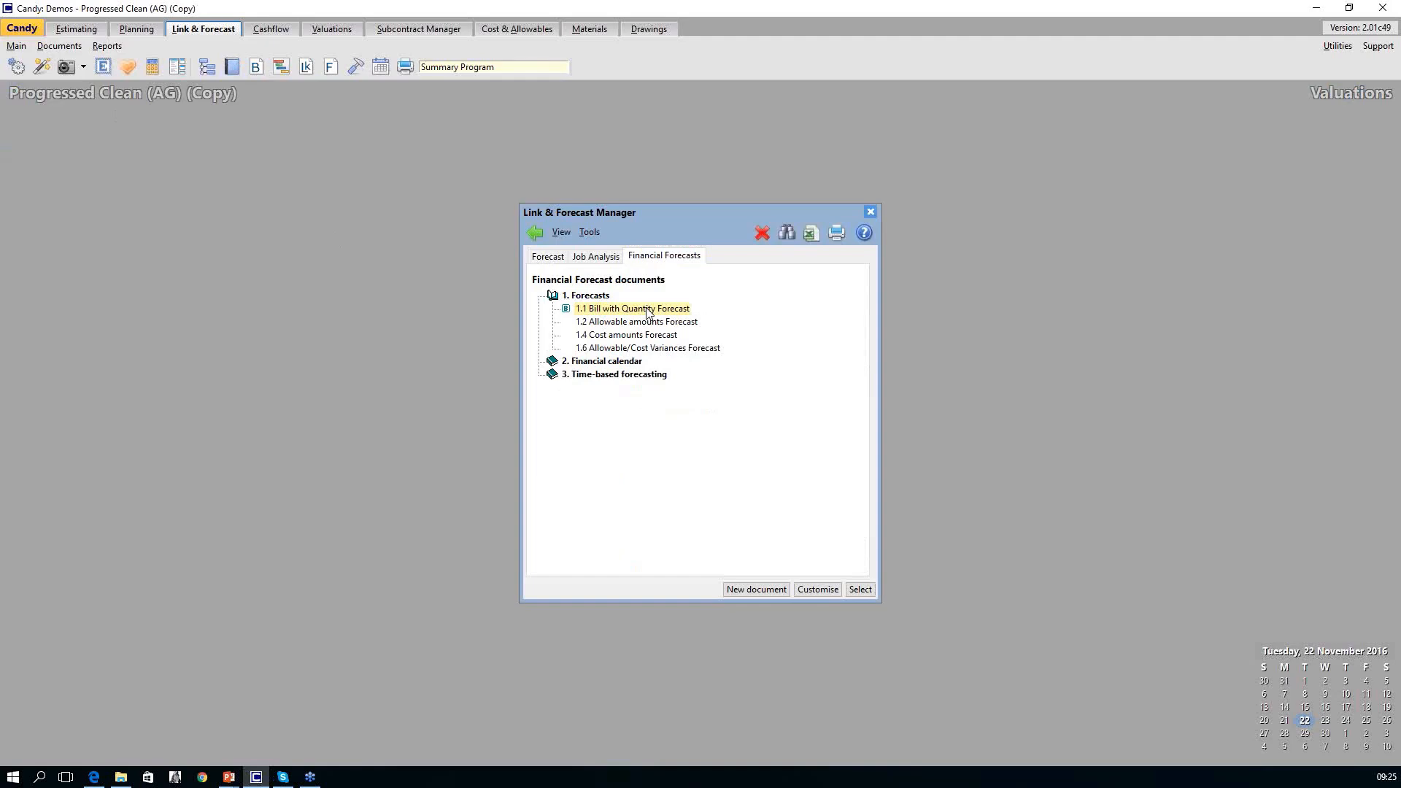
double_click(647, 309)
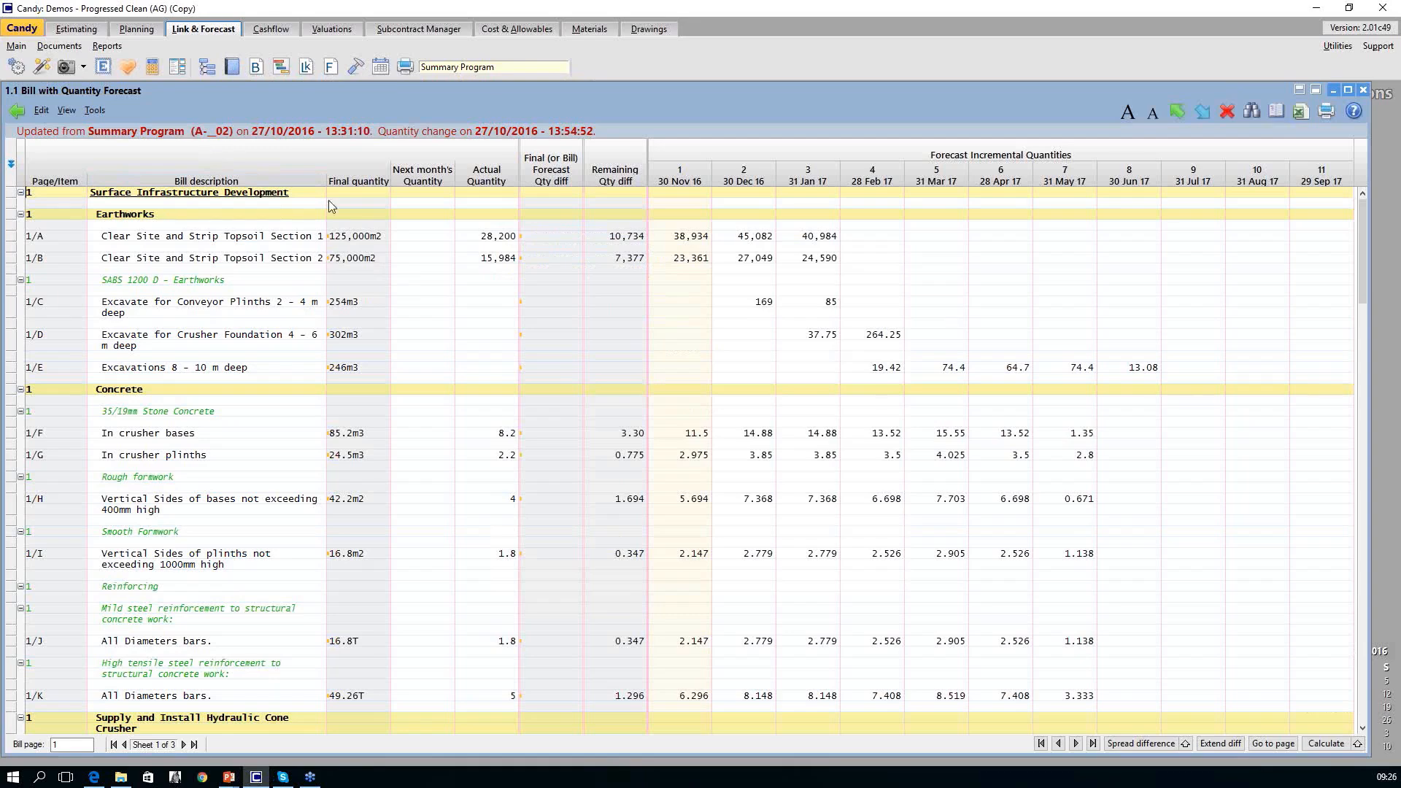
click(481, 183)
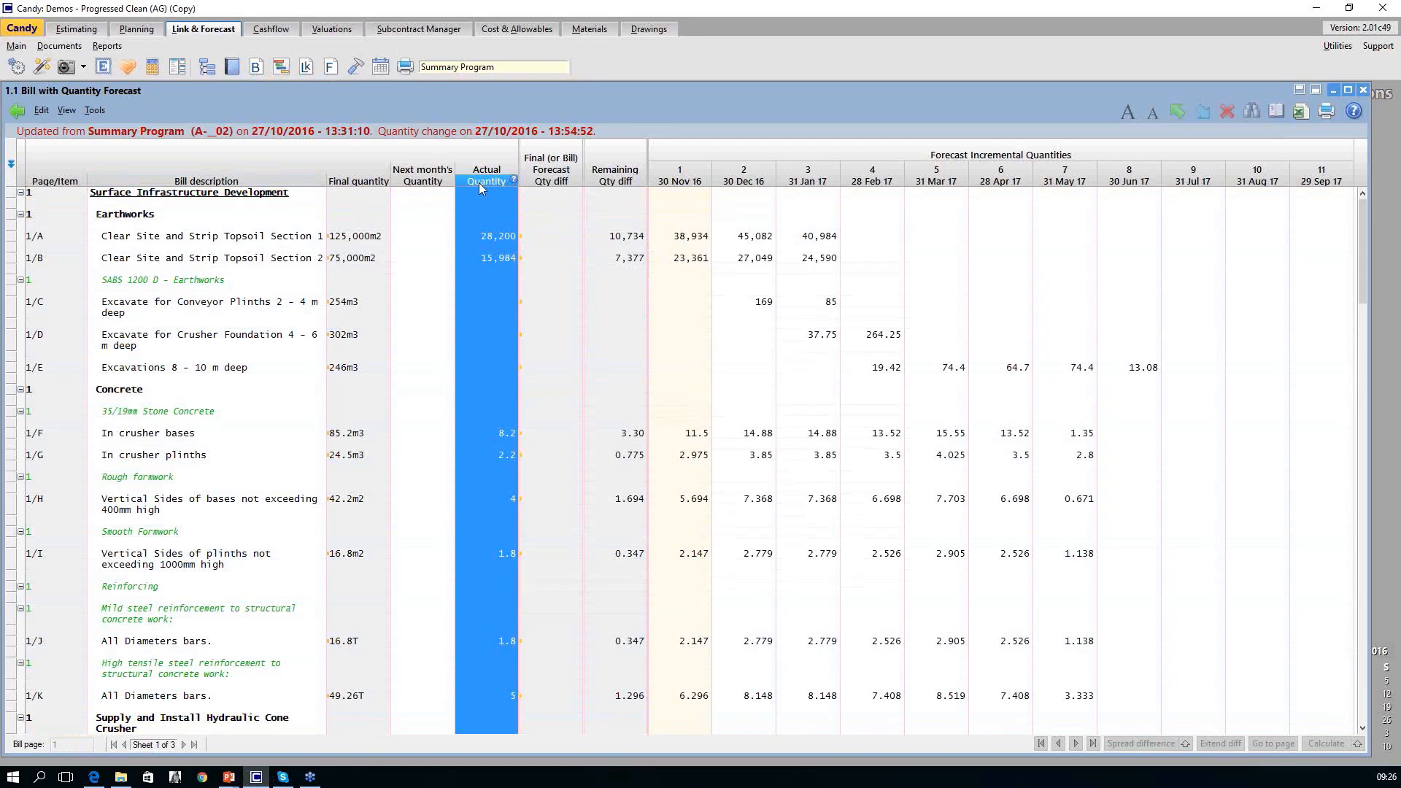
click(11, 238)
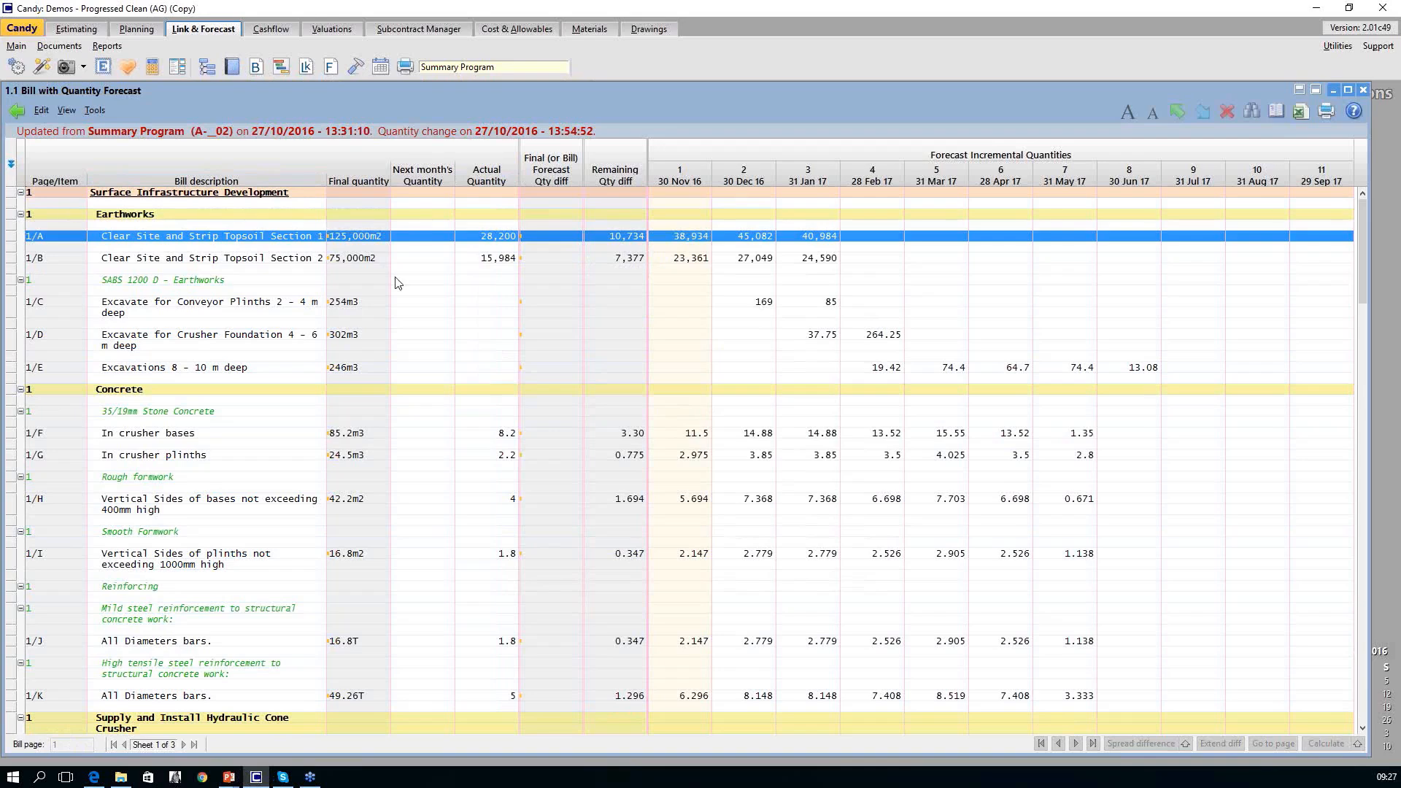
Import the quantity forecast from the planning program 02 - Summary Program and highlight the Remaining Qty diff column.
click(95, 109)
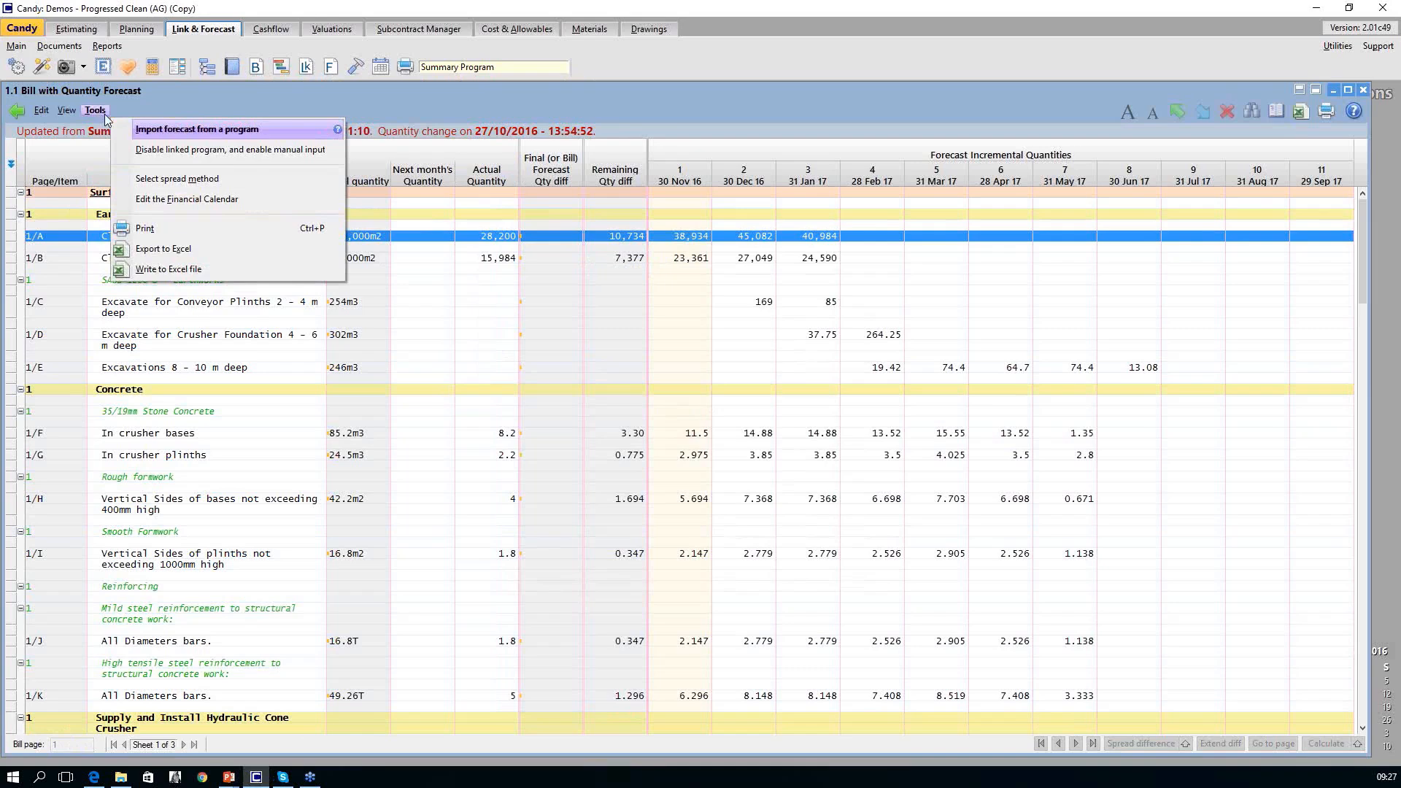
click(184, 131)
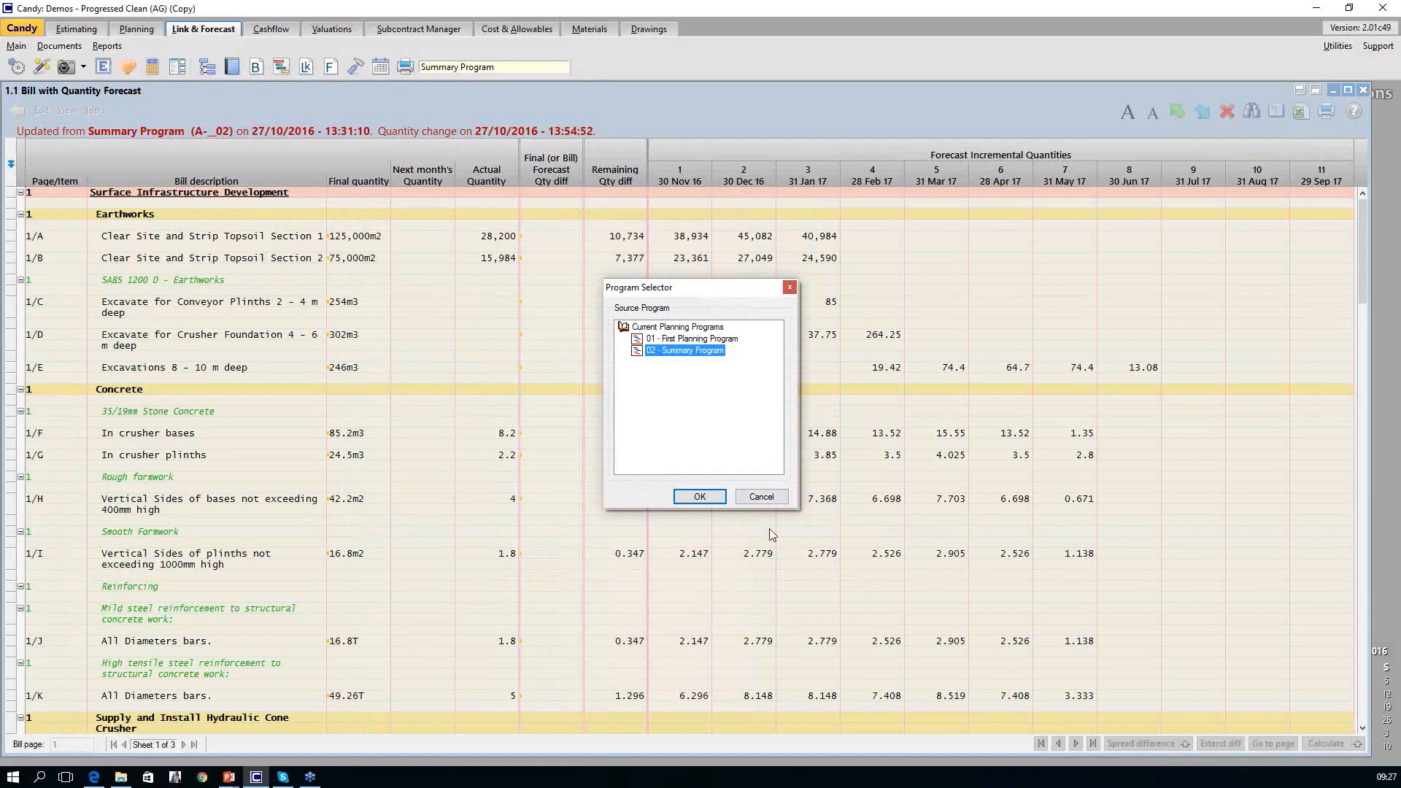
click(699, 497)
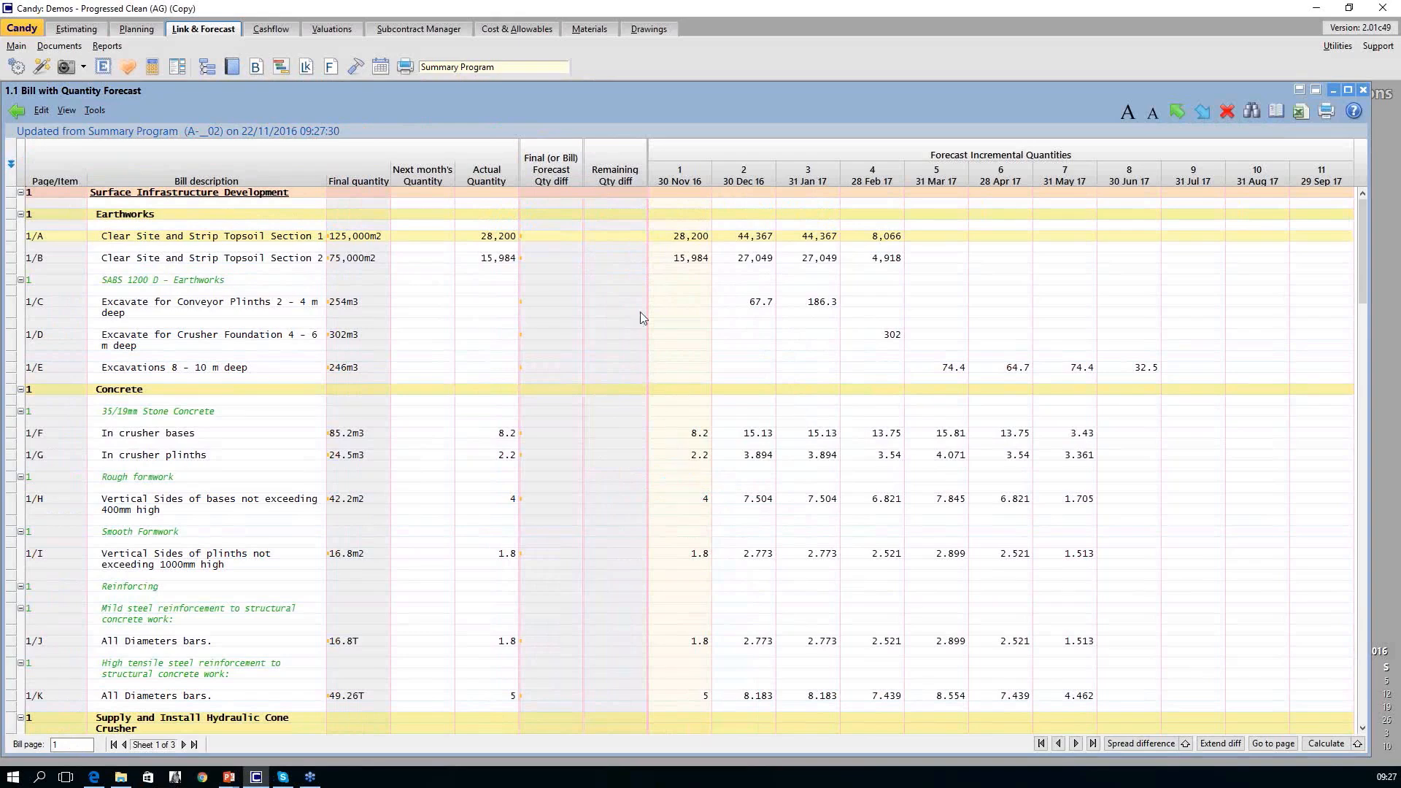
click(615, 183)
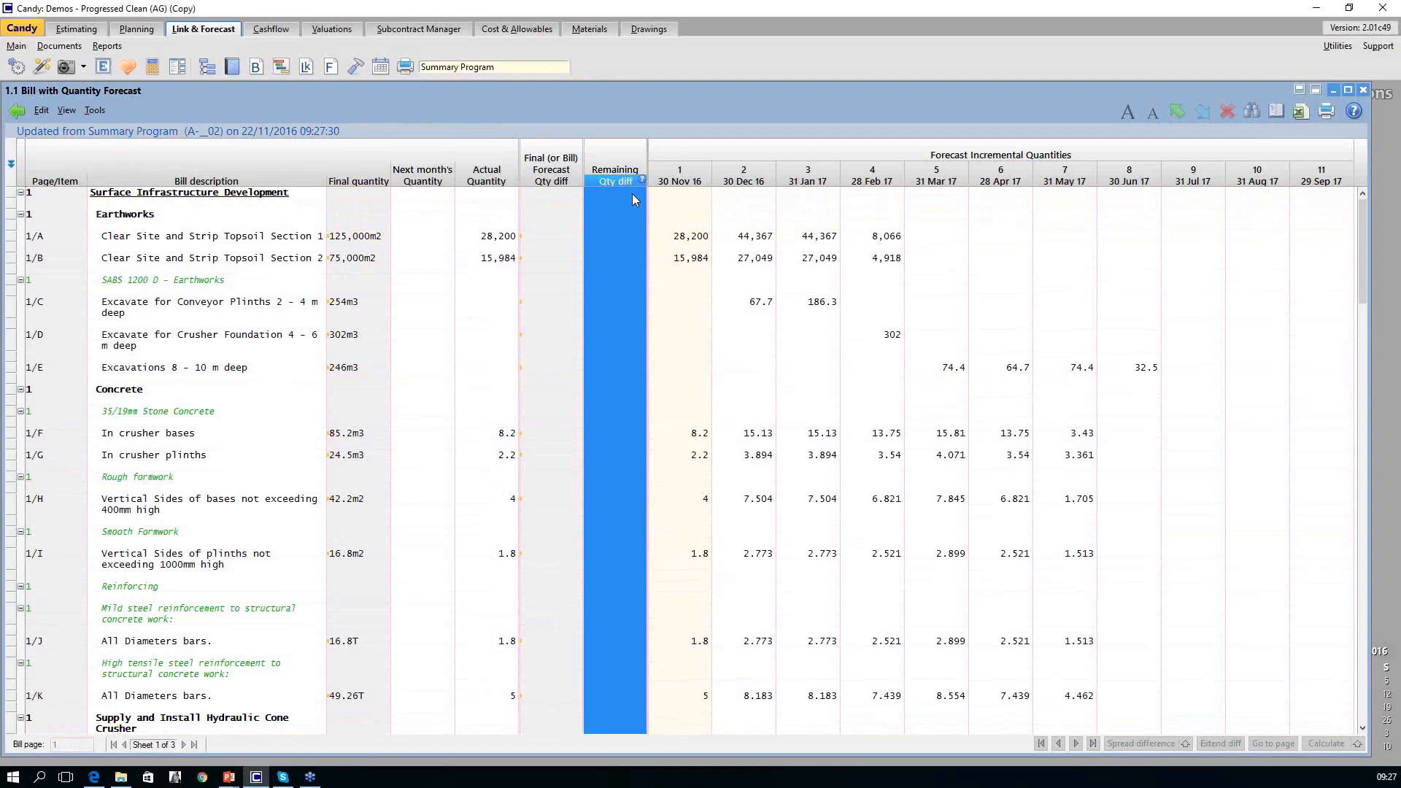
Update the Next month's Quantity column from the forecast for period 2 ending 30 Dec 2016.
click(747, 188)
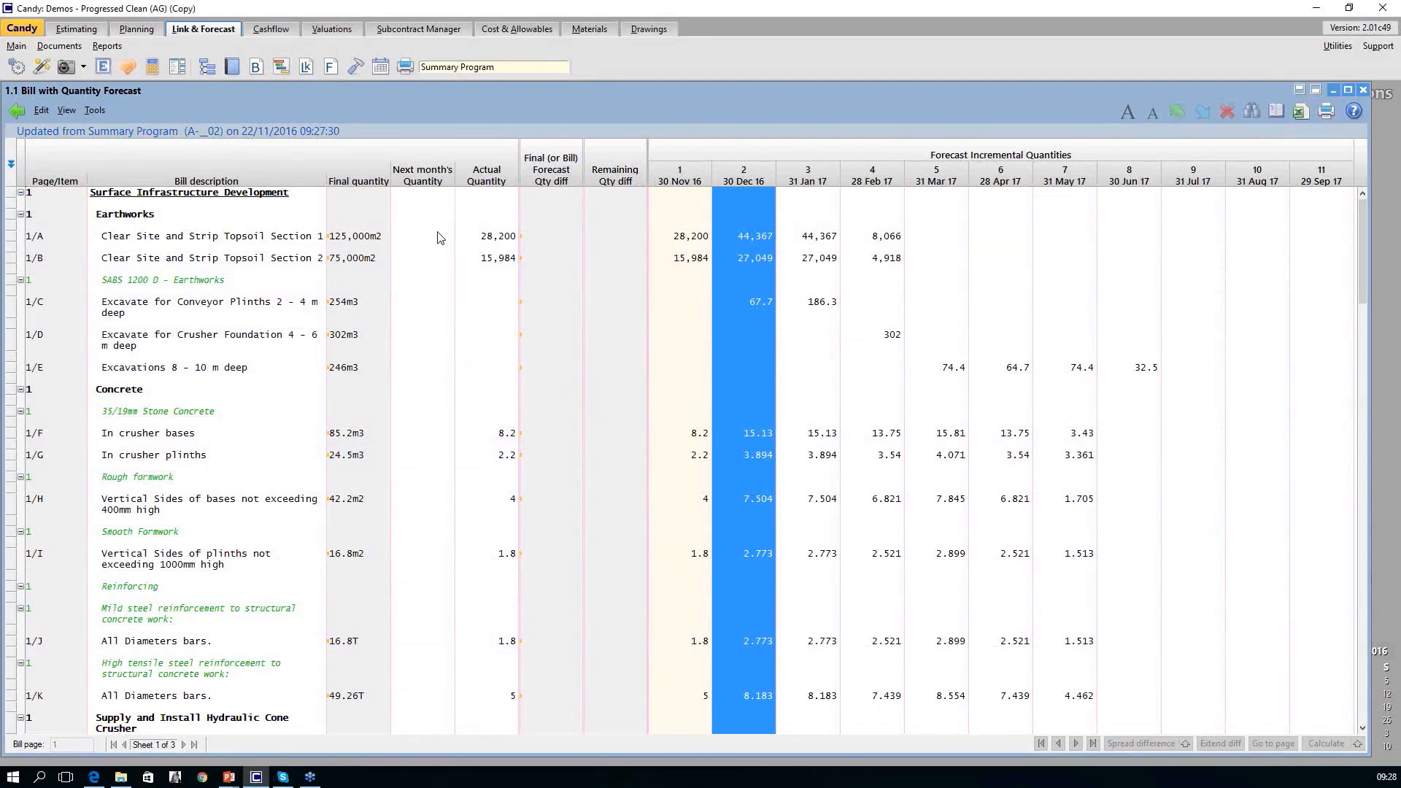
right_click(427, 184)
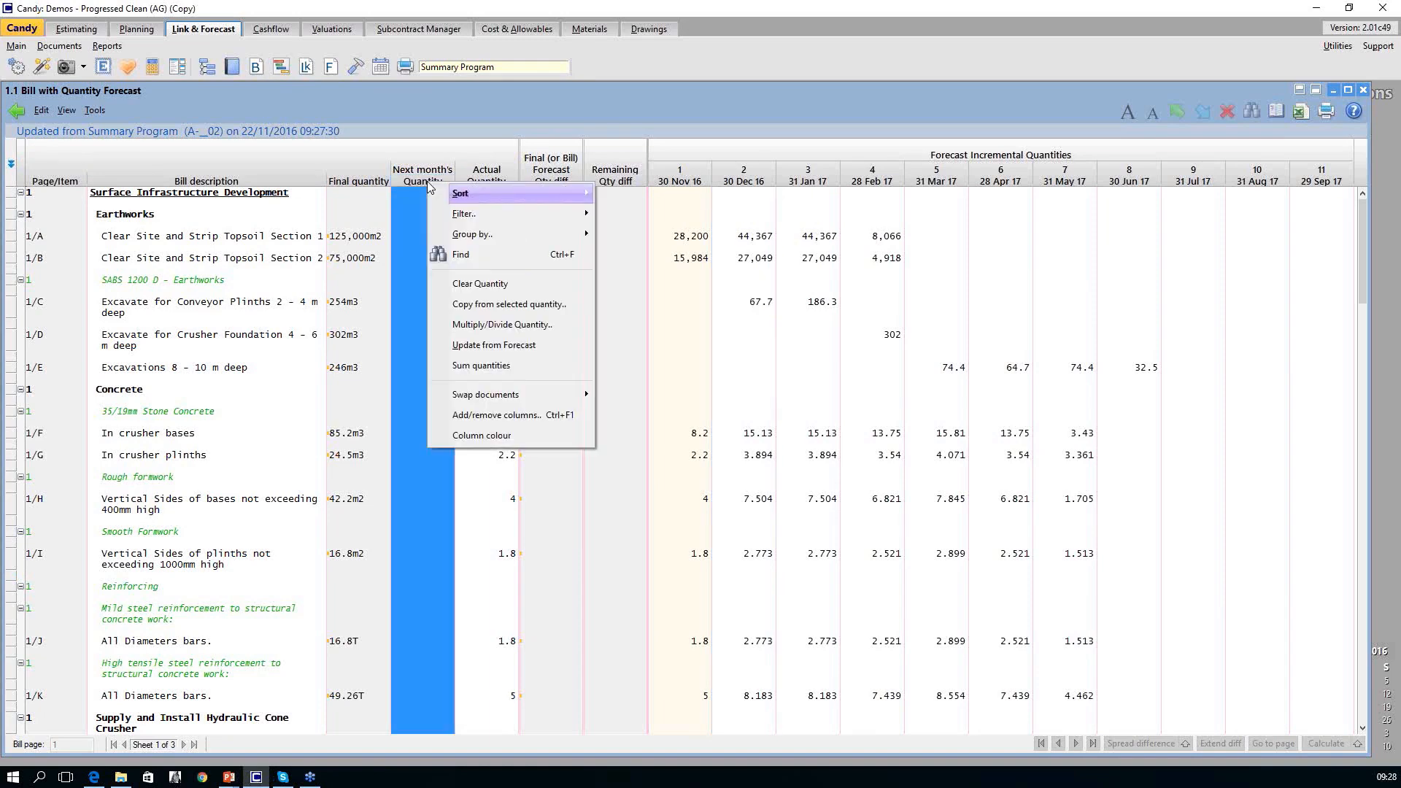
click(525, 350)
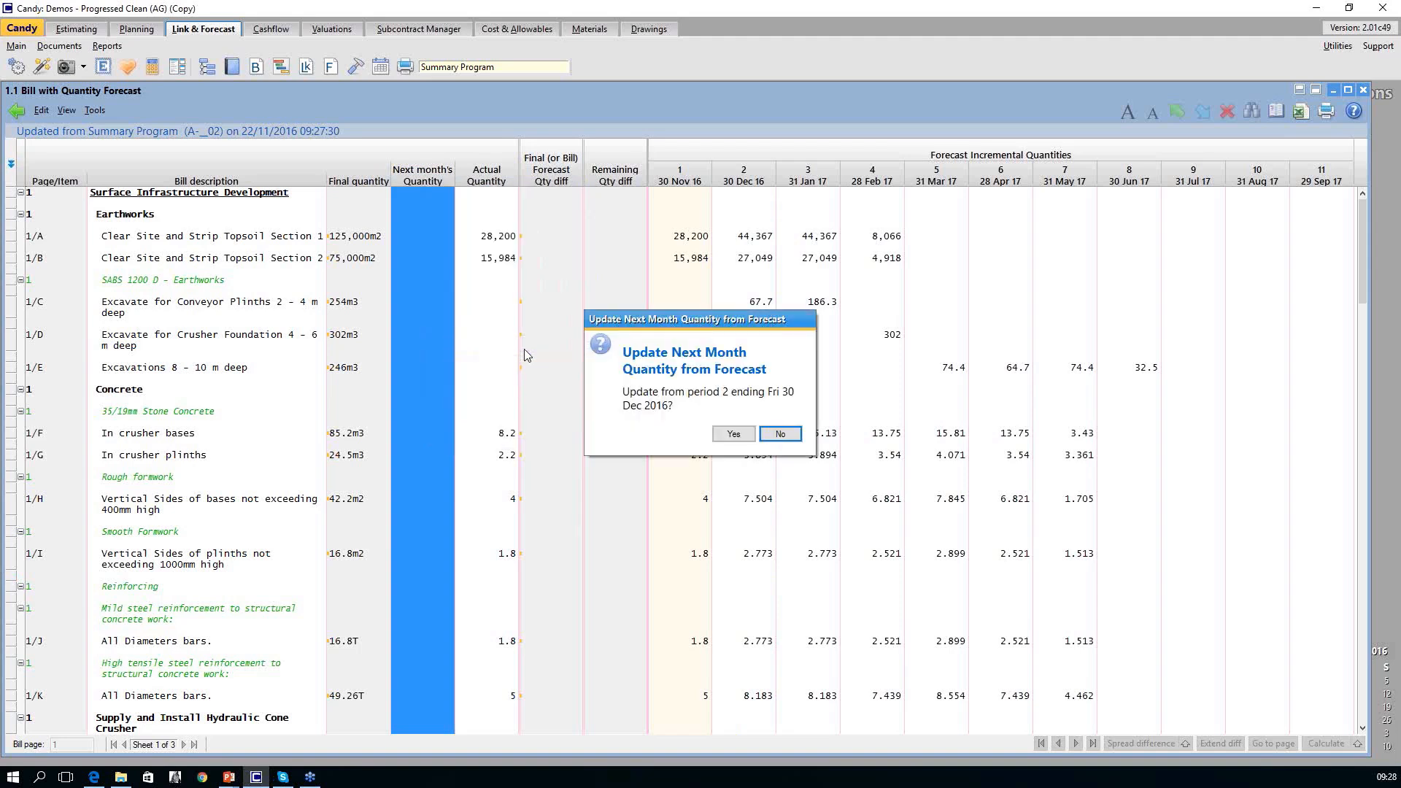
click(729, 436)
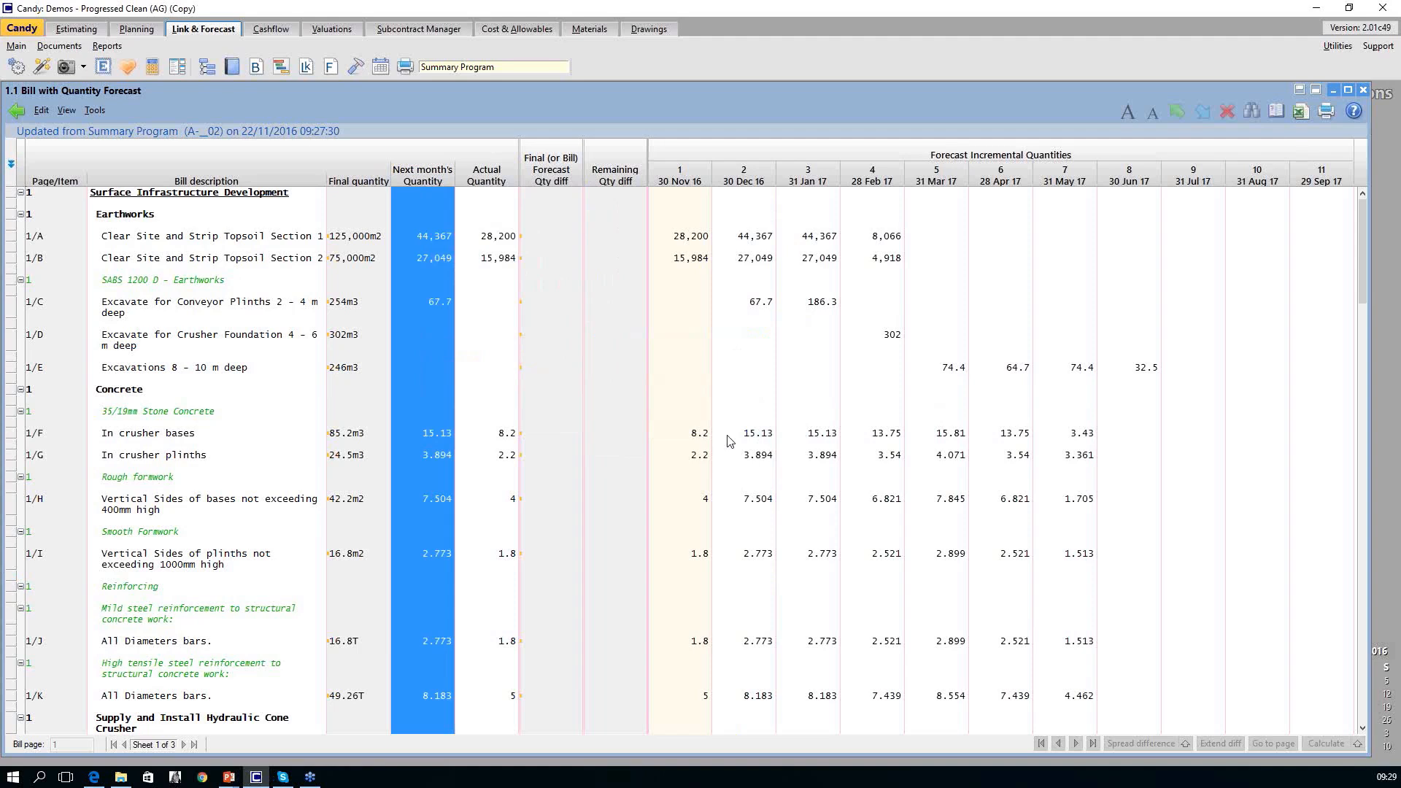
Open the Valuations document 2.2a Valuation Entry with next month's quantity and highlight its Next month's Quantity column.
click(330, 31)
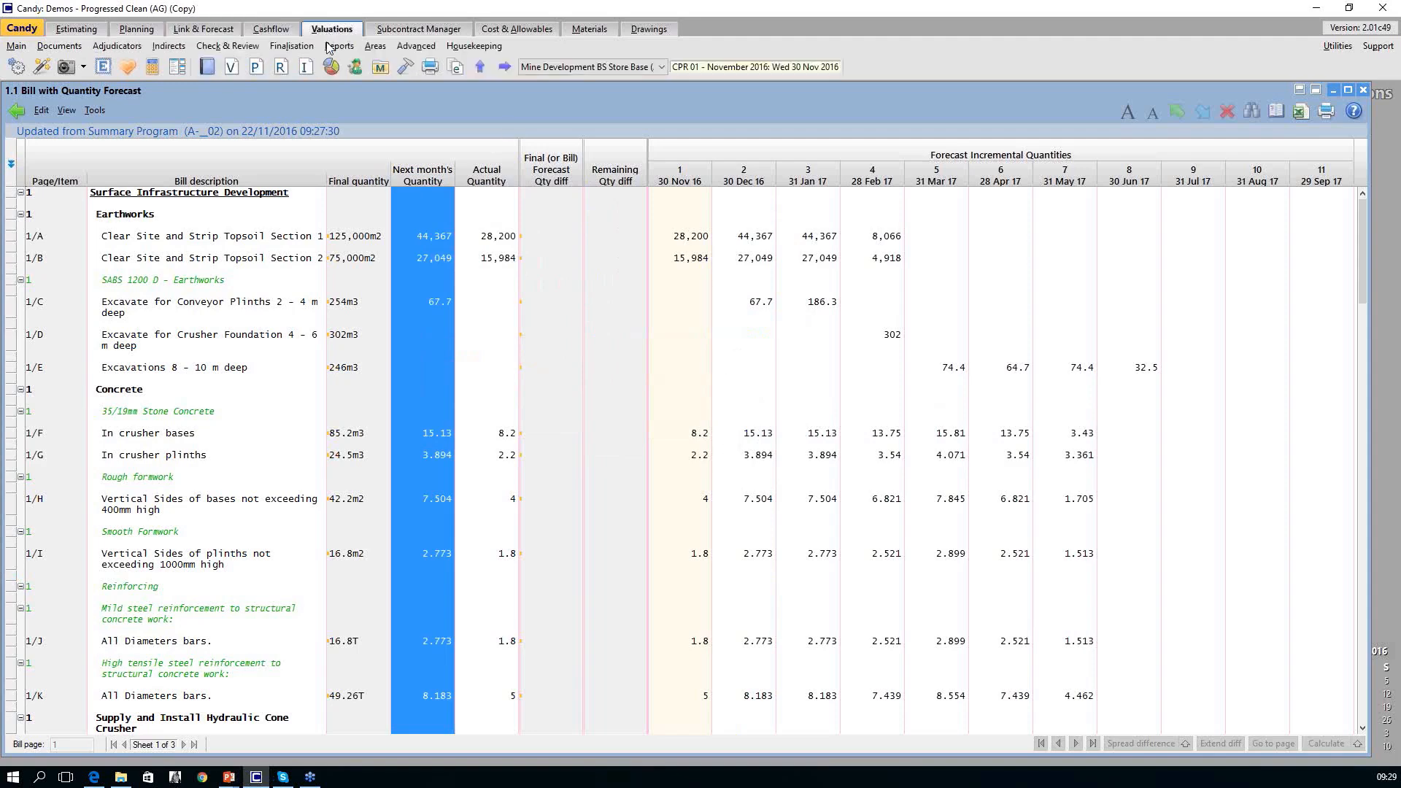
click(209, 67)
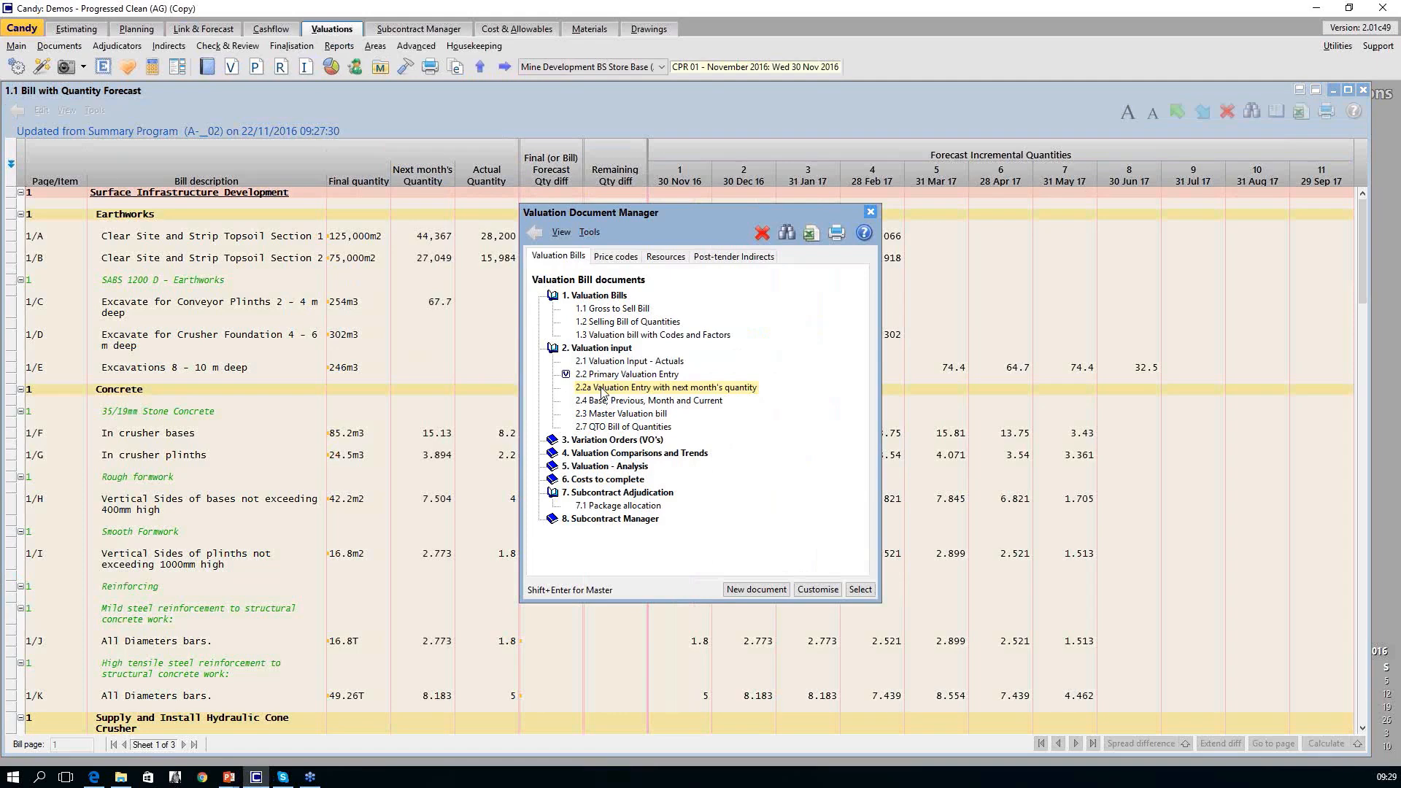
double_click(602, 388)
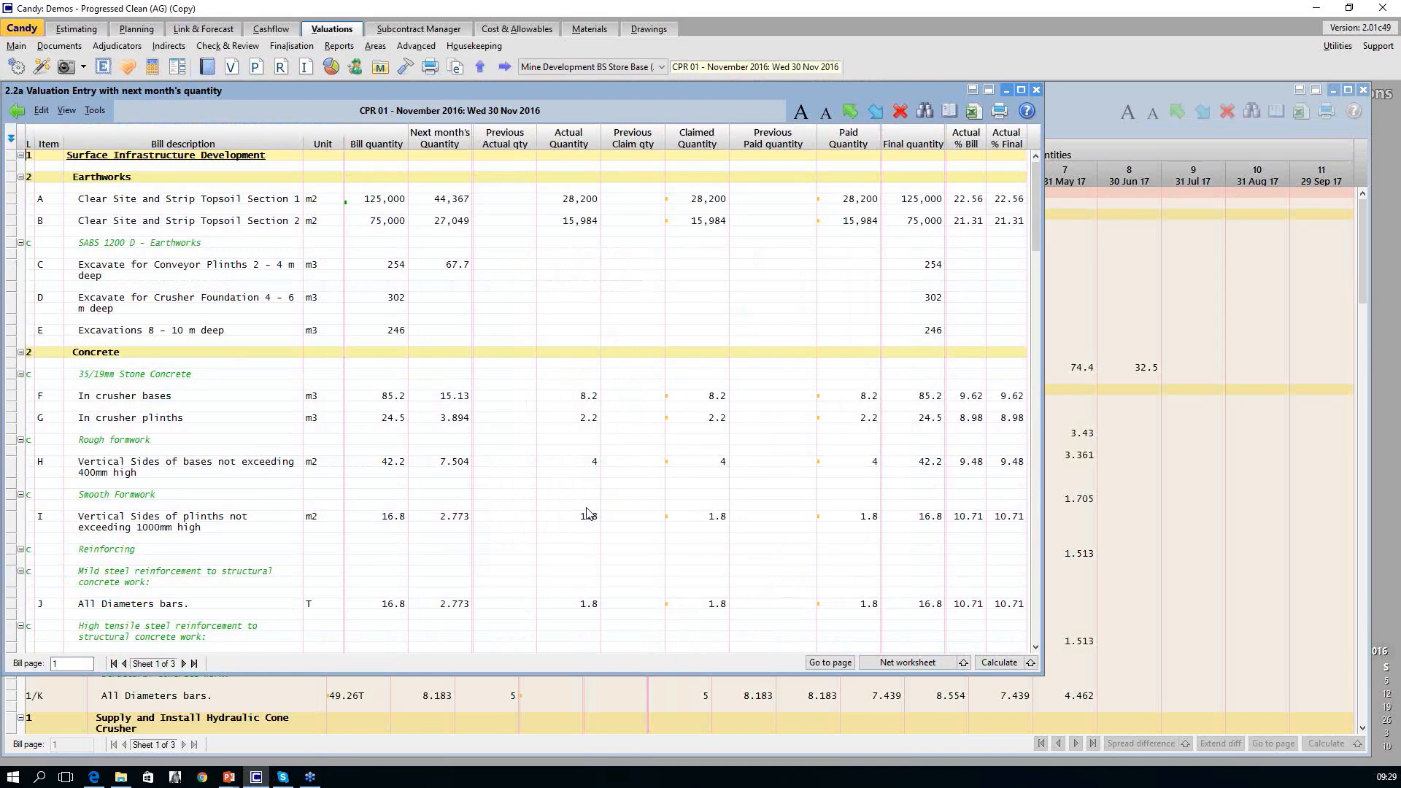
click(452, 145)
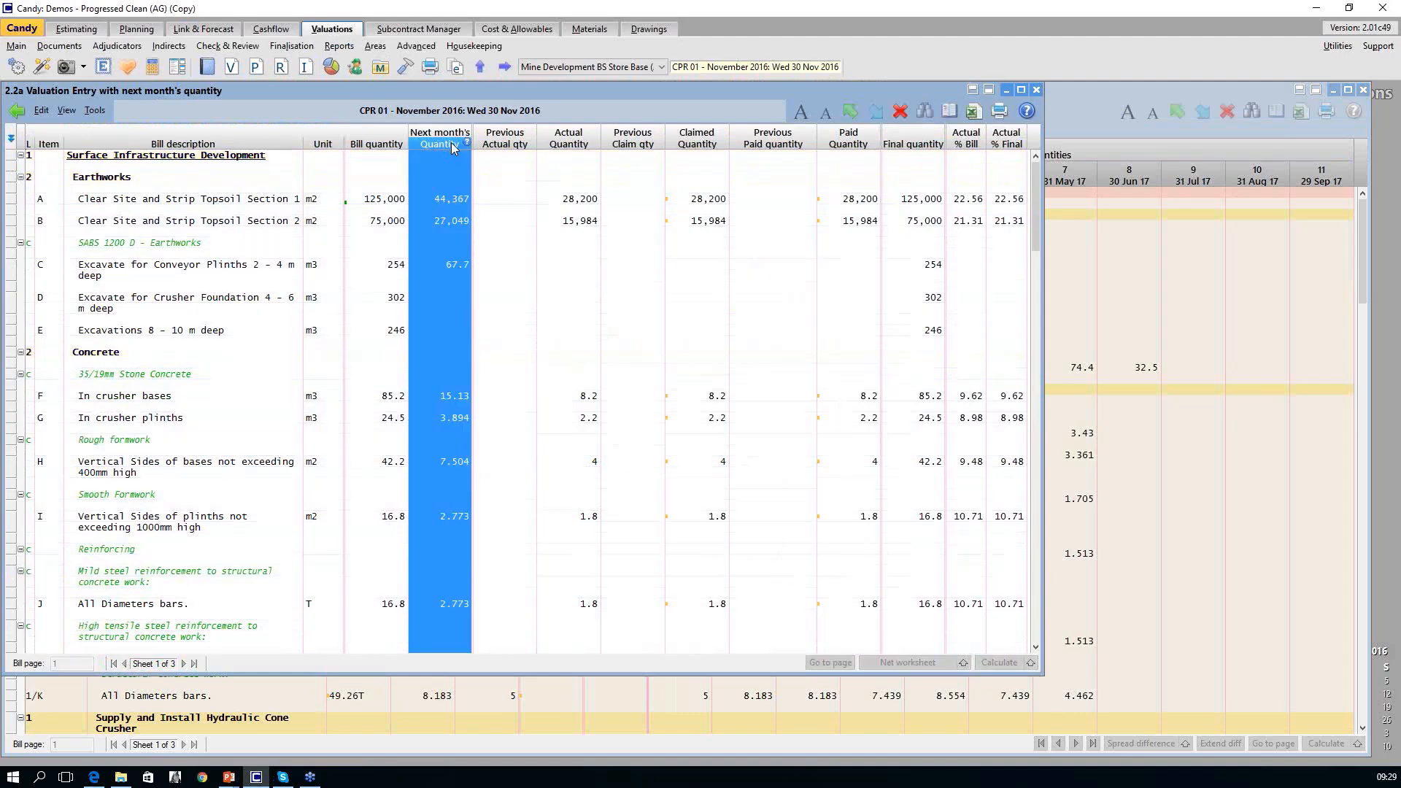
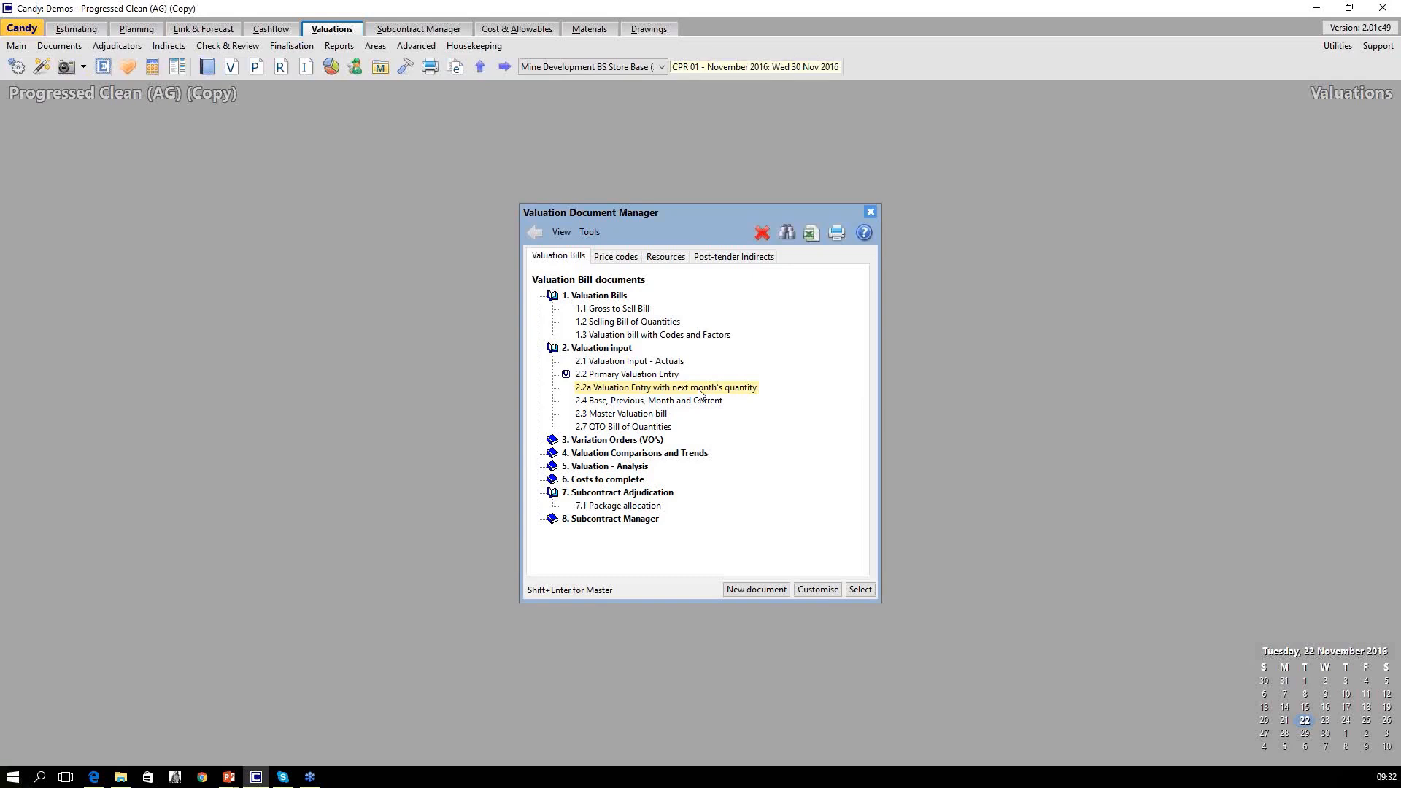
Open 2.2a Valuation Entry with next month's quantity and search its available layout columns for "next" until Next month's Net amount is selected.
double_click(699, 389)
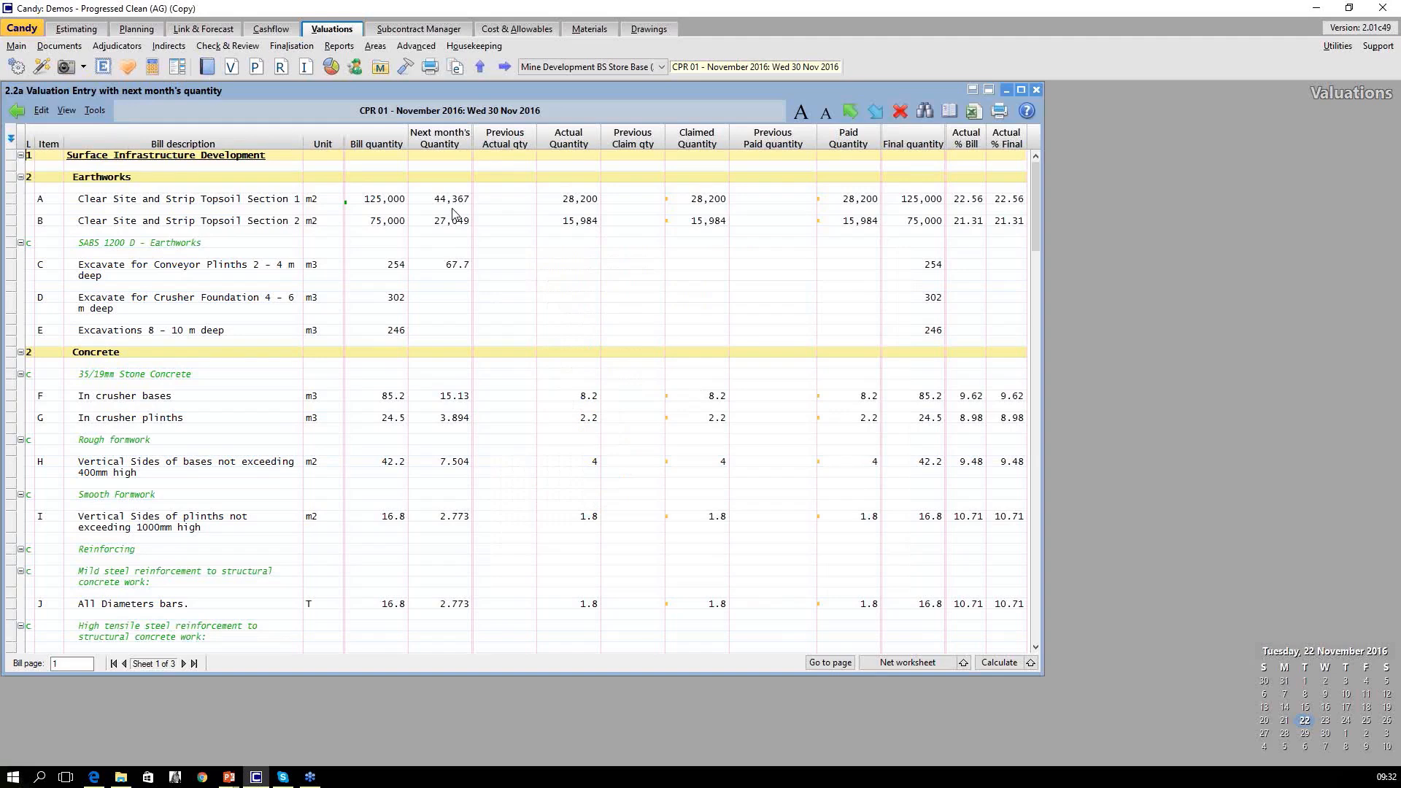
key(ctrl+l)
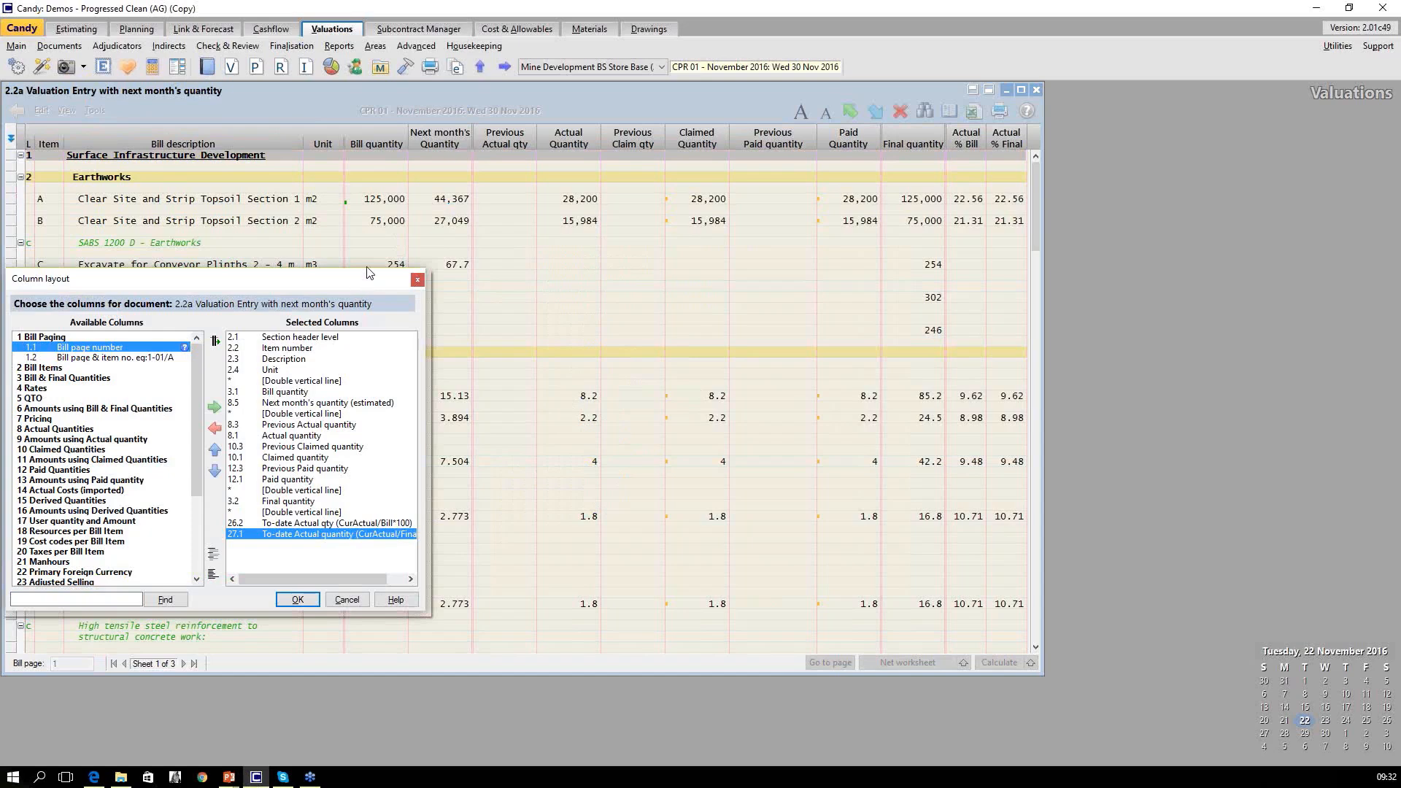
click(82, 339)
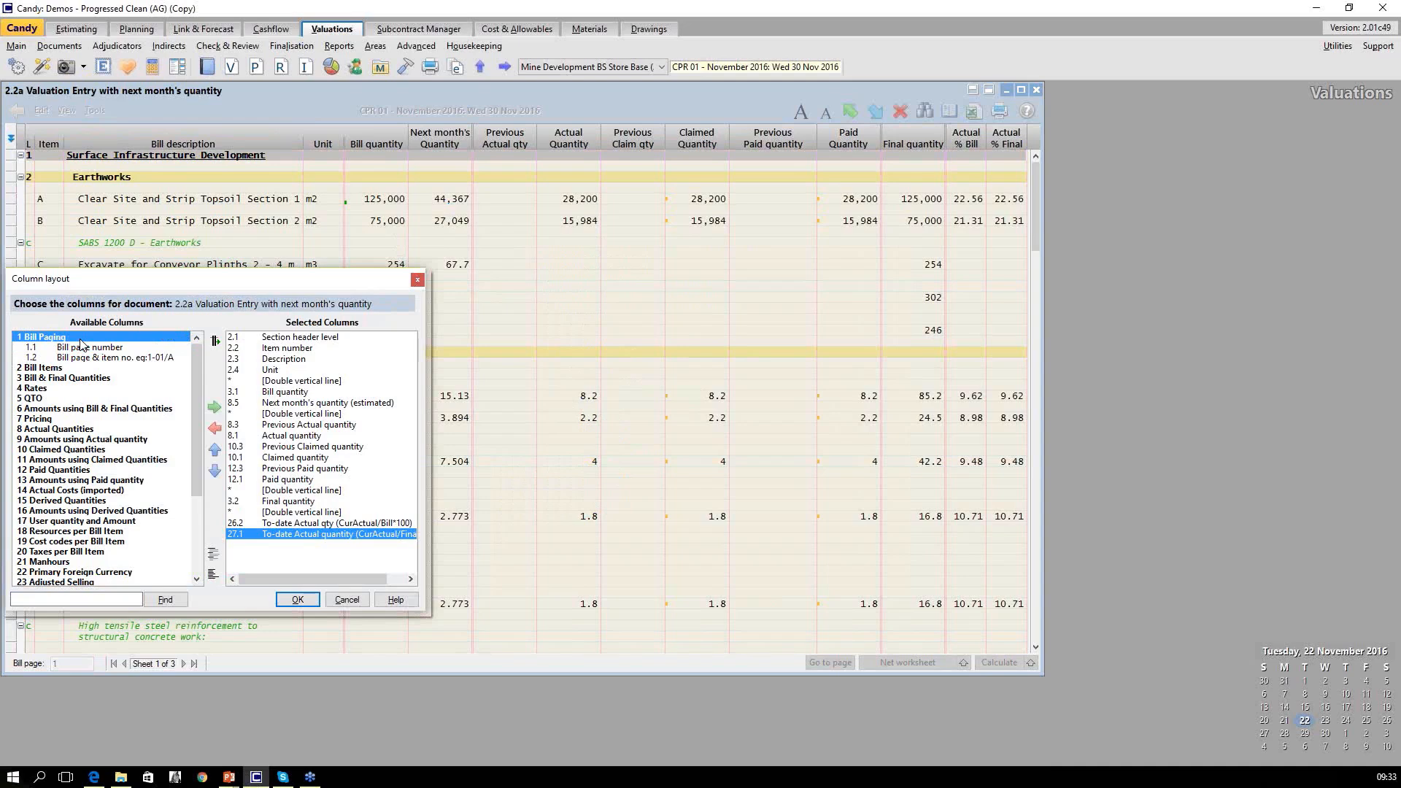
click(81, 594)
click(166, 599)
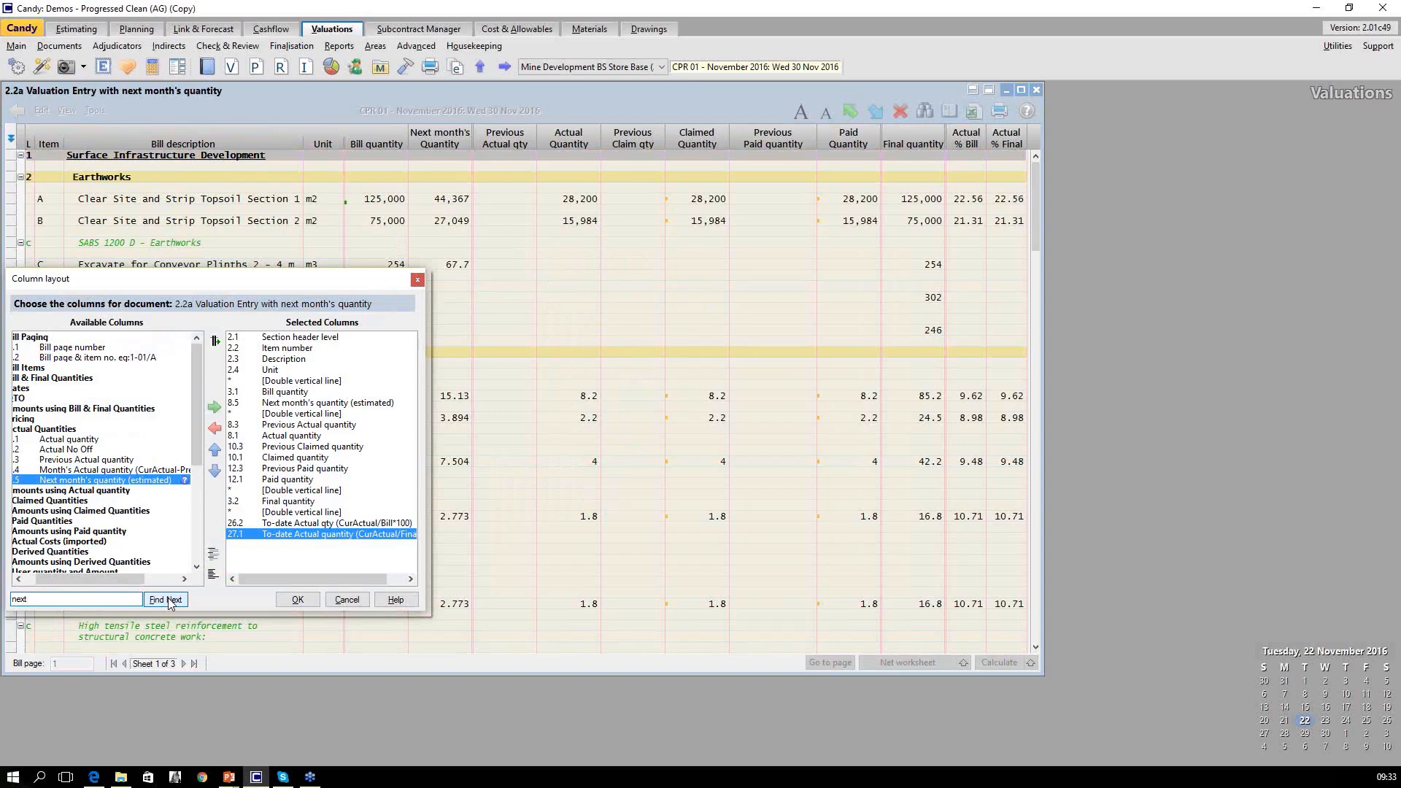
click(168, 600)
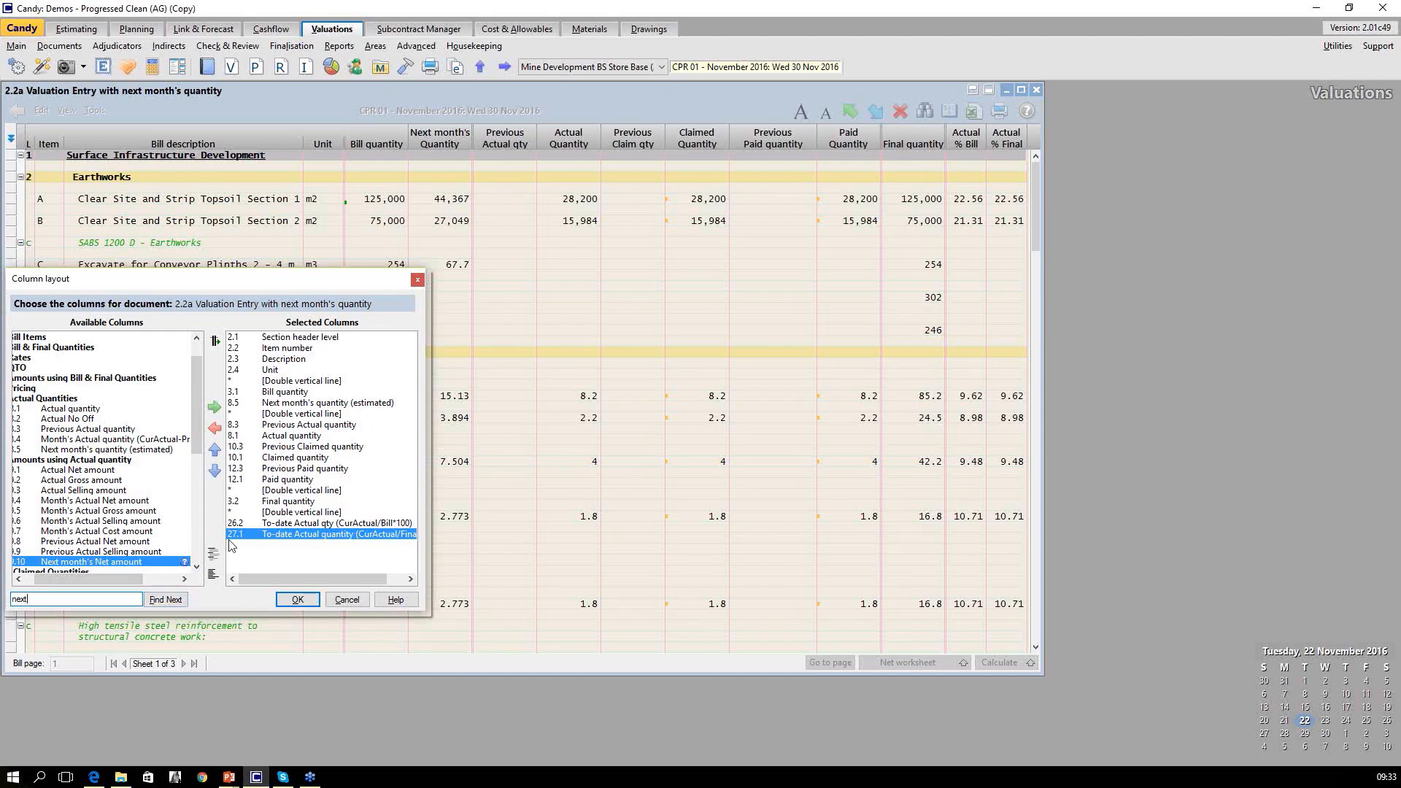
Add the Next month's Net amount column after Next month's quantity (estimated), calculate the valuation document and close it.
click(309, 403)
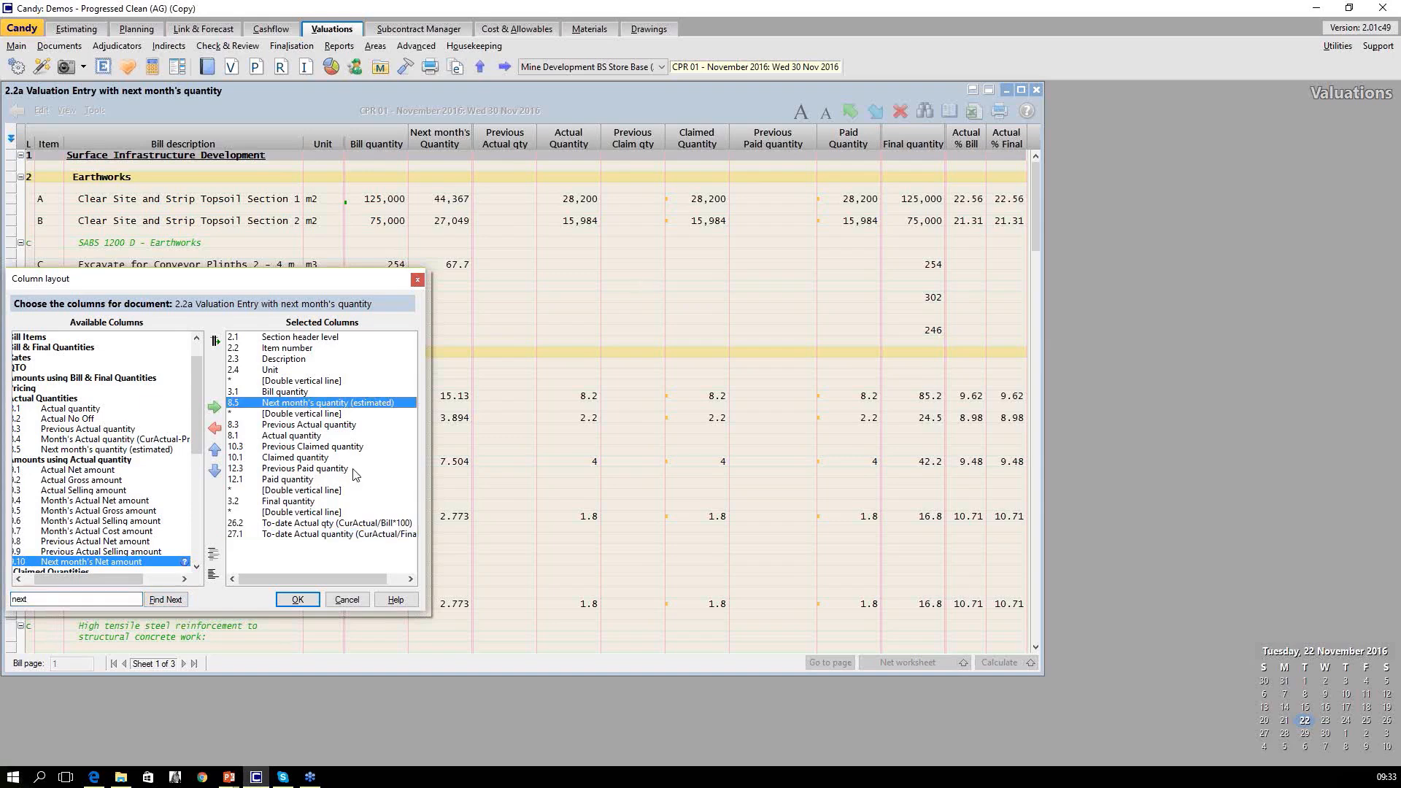
click(214, 406)
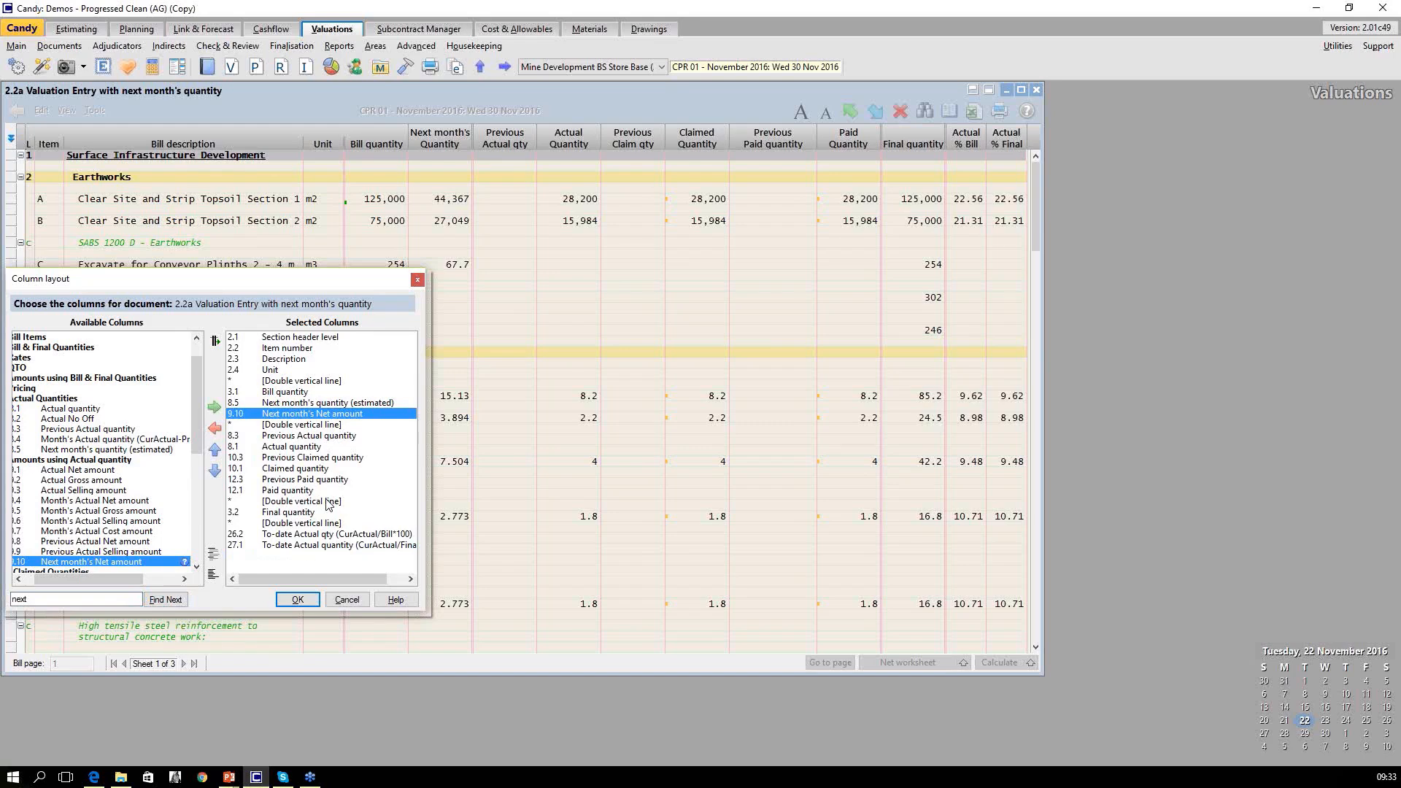
click(296, 600)
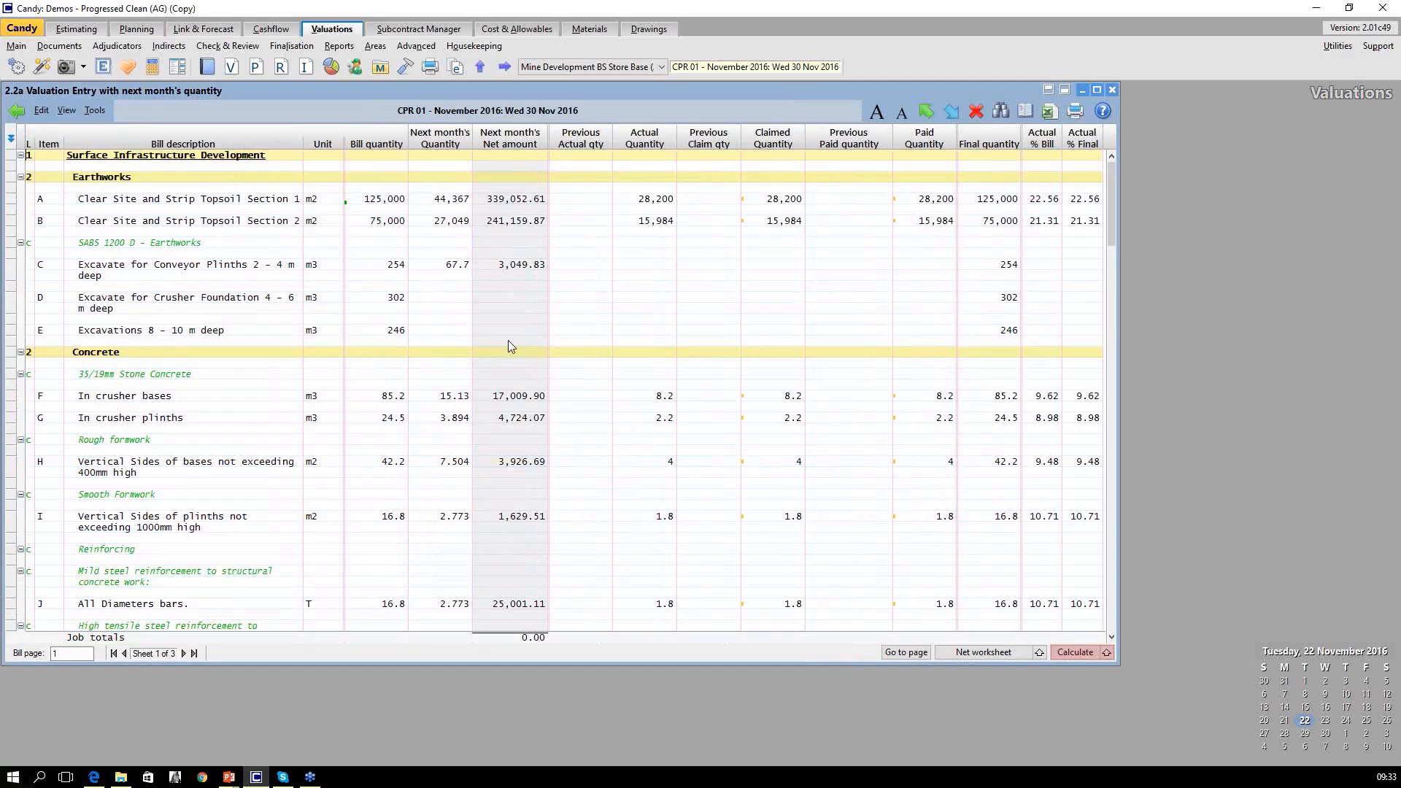
click(1067, 652)
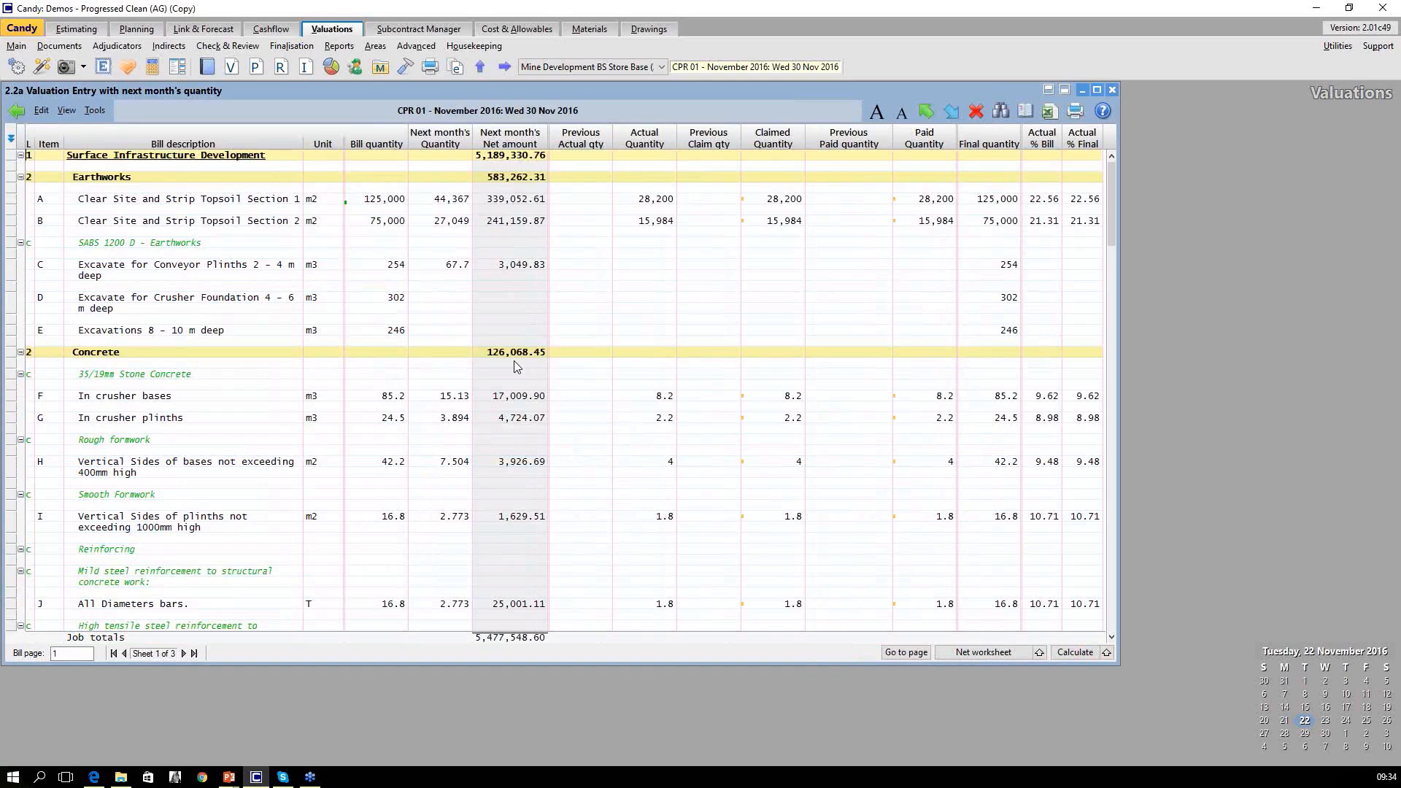
click(44, 68)
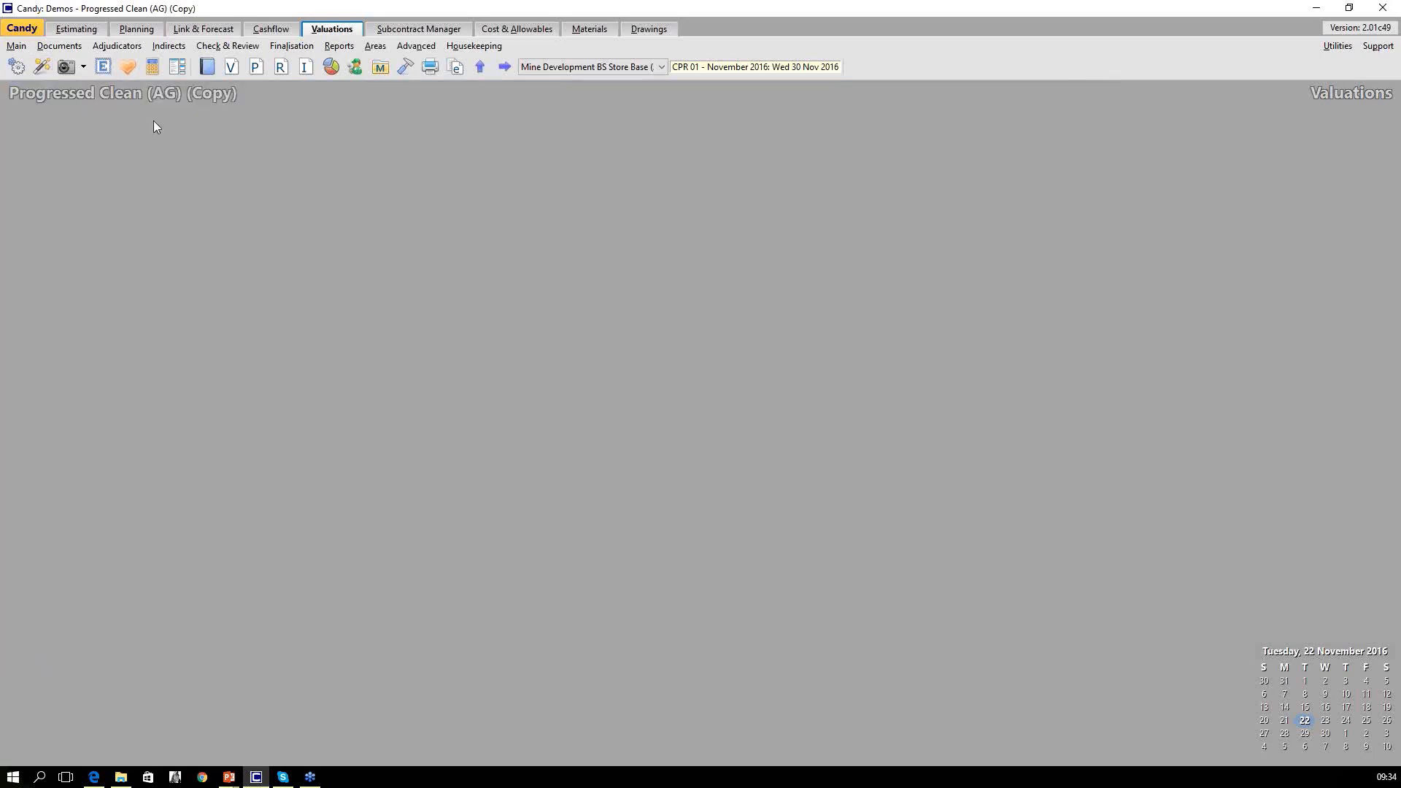
Open the column layout of the valuation resource document 1.1 Resource List with Next Month Usage.
click(207, 70)
click(675, 256)
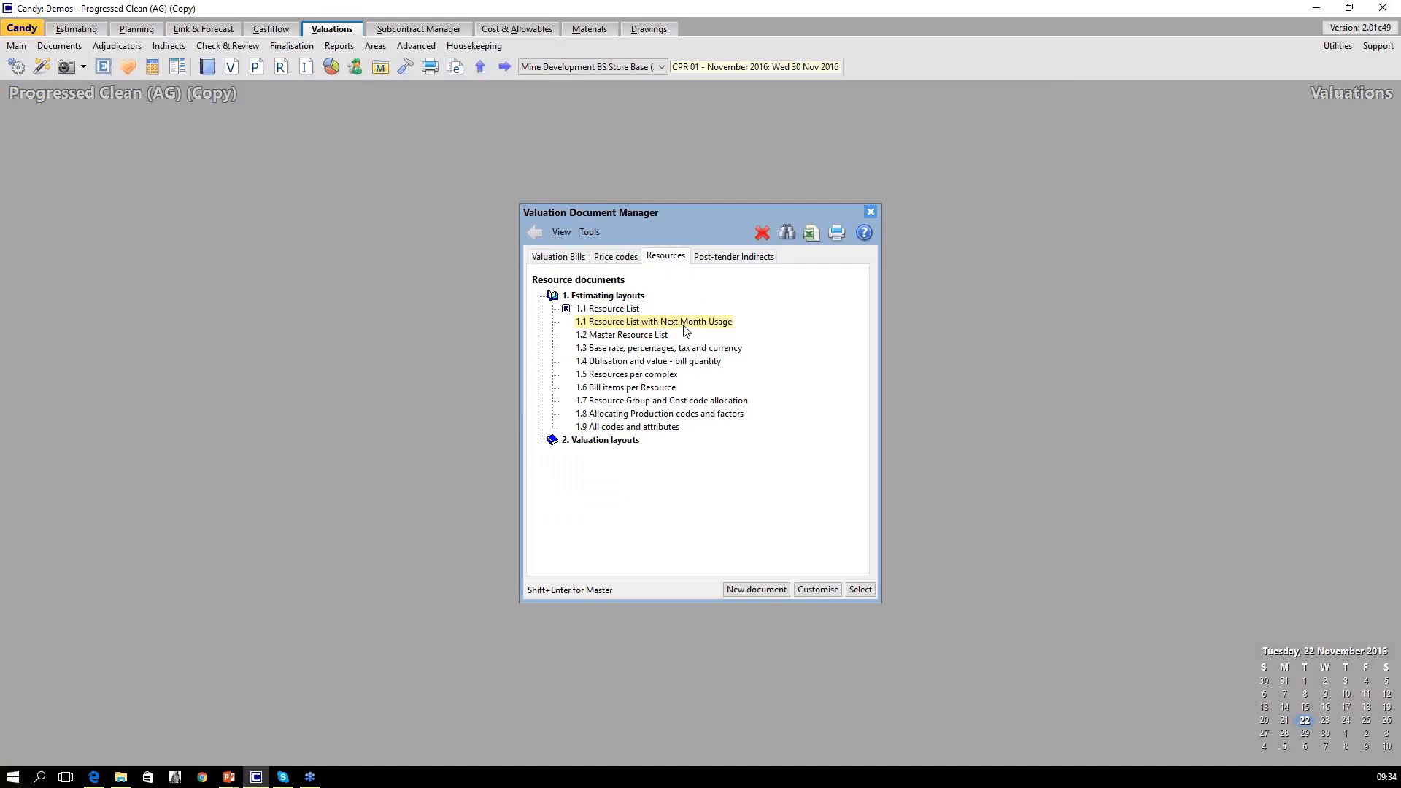
click(817, 590)
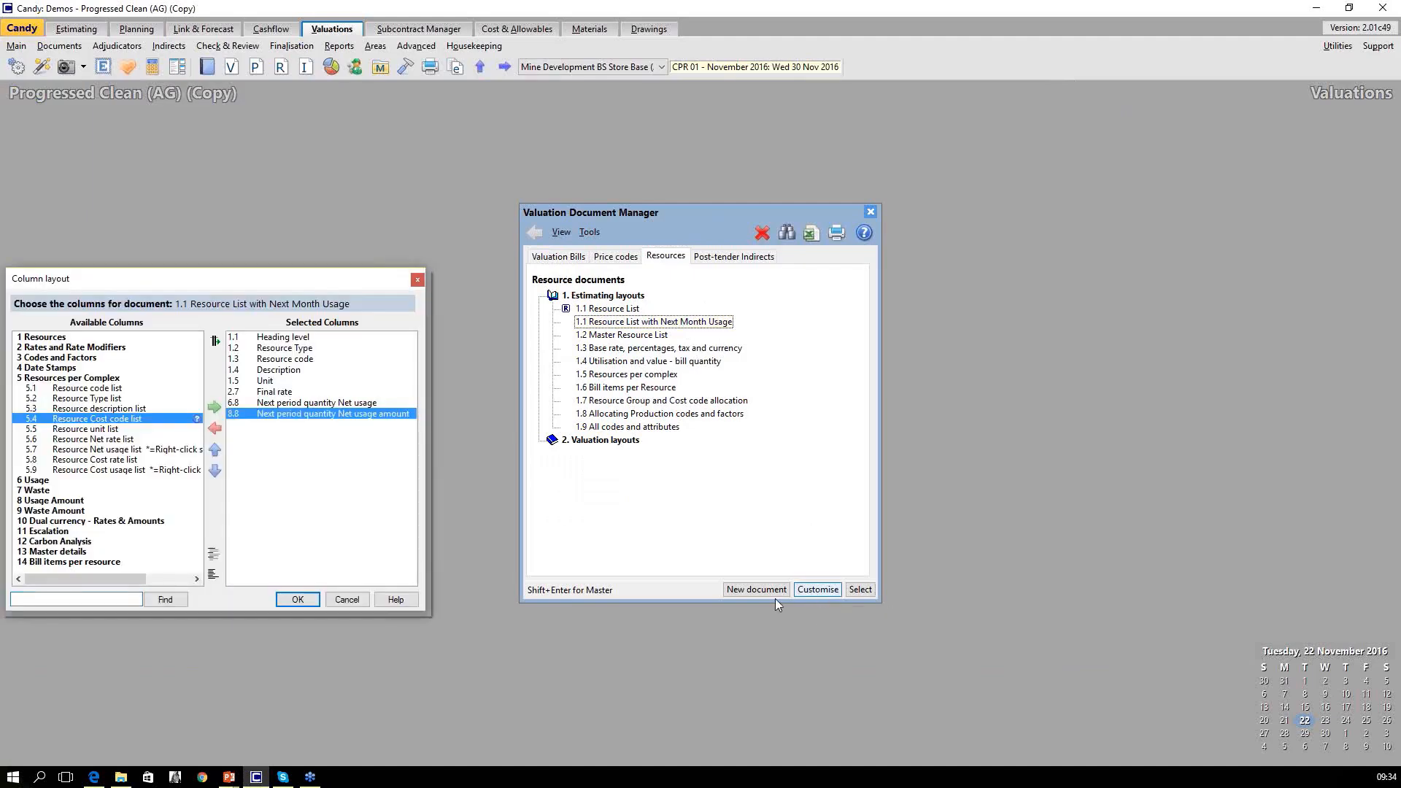
drag(241, 275, 565, 254)
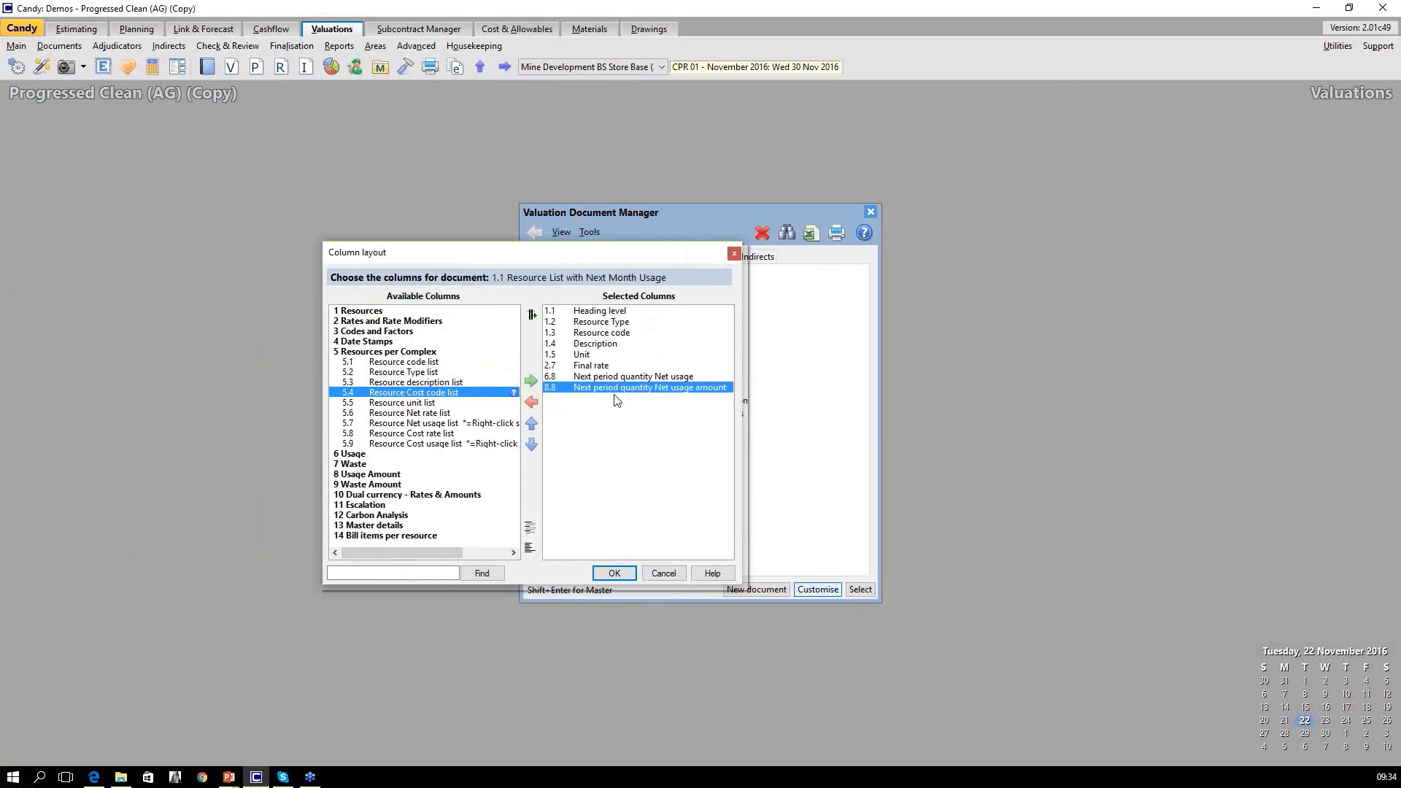
Search the resource list's available columns for "next" through the Usage, Waste and Usage Amount groups, and accept the layout.
click(403, 311)
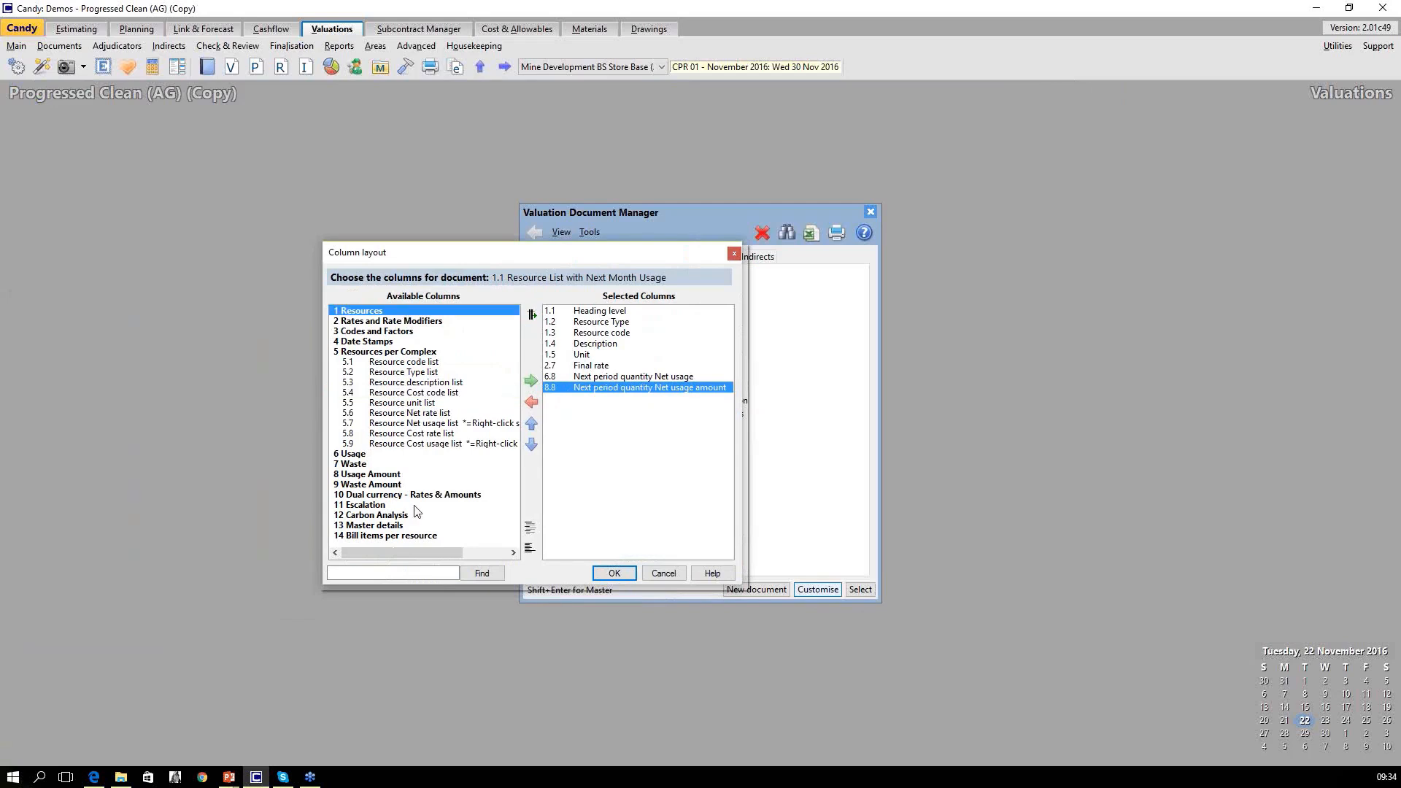
click(420, 576)
text(next)
click(479, 573)
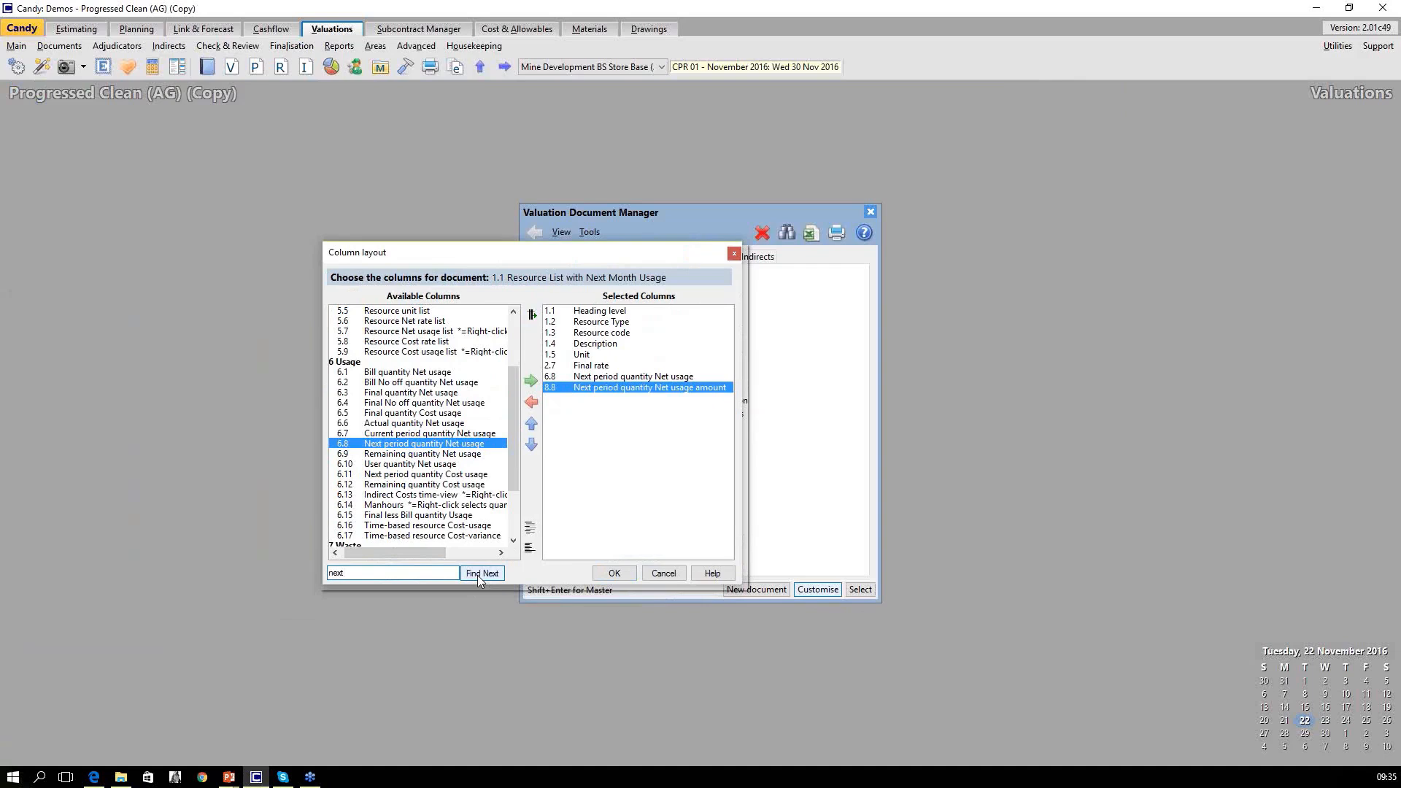
click(478, 574)
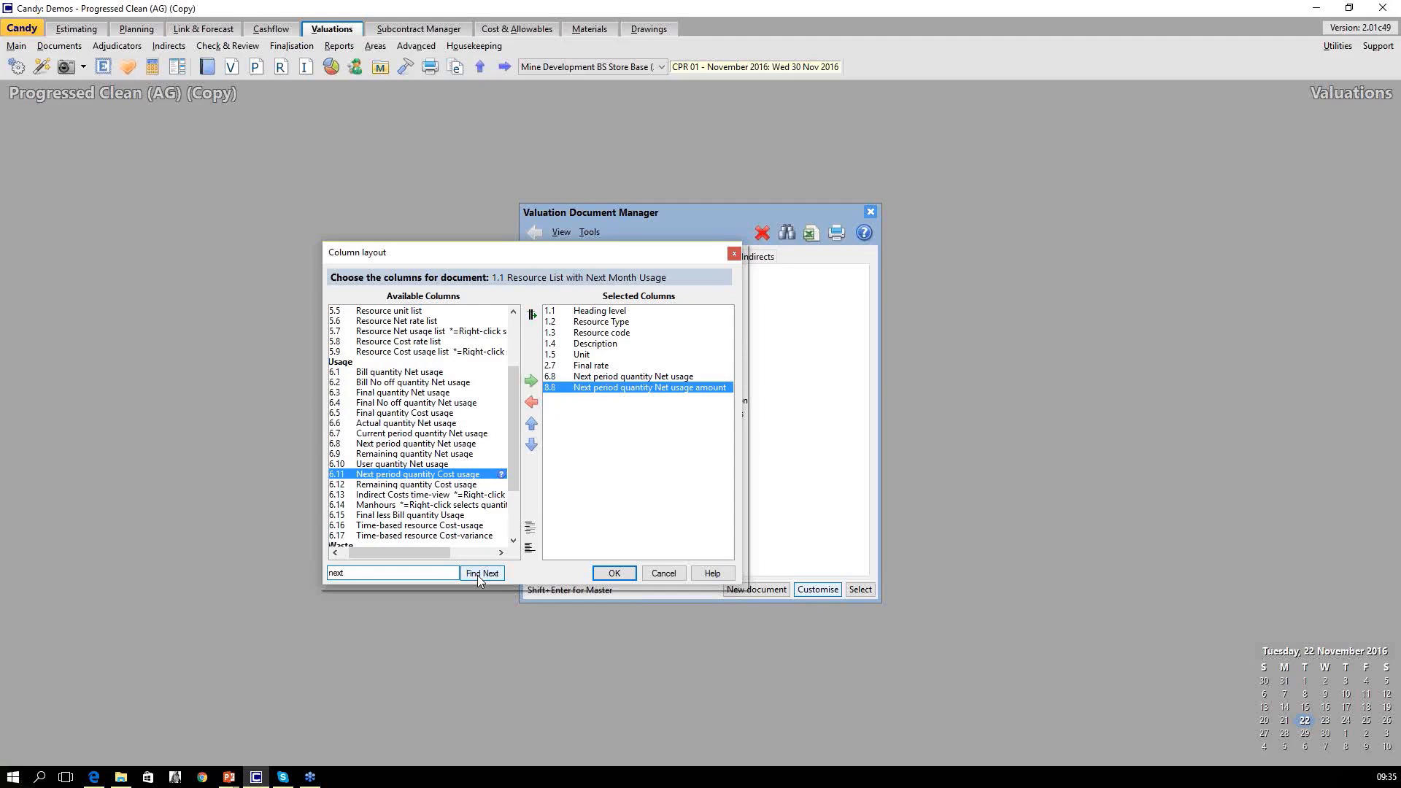
click(482, 574)
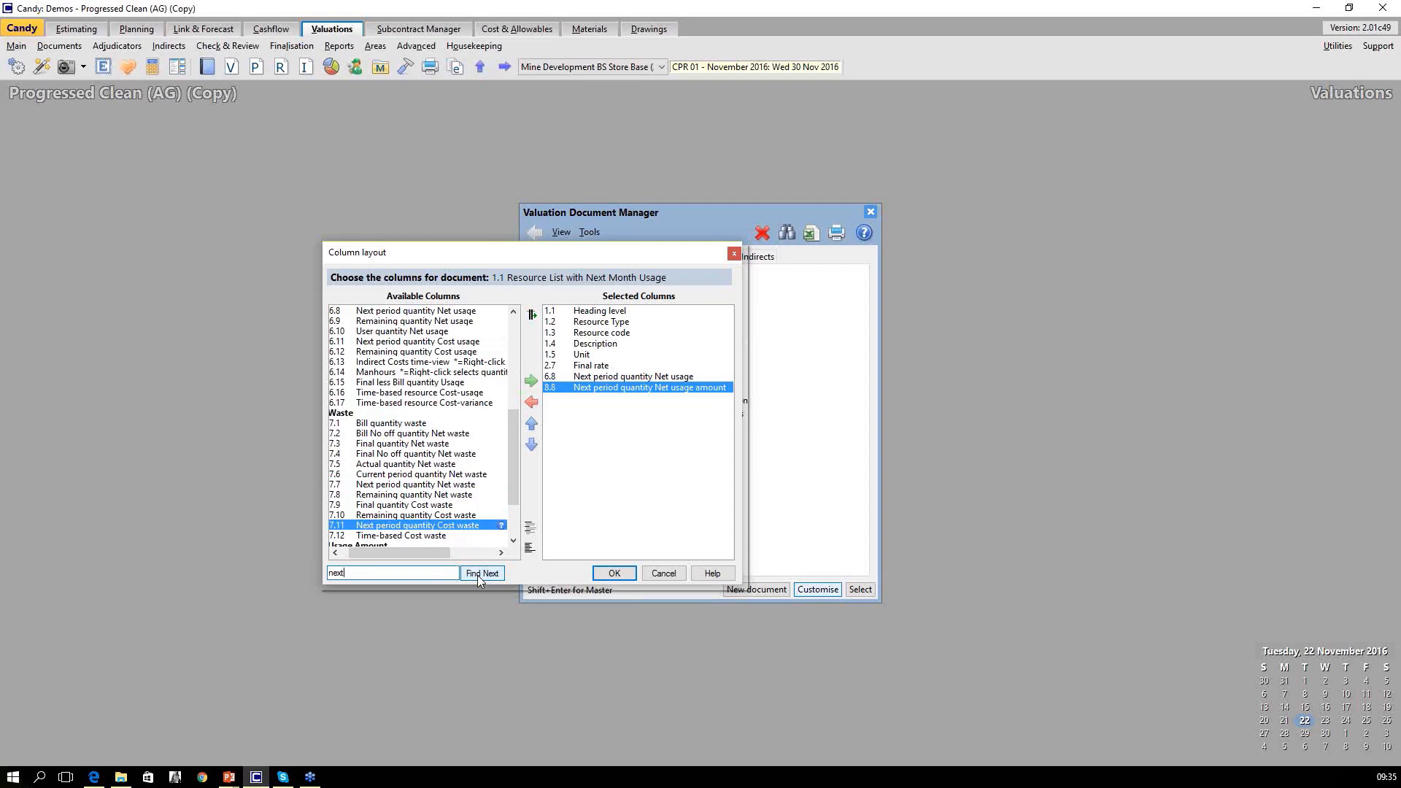
click(482, 573)
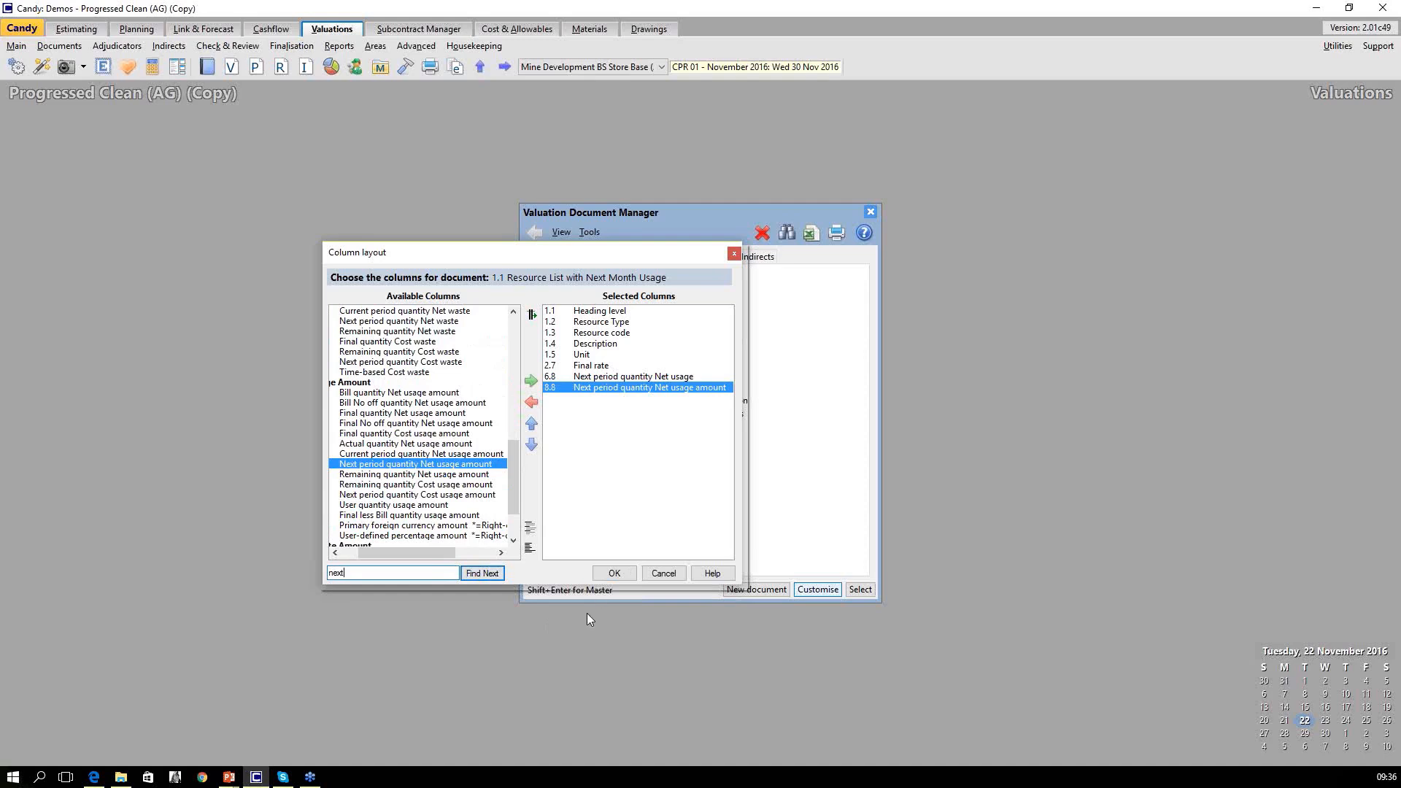
click(613, 574)
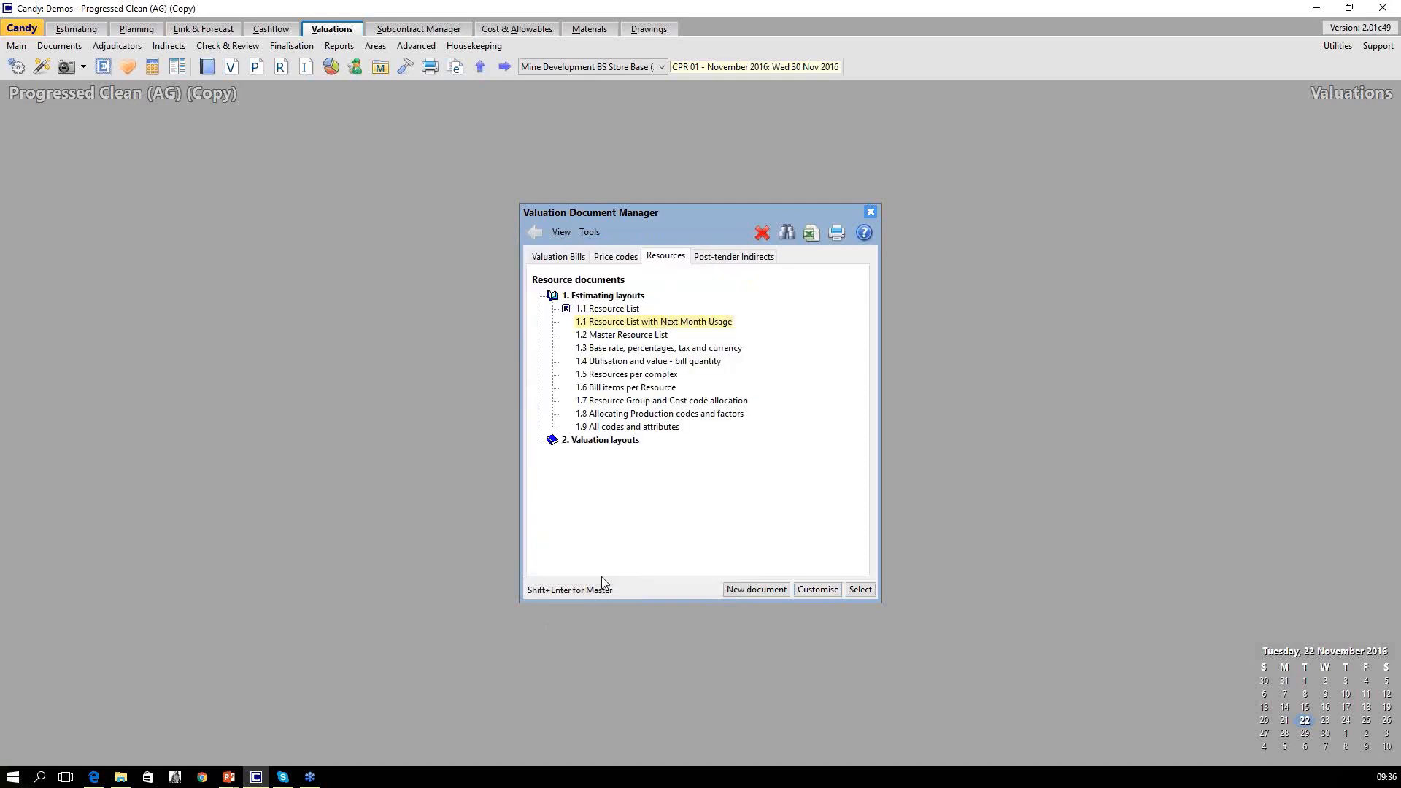
Open 1.1 Resource List with Next Month Usage, calculate the resource usage, highlight the Diesel row and close the list.
double_click(665, 322)
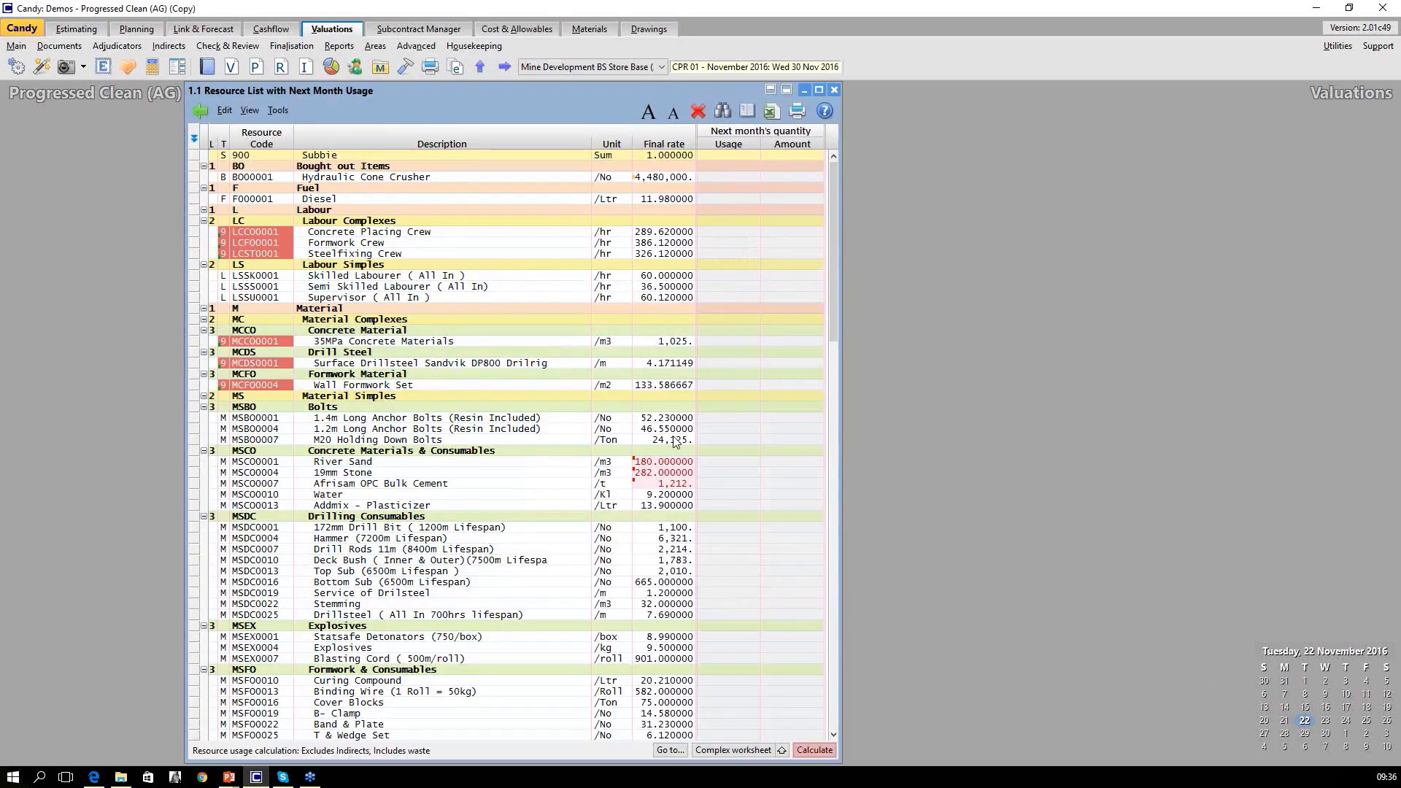
click(805, 749)
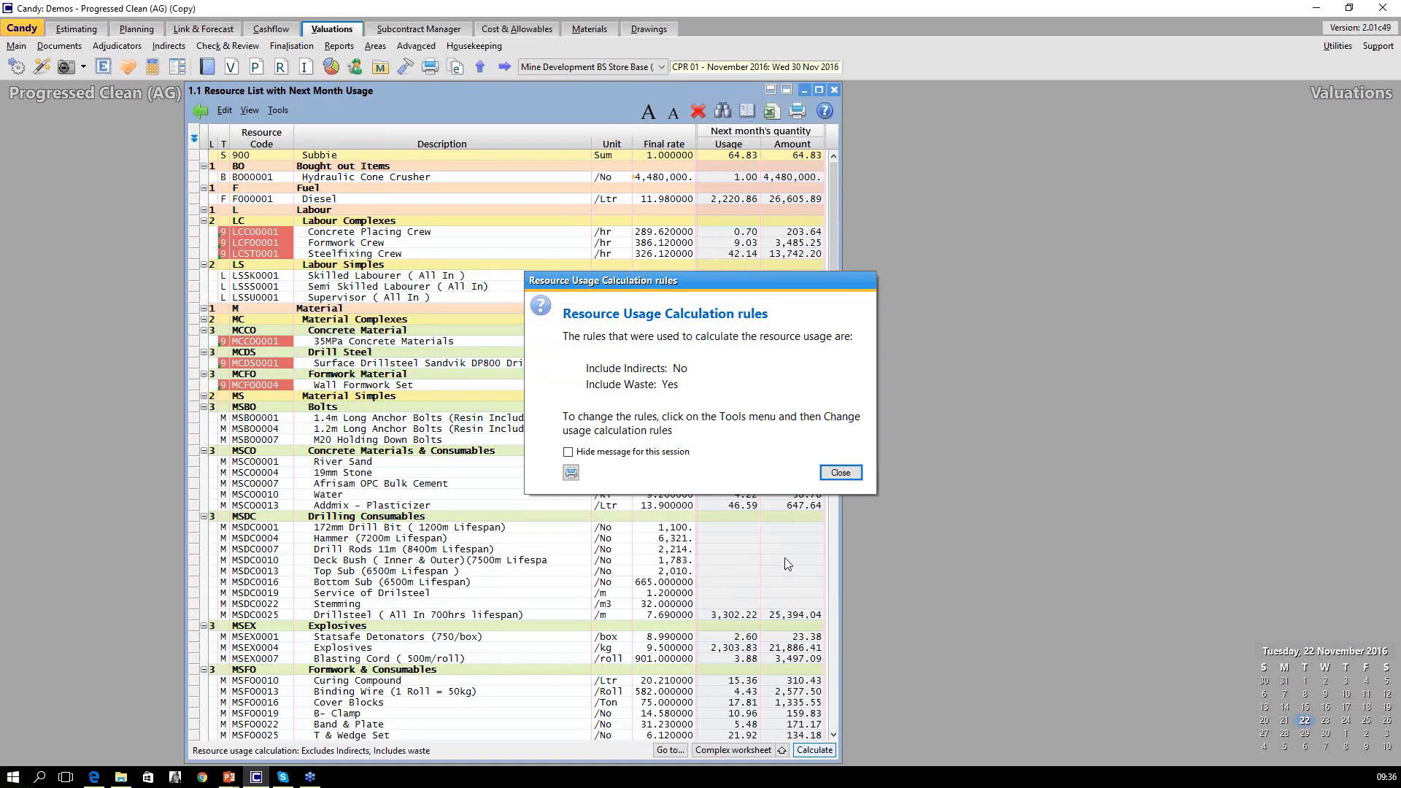
click(838, 474)
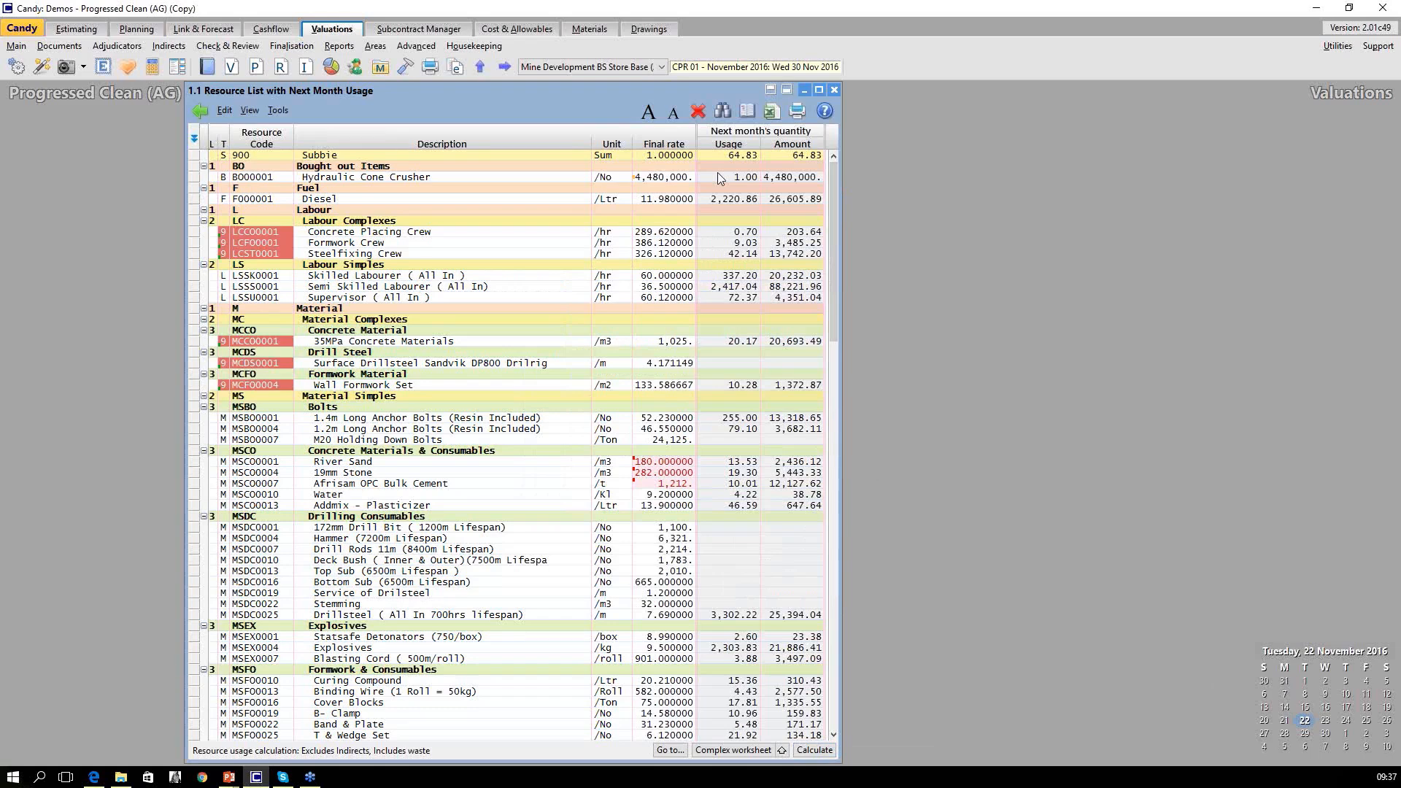
click(194, 199)
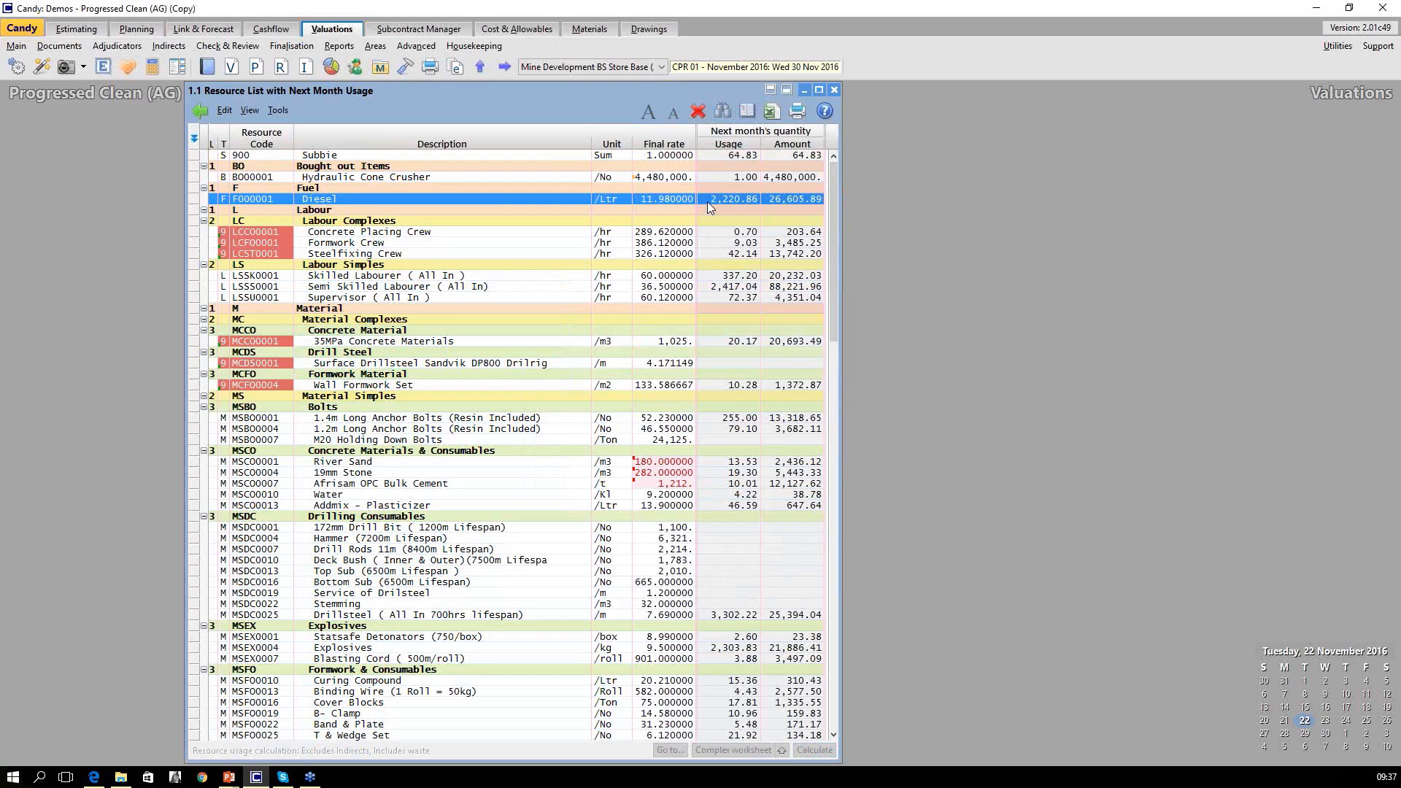
click(833, 91)
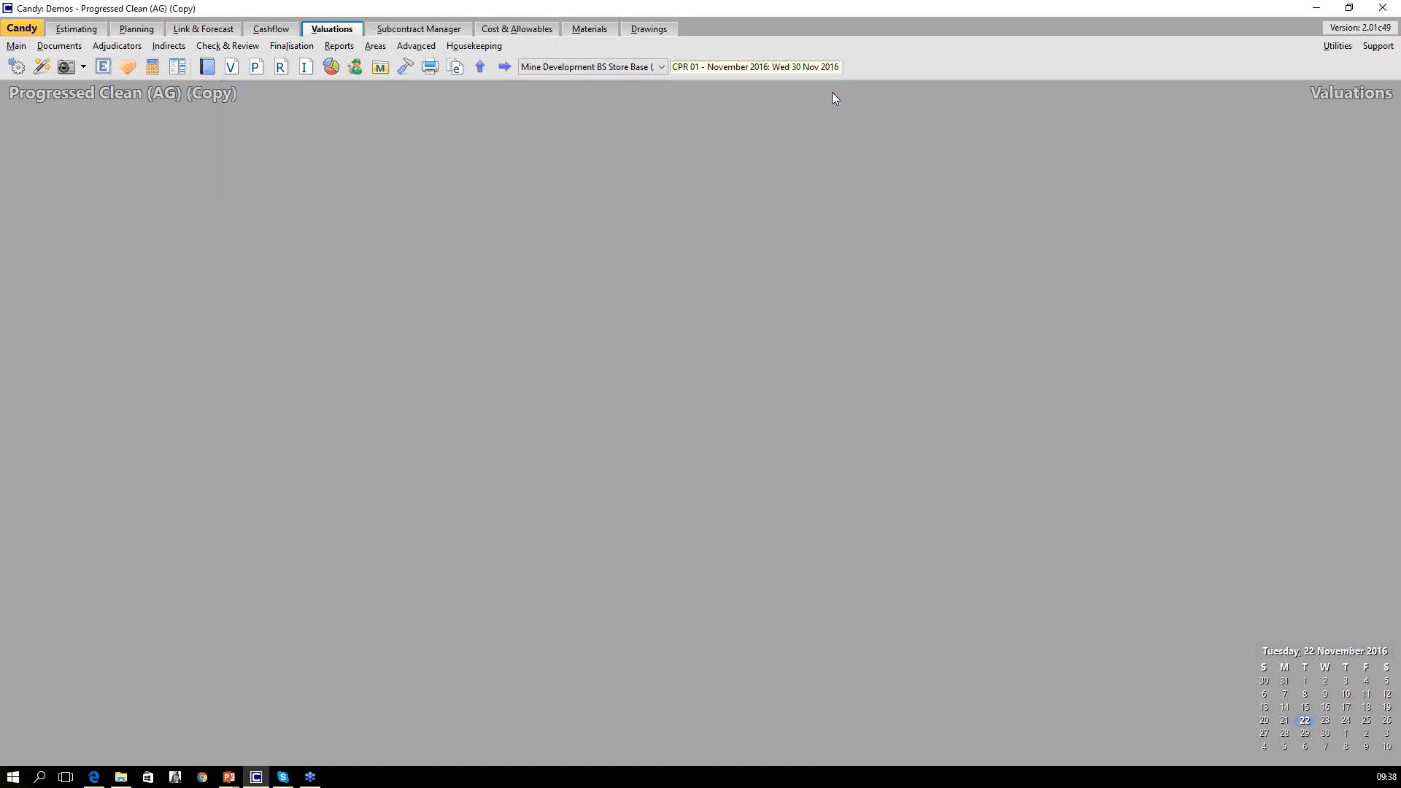
View the Cost & Allowables document 1.1 Cost & Allowable by period and close it.
click(514, 31)
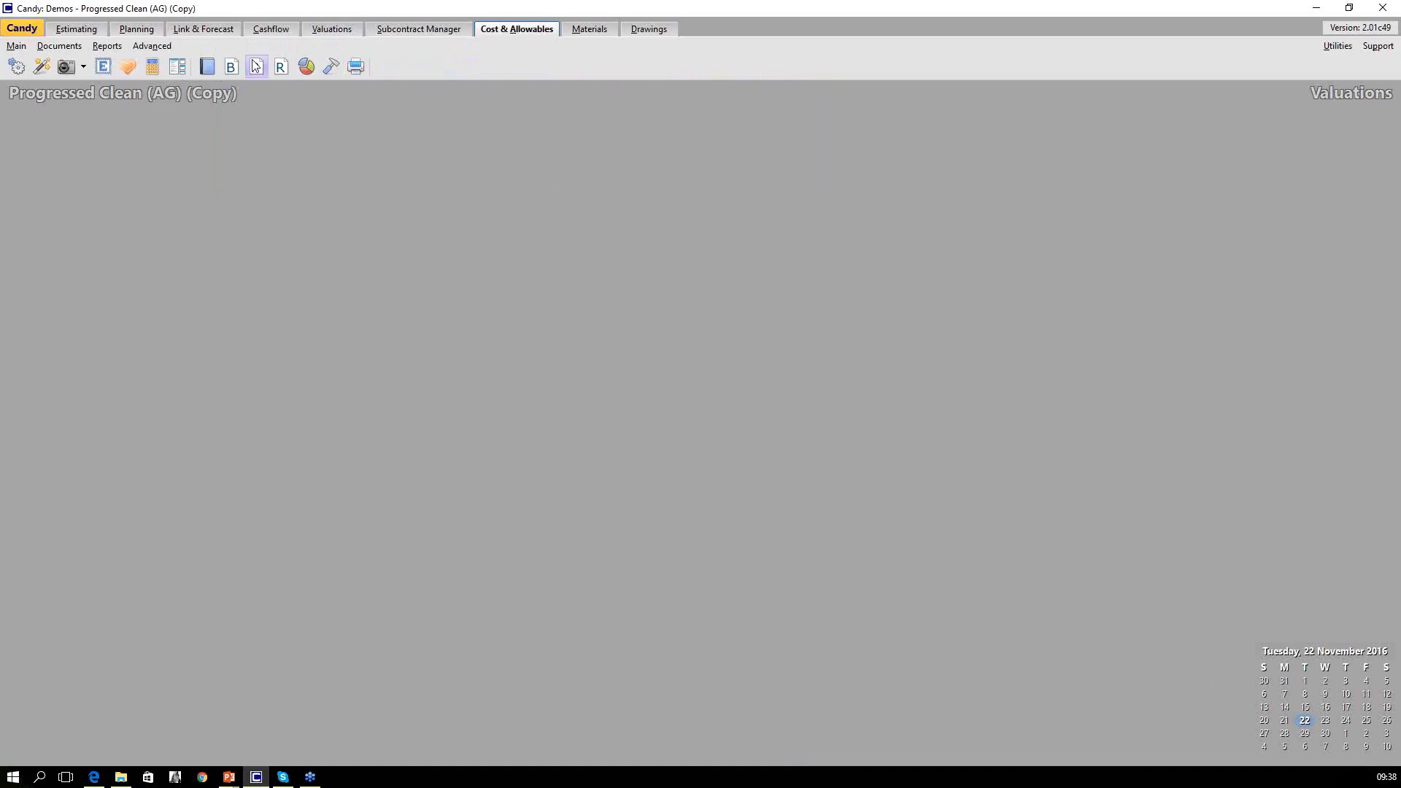
click(207, 67)
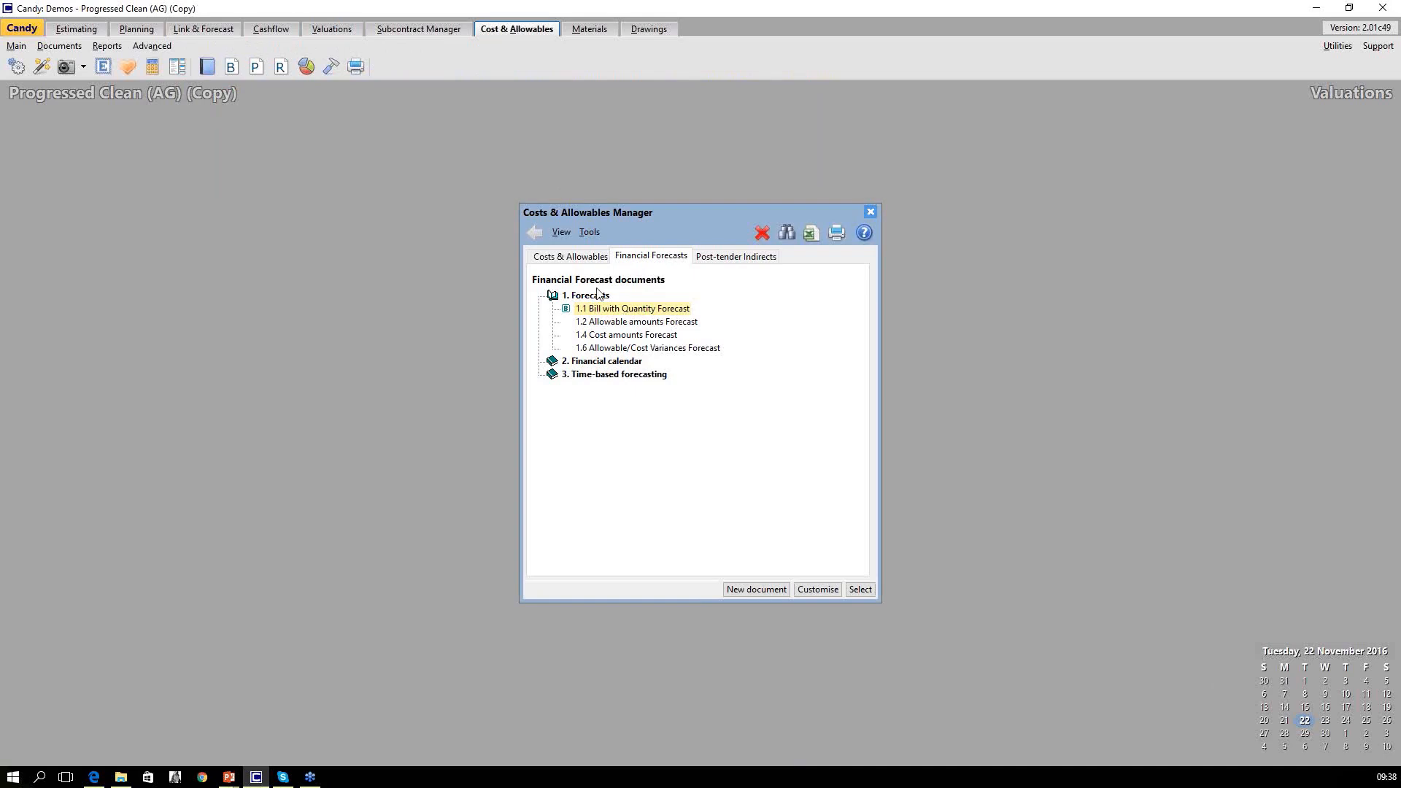
click(571, 257)
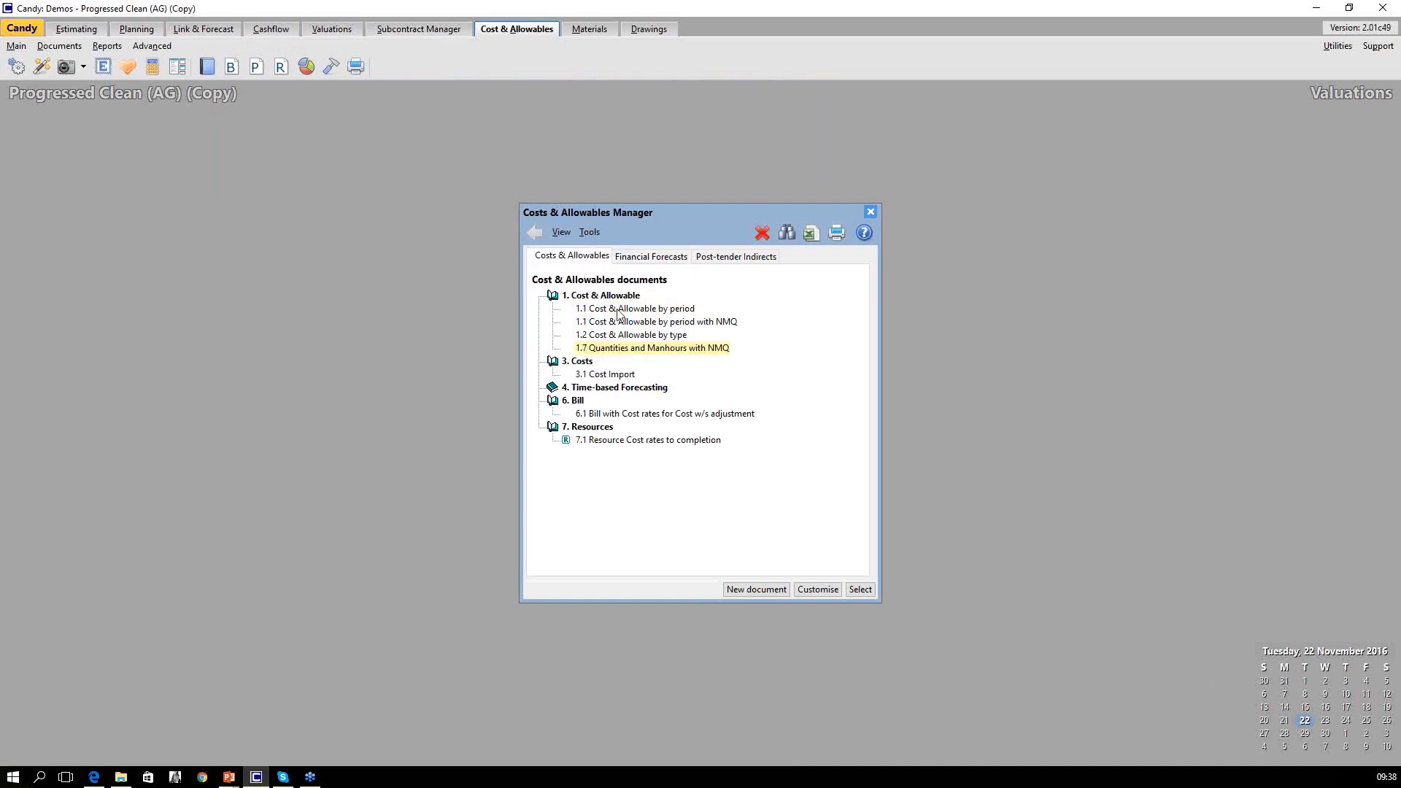
double_click(617, 311)
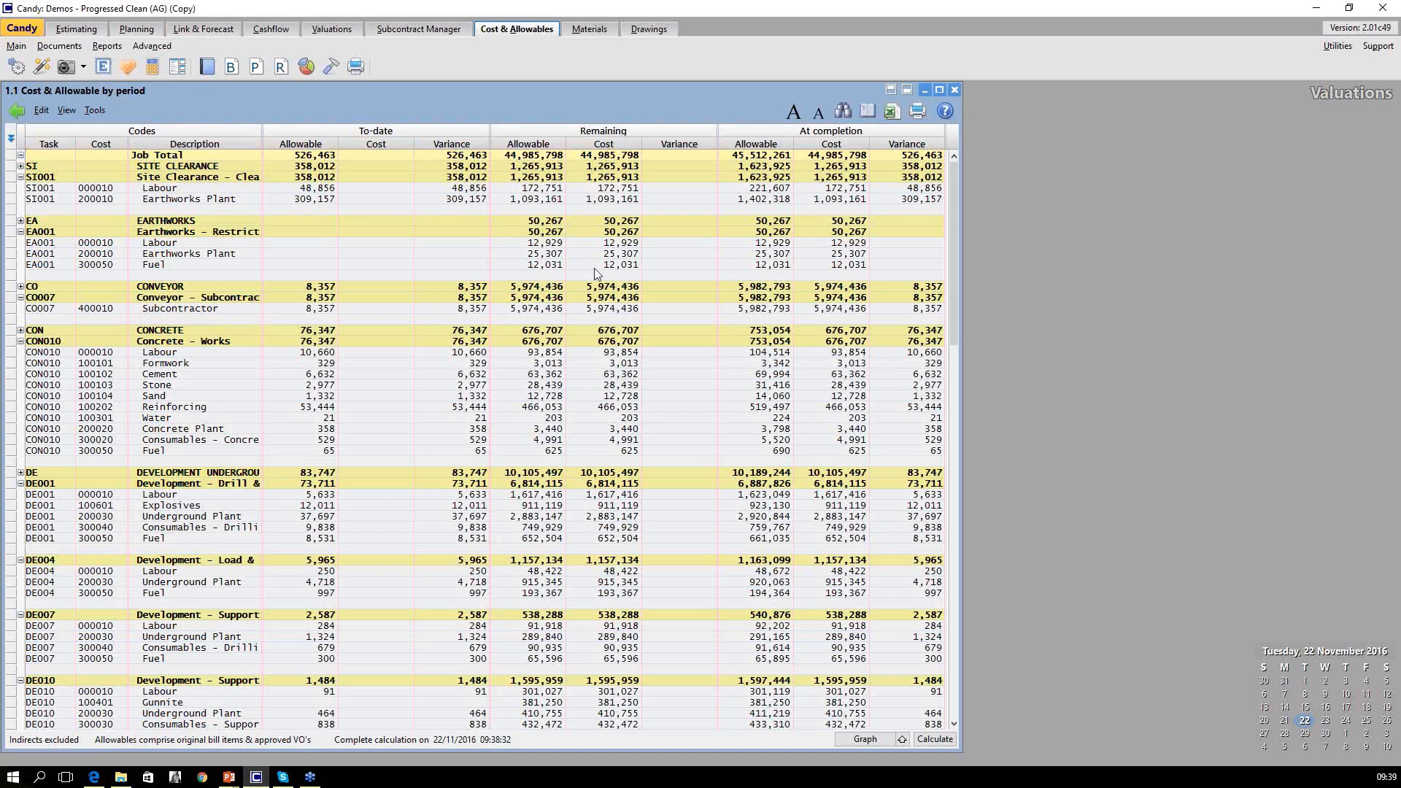
click(17, 111)
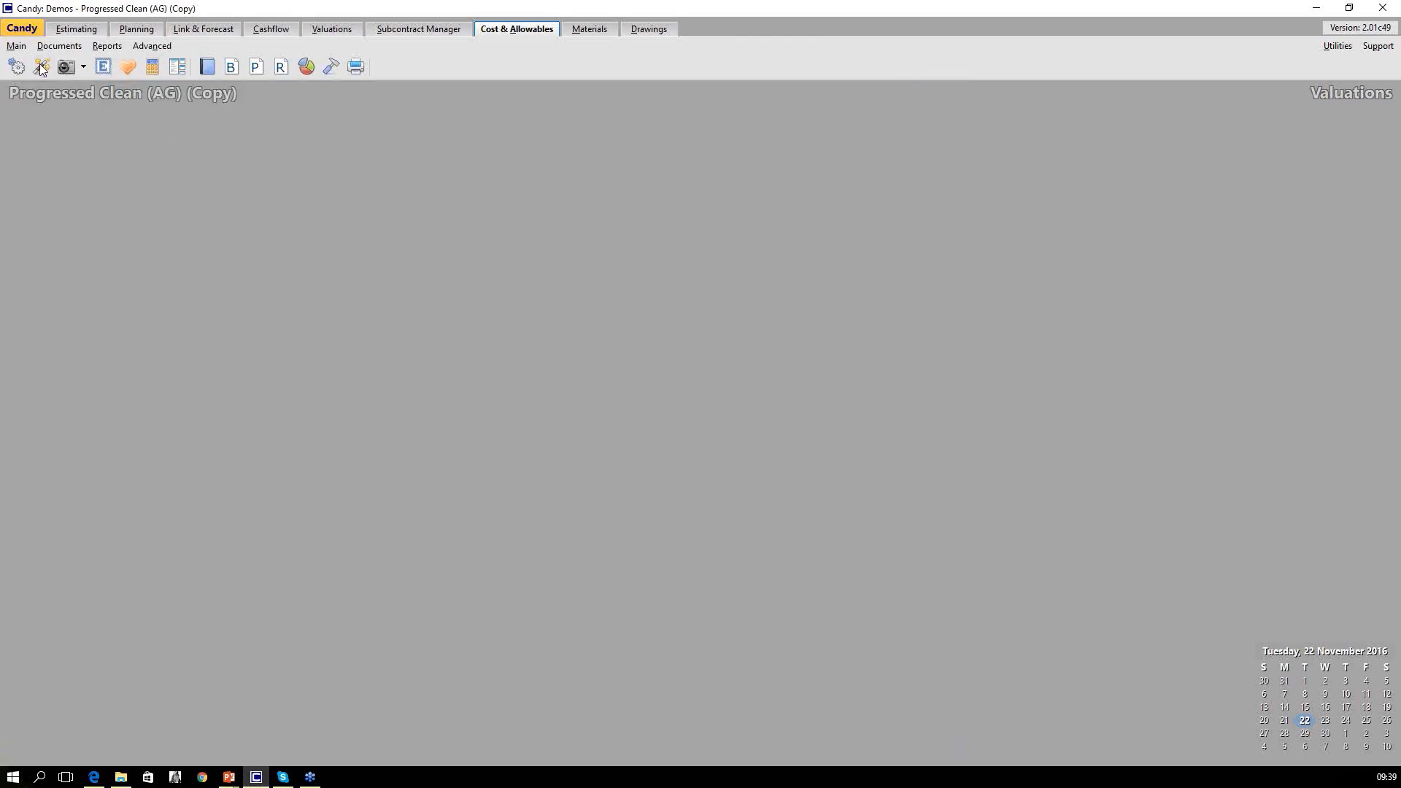
Open 1.1 Cost & Allowable by period with NMQ and collapse it to the task heading rows.
click(208, 74)
click(638, 325)
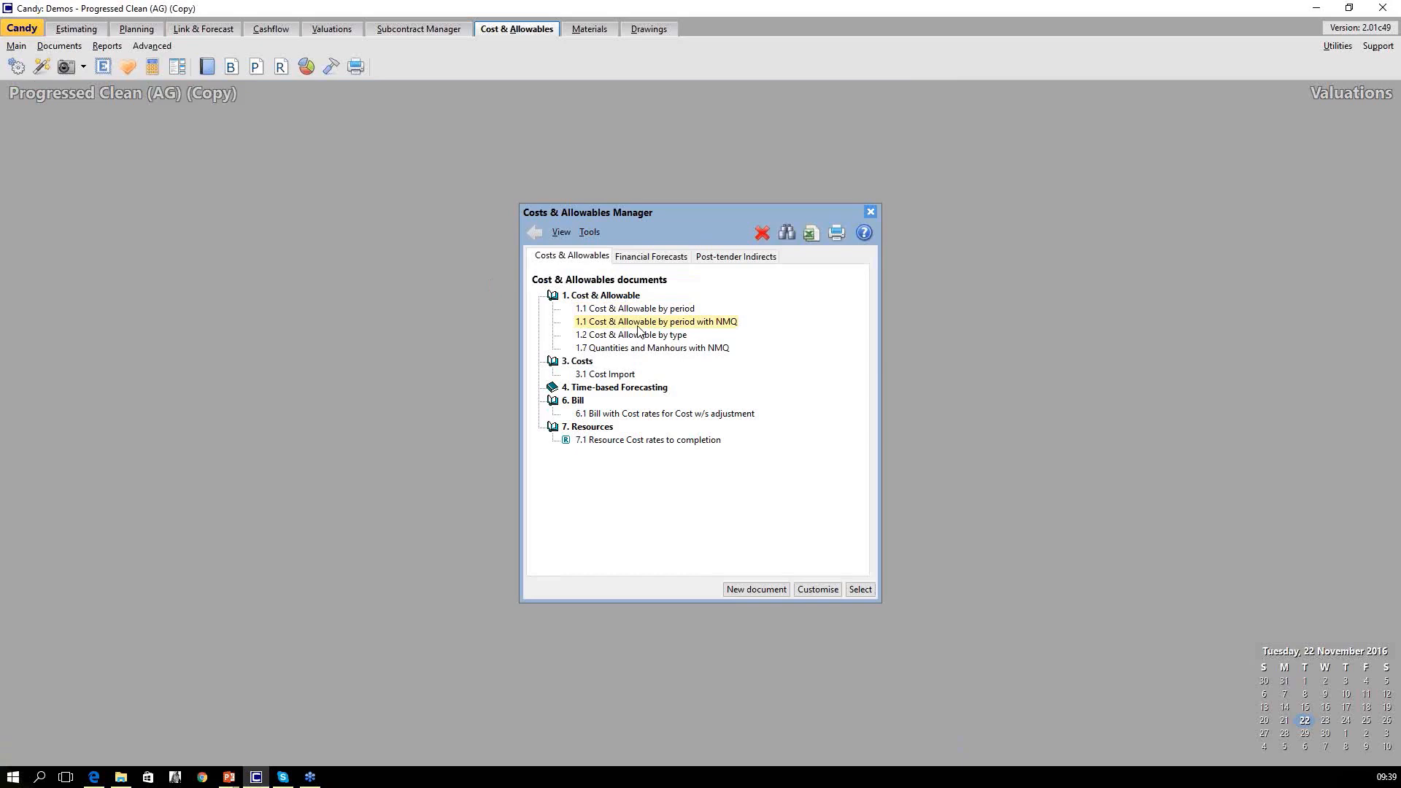
double_click(686, 327)
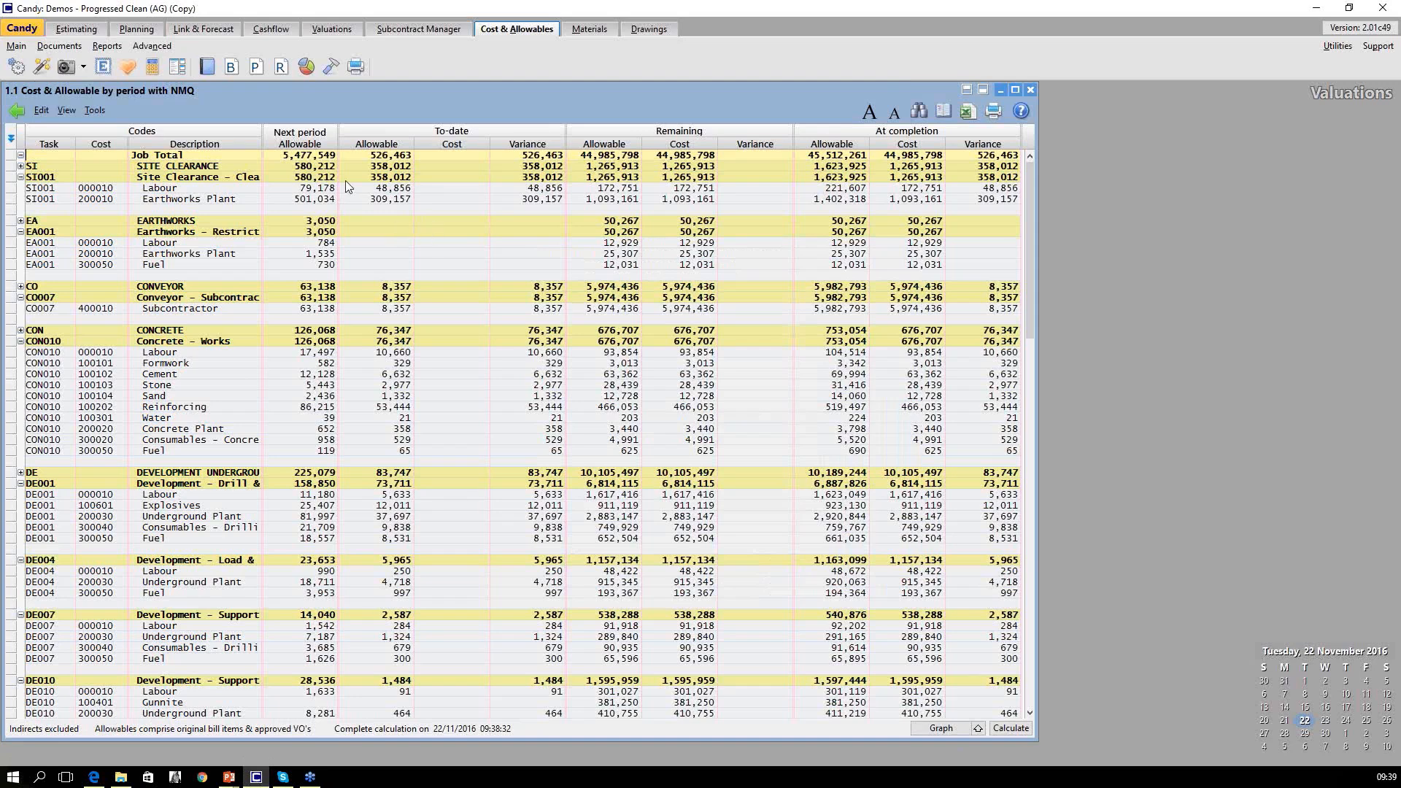
click(308, 144)
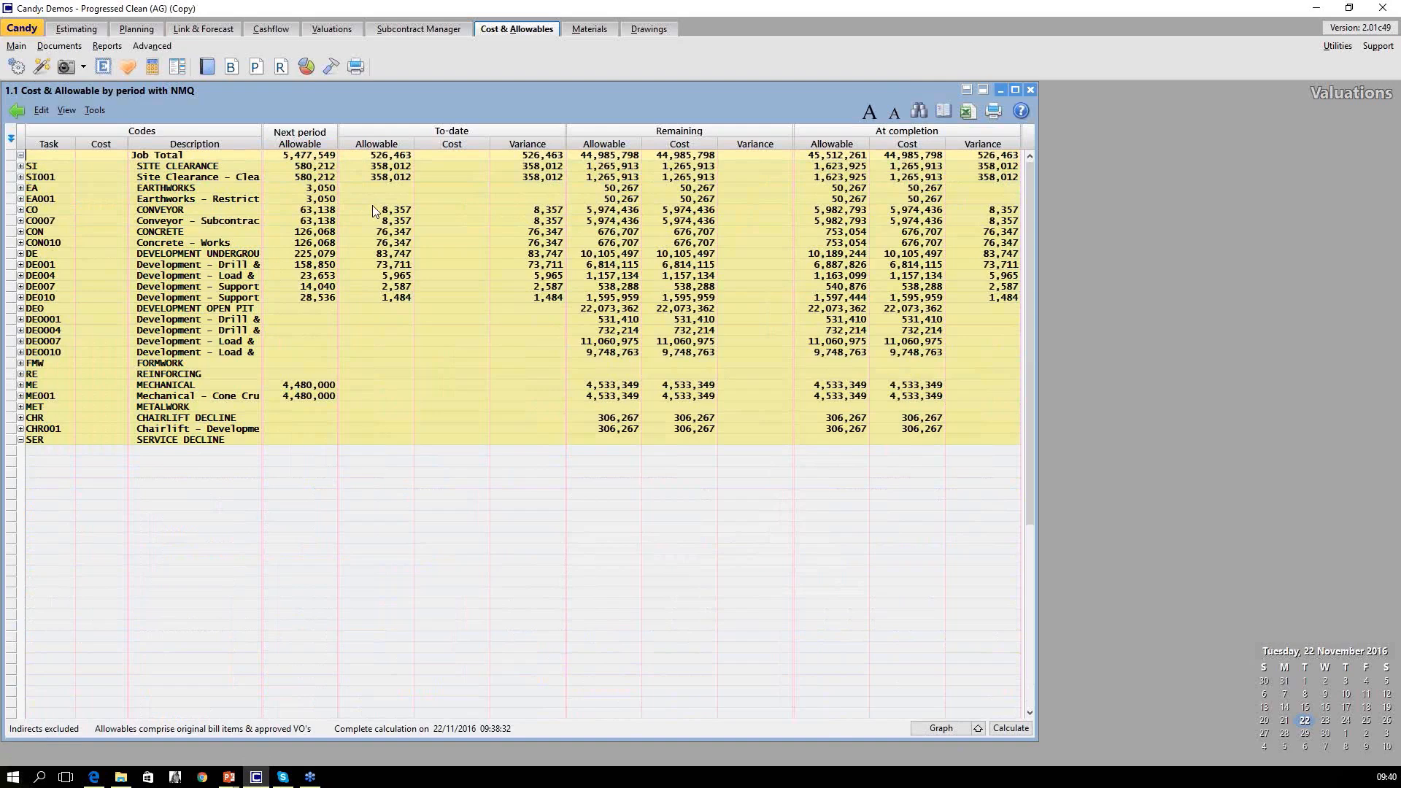
Remove the Task code (what) column from the Cost & Allowable by period with NMQ layout, then close the document.
right_click(339, 295)
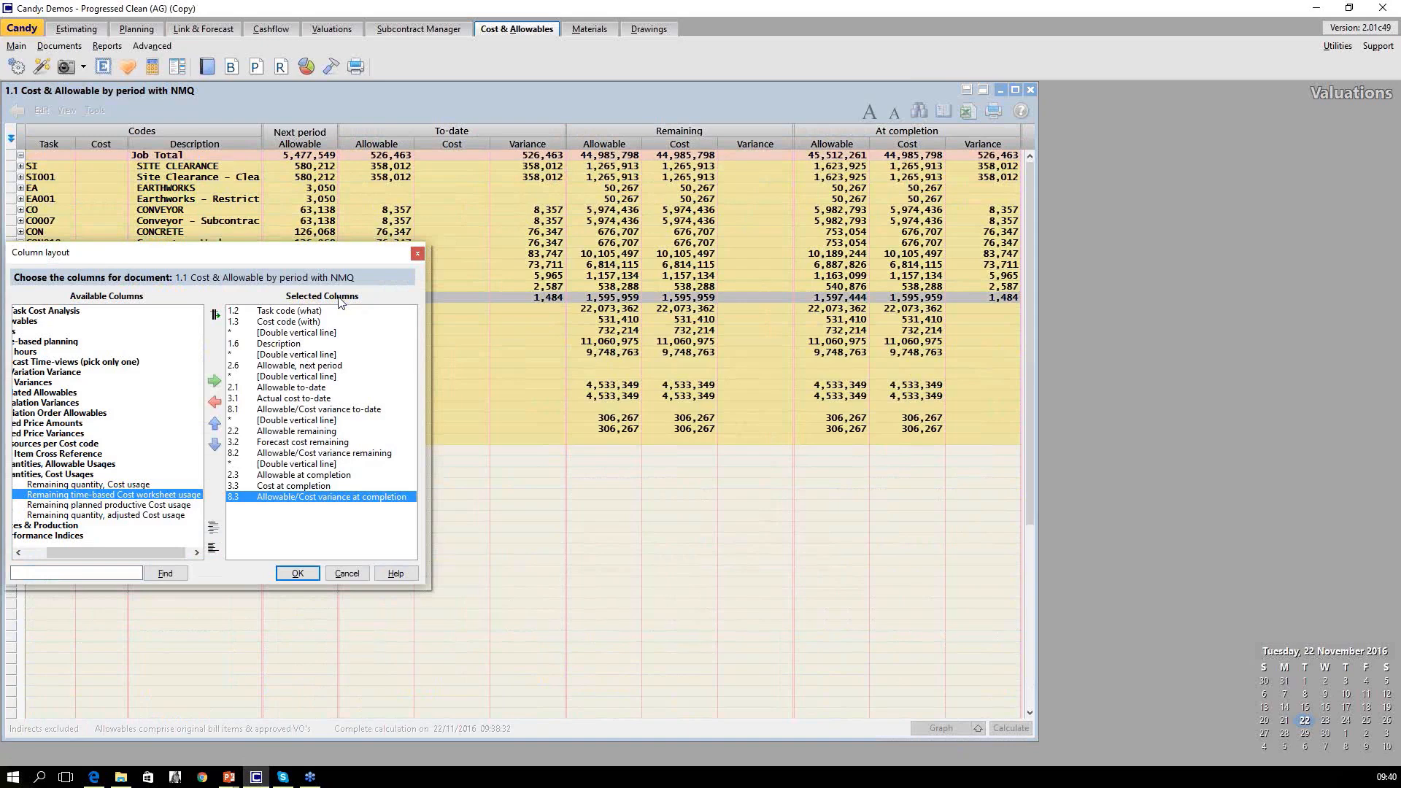
click(302, 311)
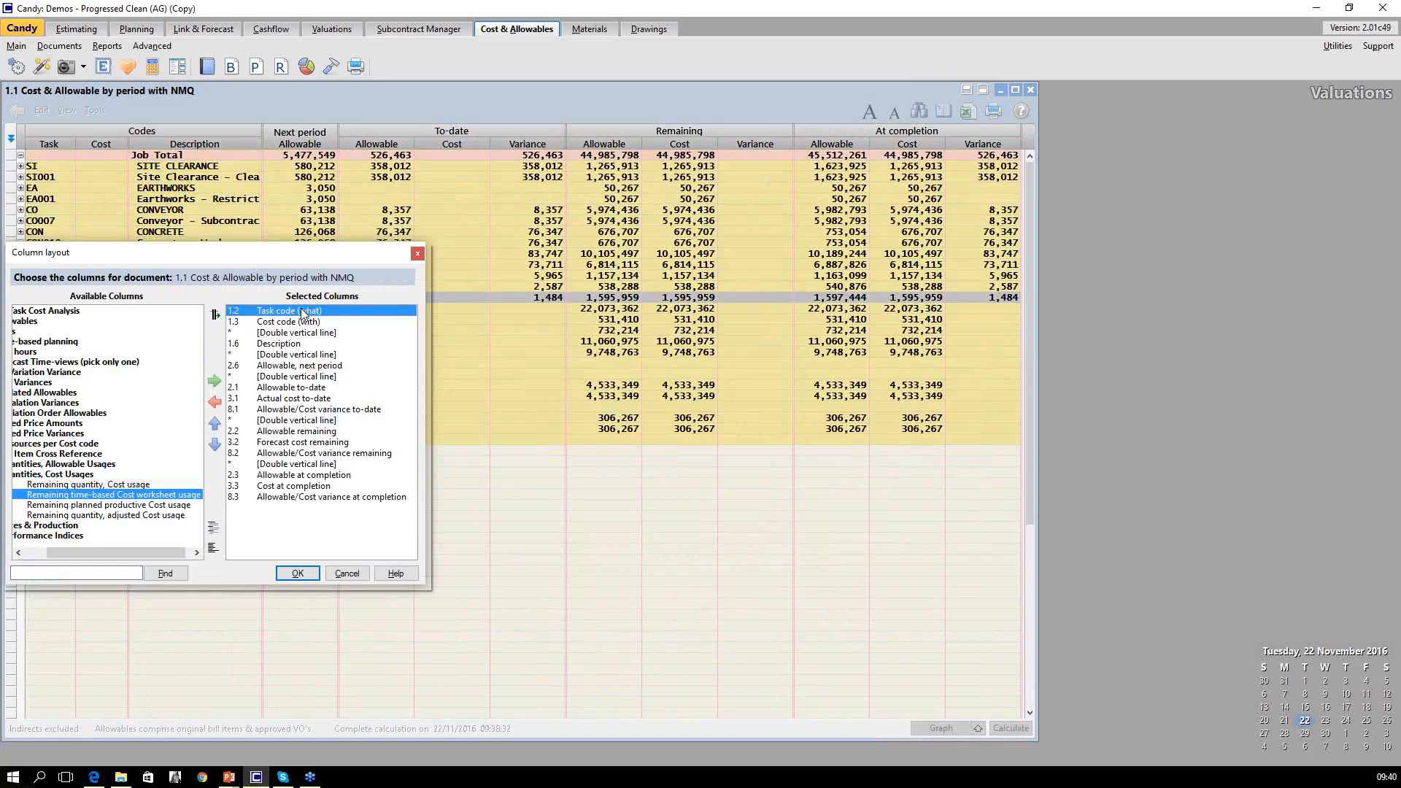
click(213, 403)
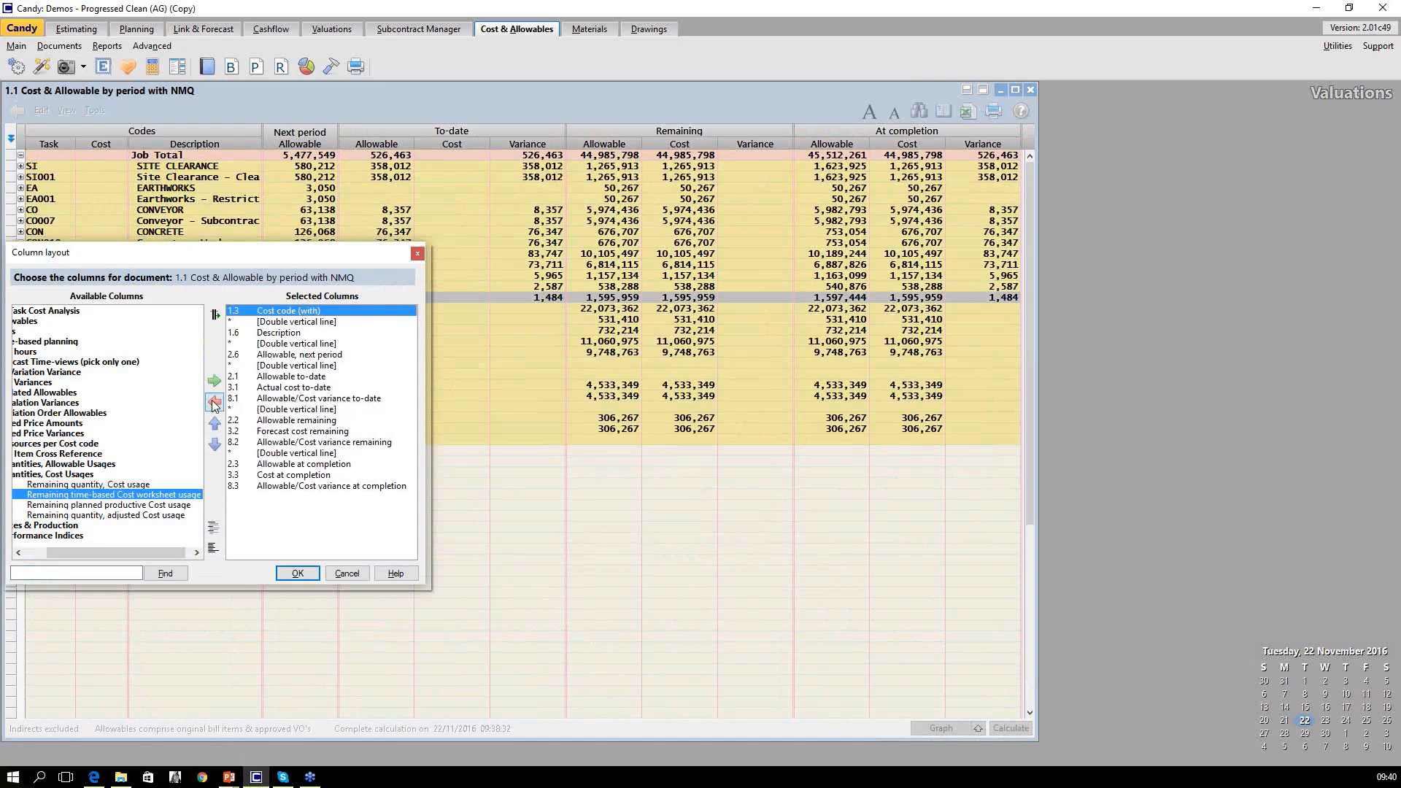
click(297, 574)
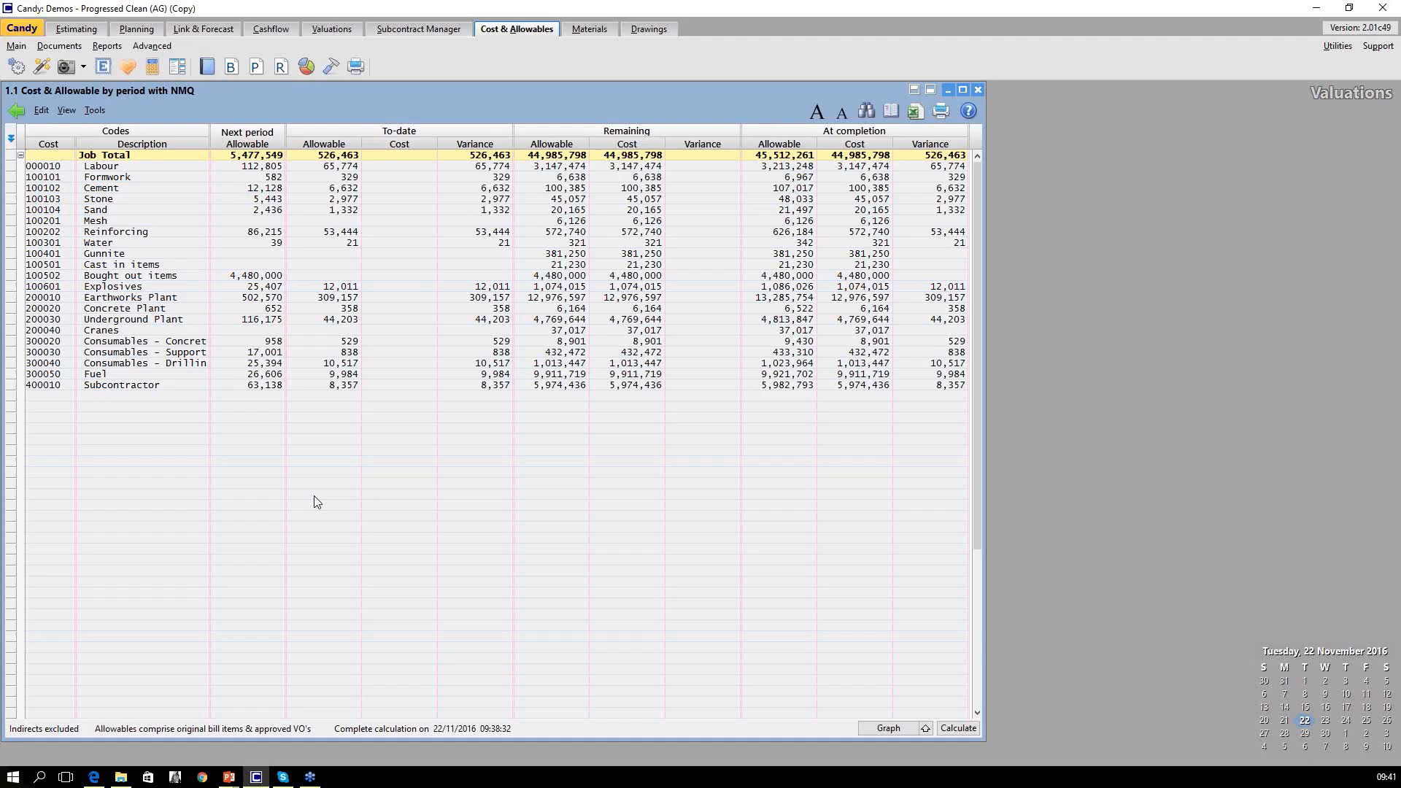
click(979, 91)
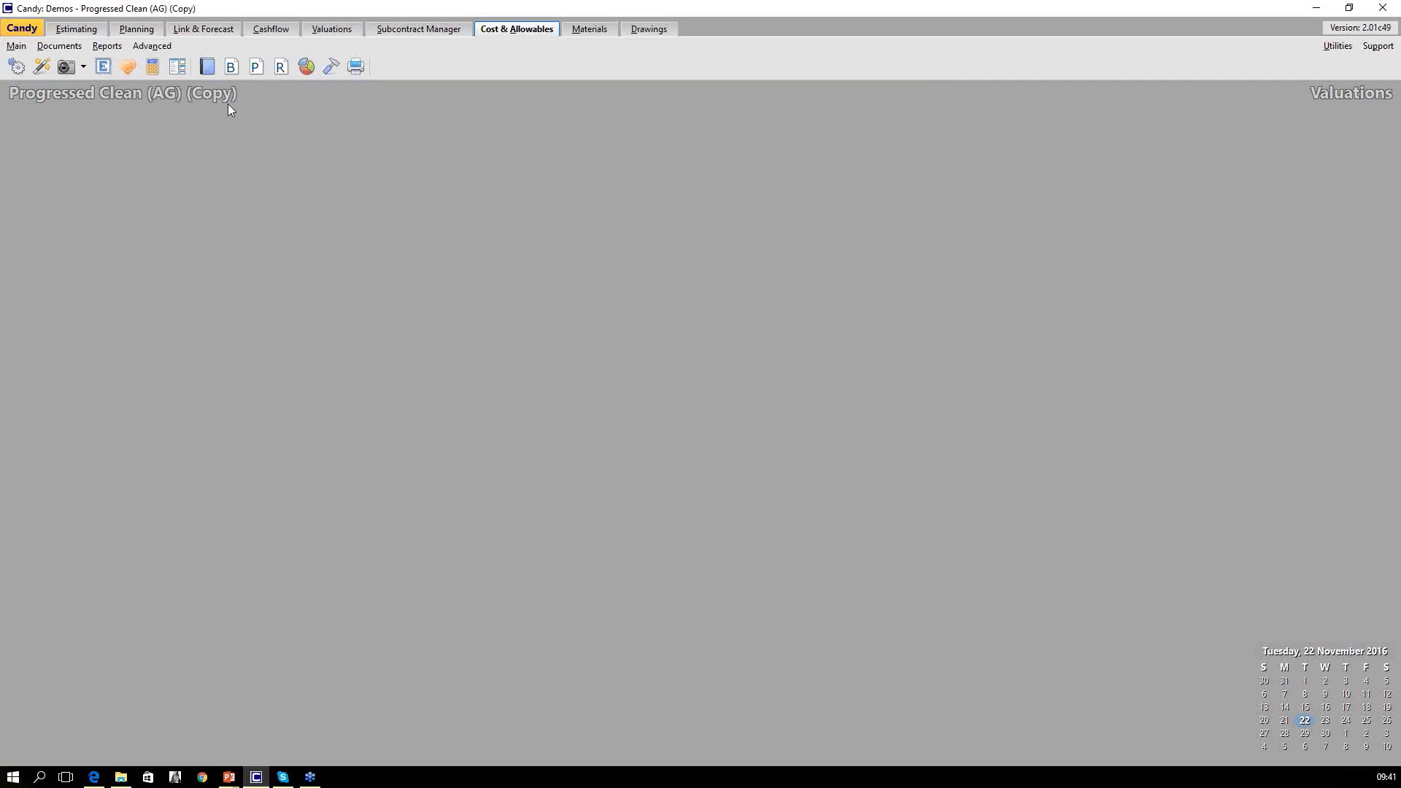
Open 1.7 Quantities and Manhours with NMQ, highlight the SI001 Site Clearance row and select its next-period manhours cell.
click(208, 68)
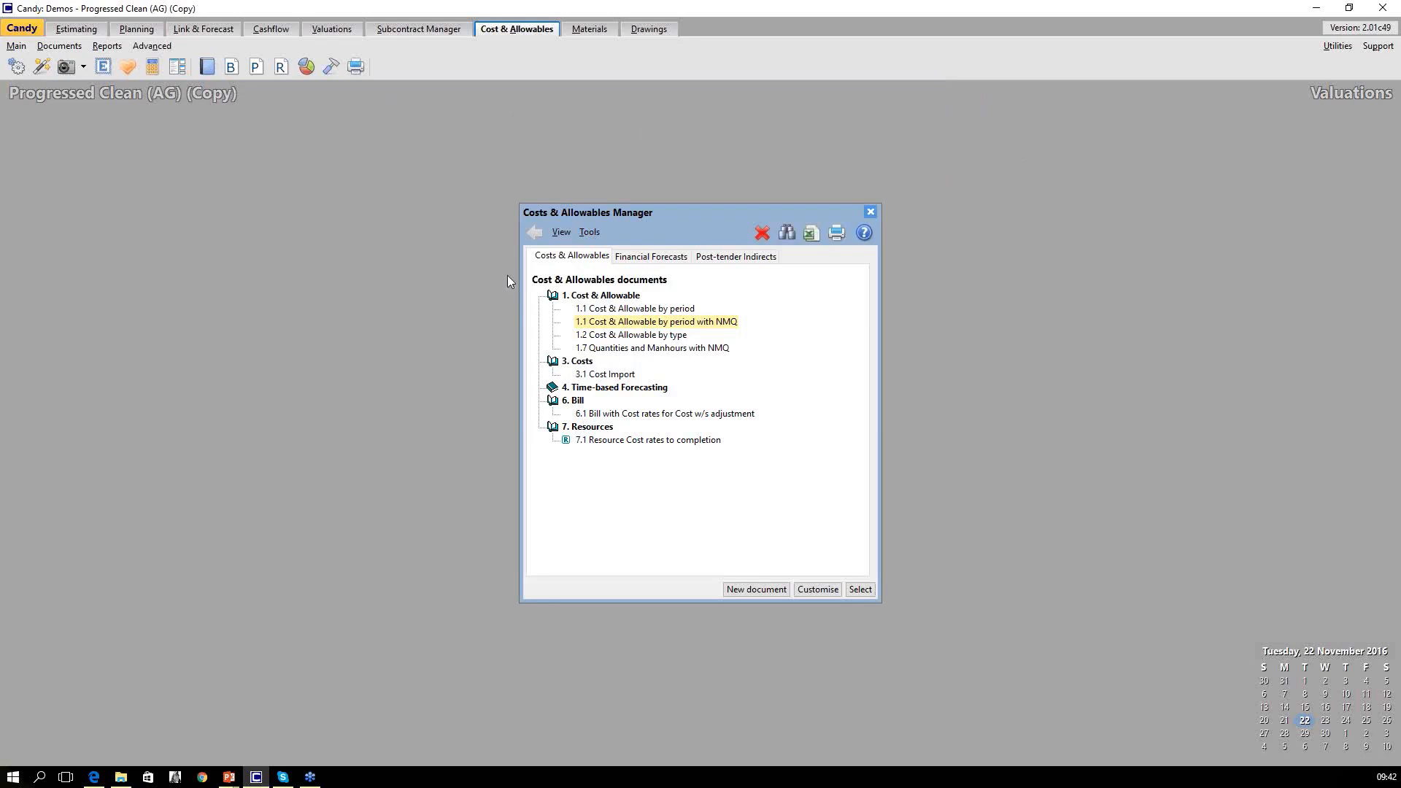
click(625, 348)
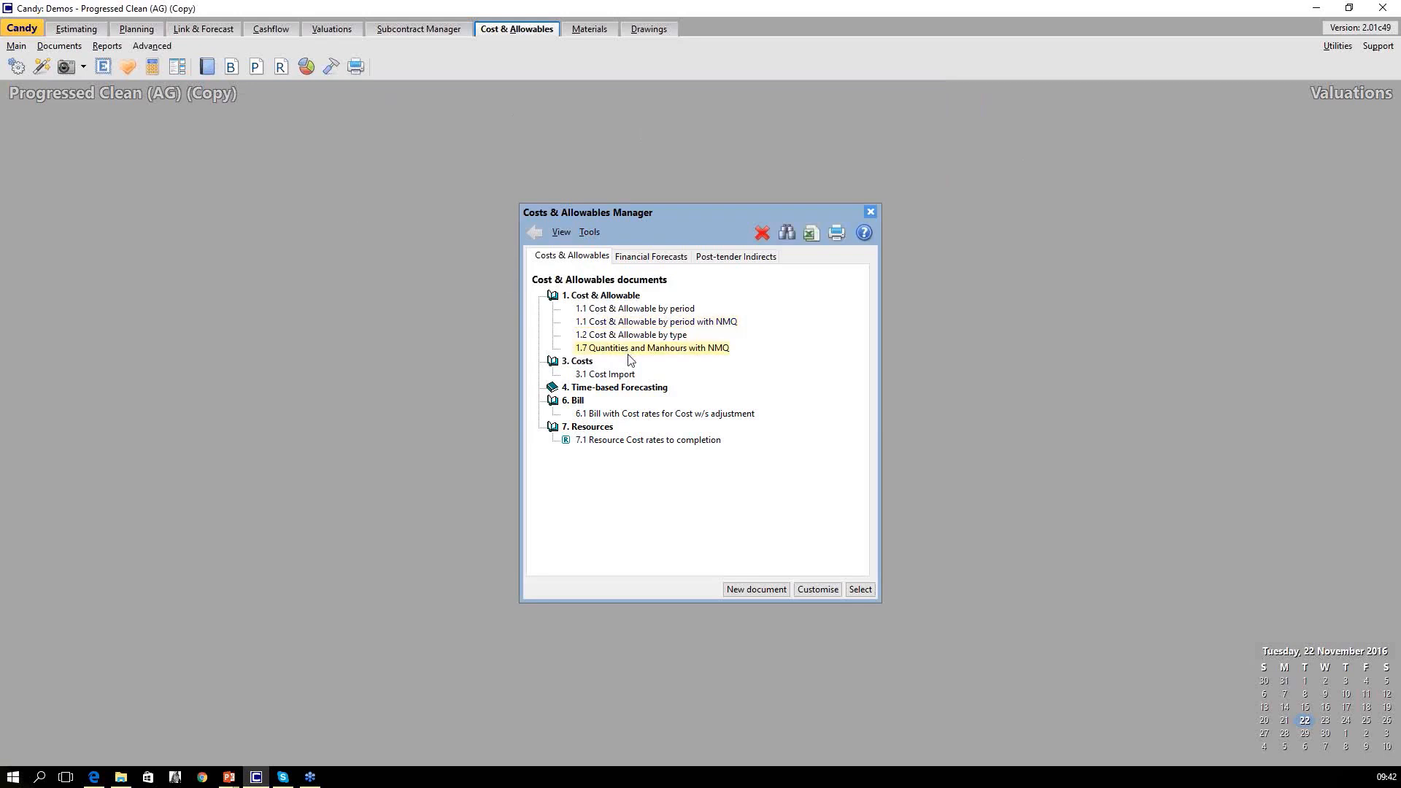
click(860, 589)
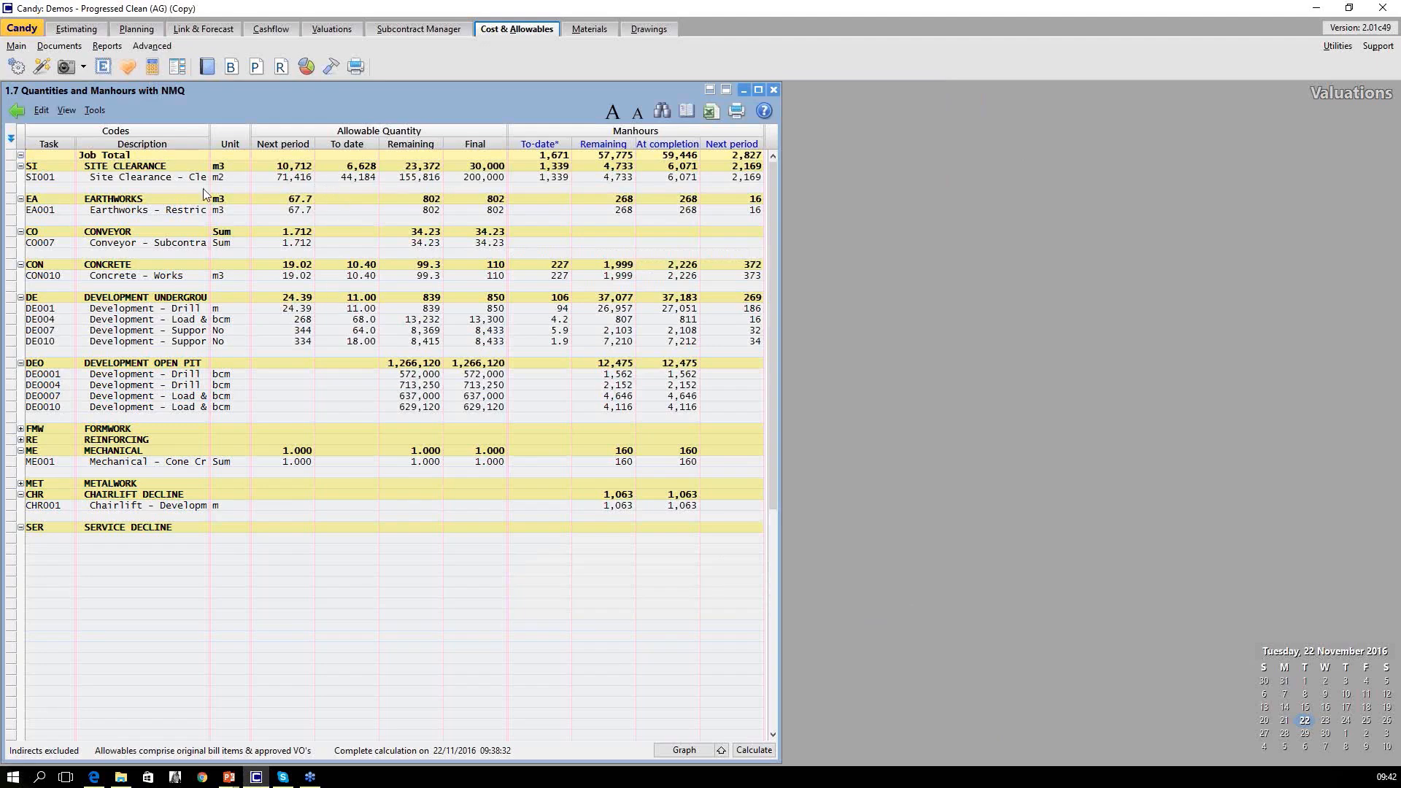
click(11, 177)
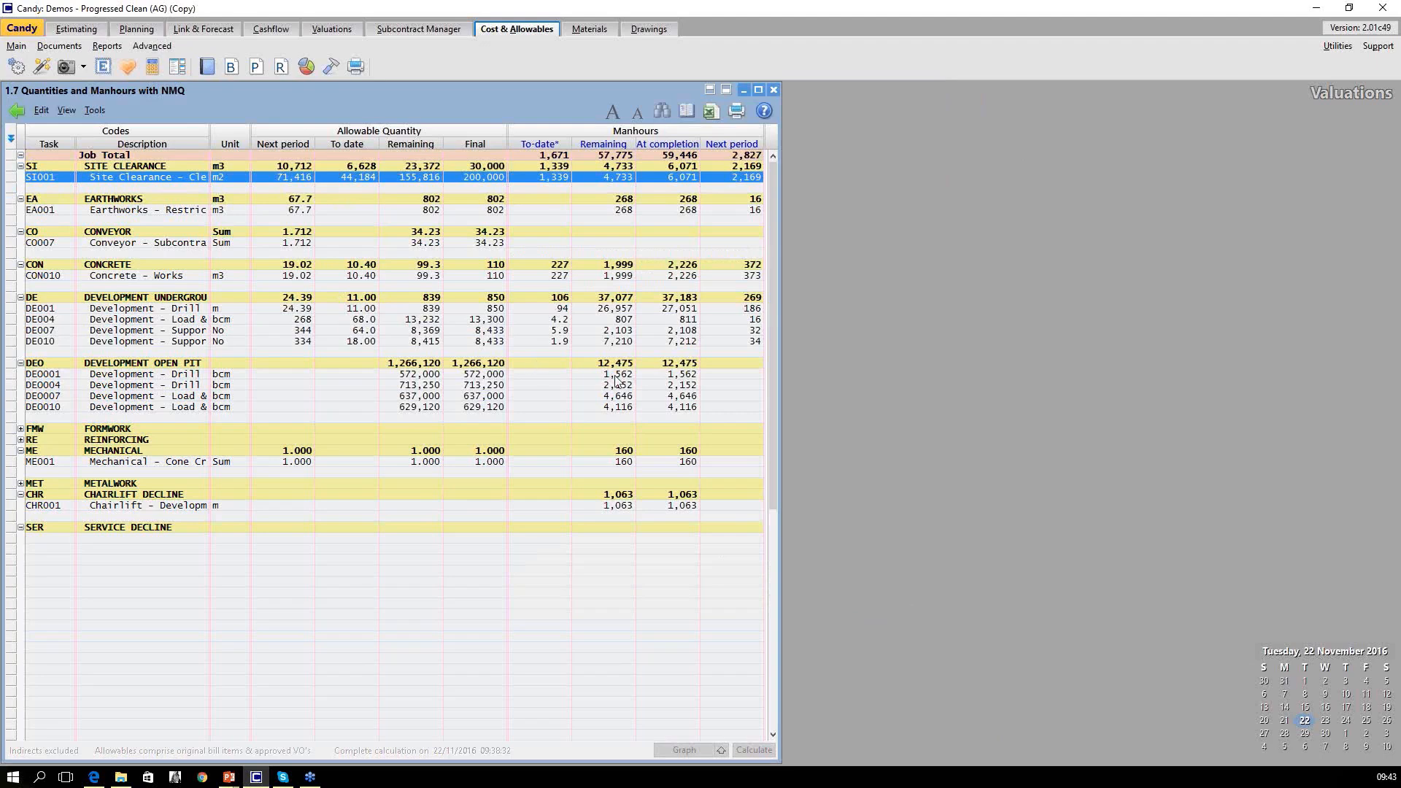
click(722, 186)
click(718, 178)
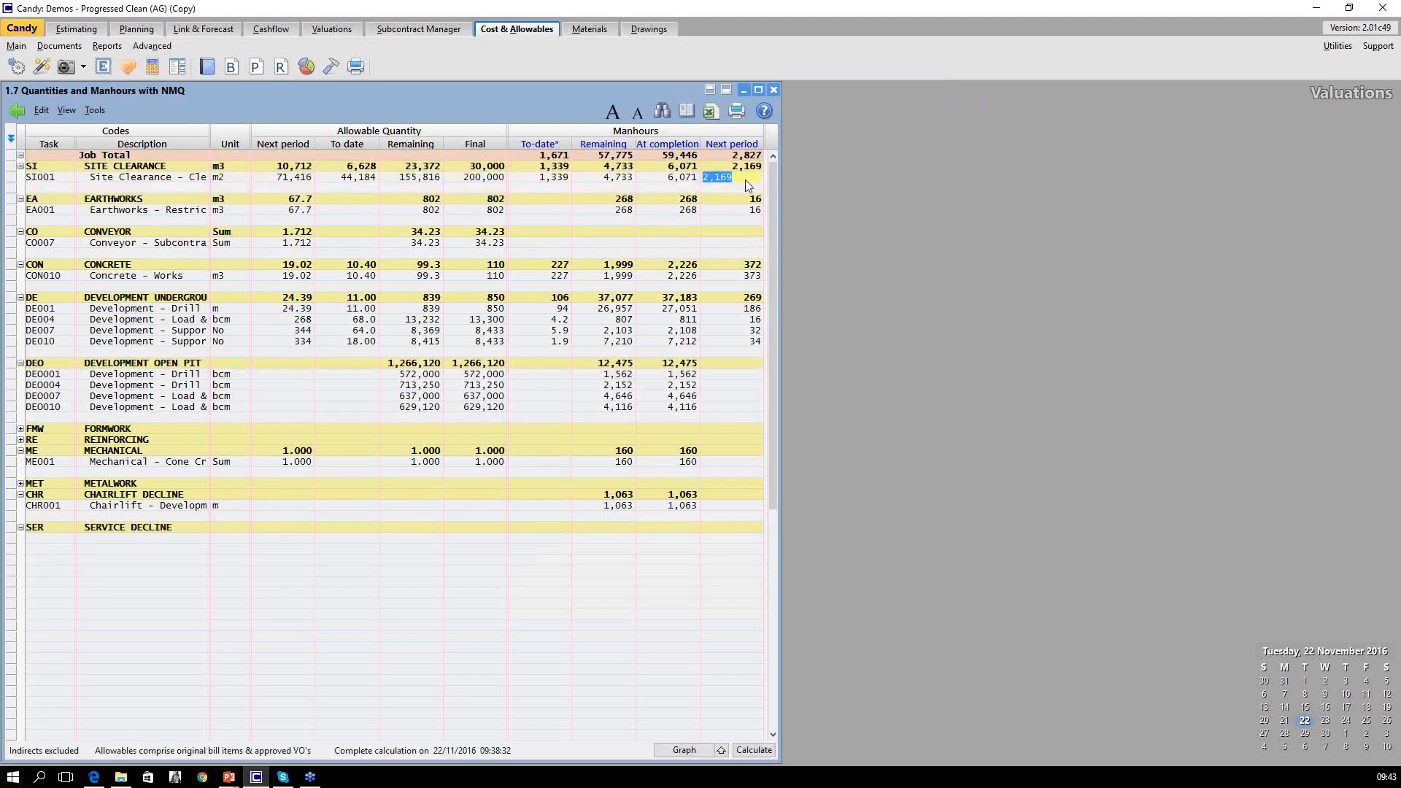